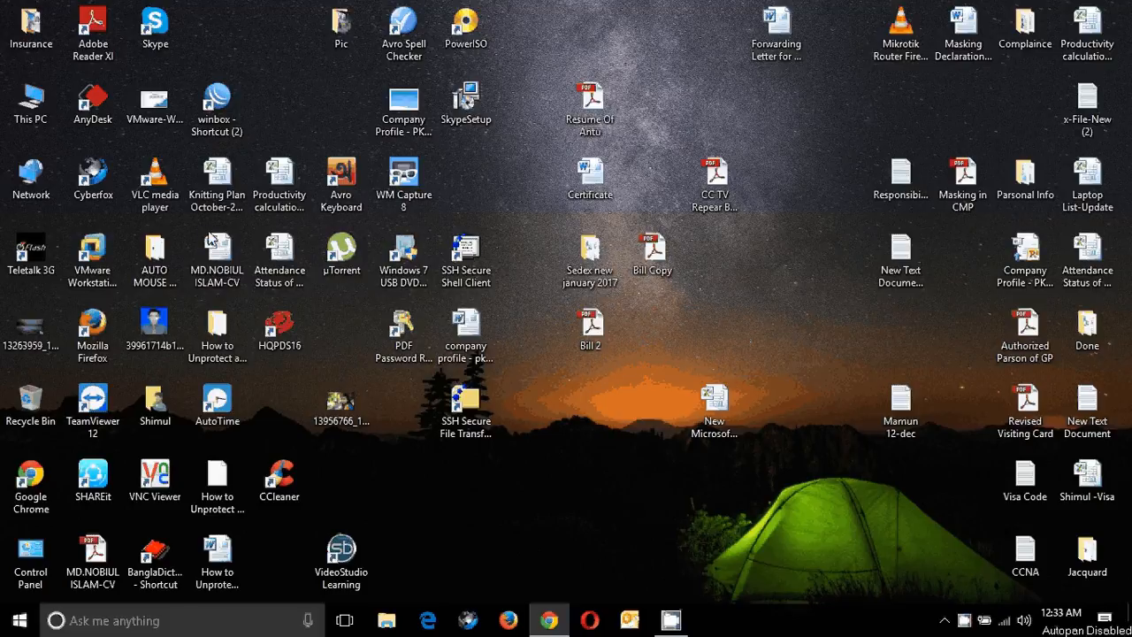
# Open VMware Workstation and start a new virtual machine with the Custom (advanced) configuration and Workstation 12.0 hardware compatibility
pyautogui.click(95, 254)
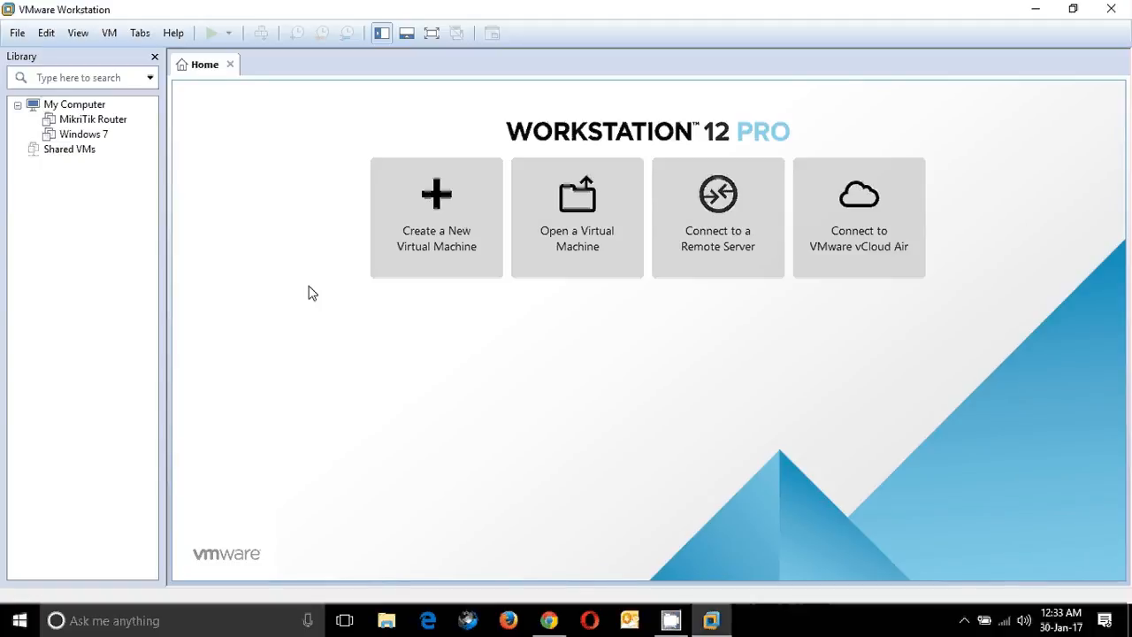
pyautogui.click(435, 201)
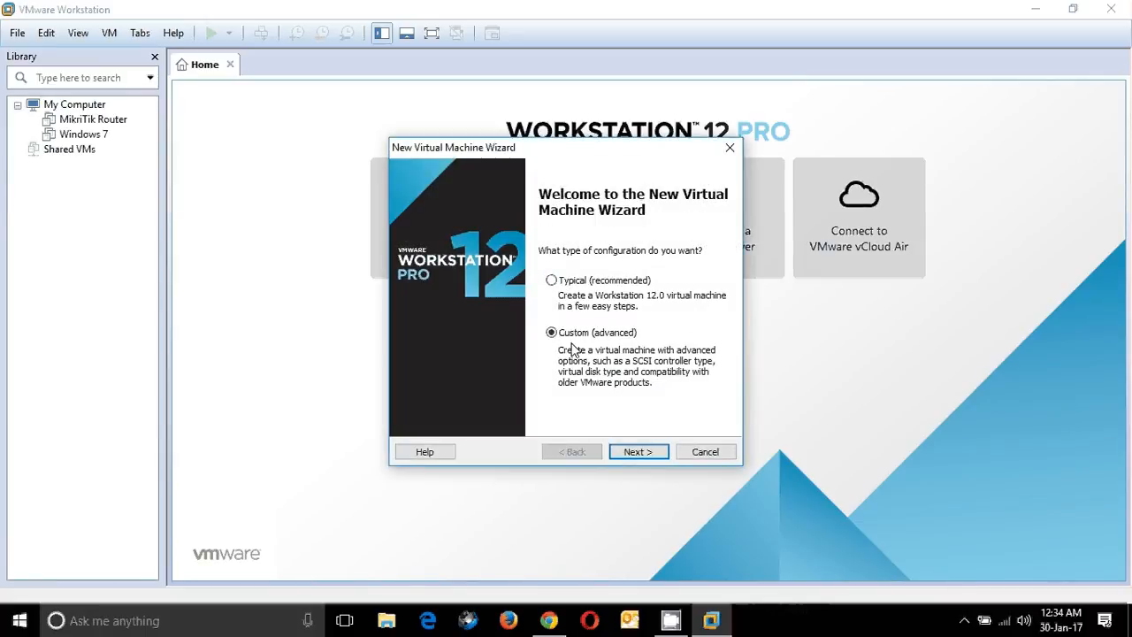
pyautogui.click(620, 451)
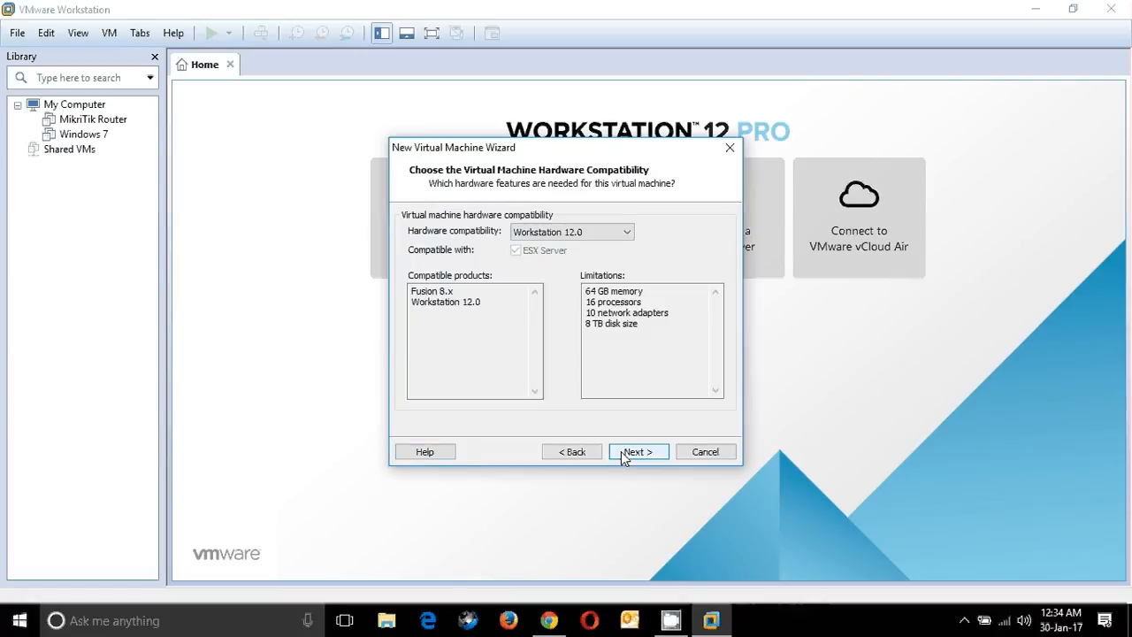
pyautogui.click(629, 451)
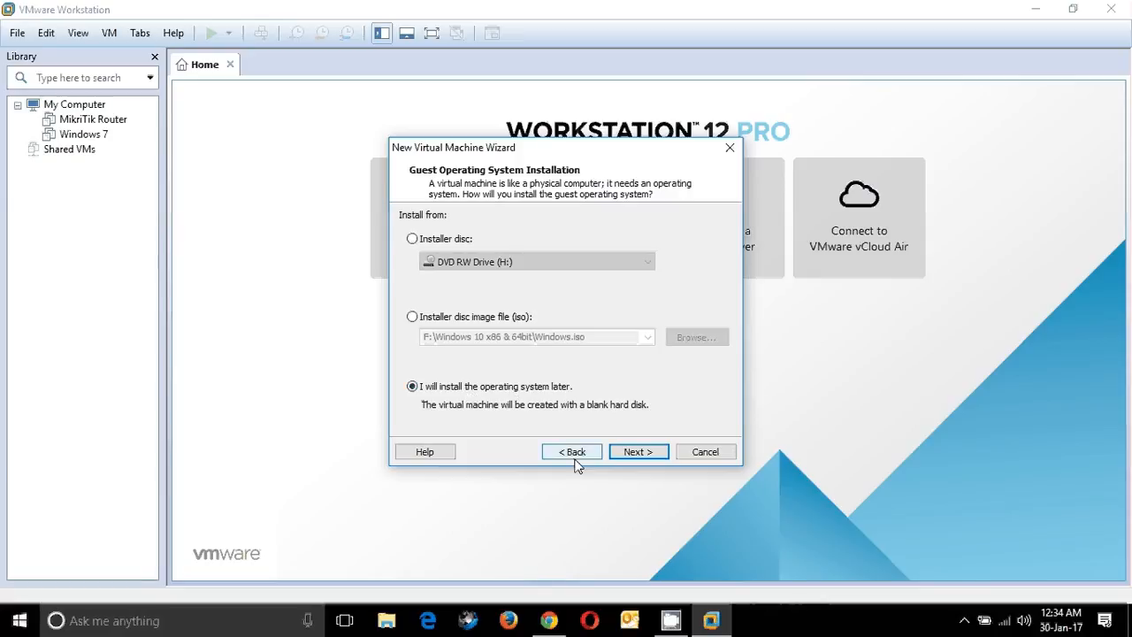
# Choose to install the operating system later and select Microsoft Windows, version Windows 10, as the guest system
pyautogui.click(623, 452)
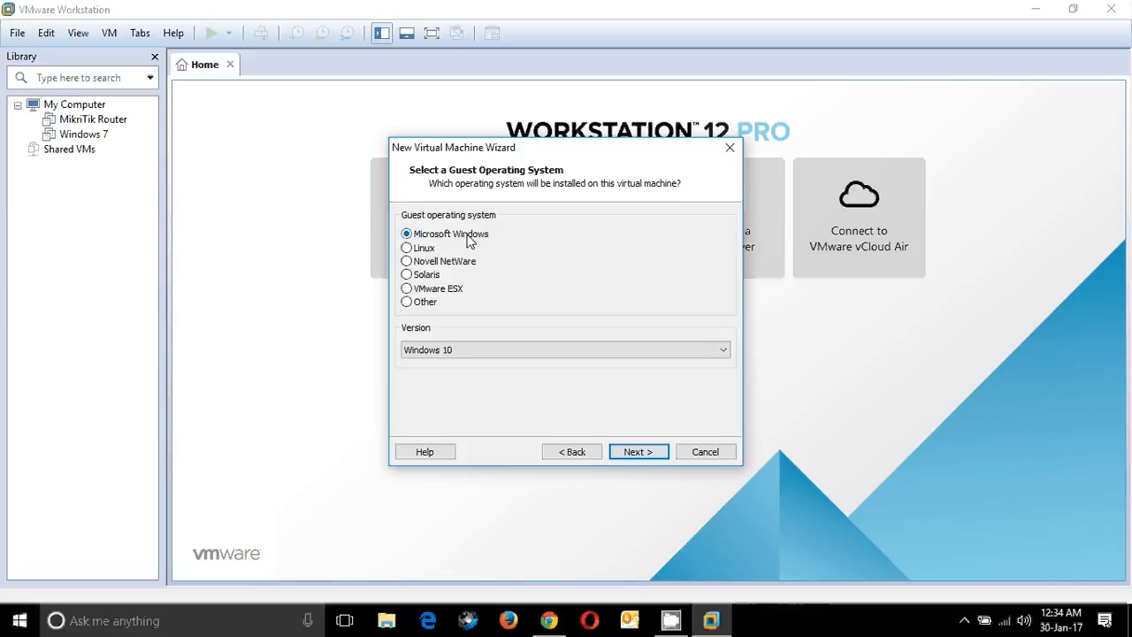
pyautogui.click(496, 354)
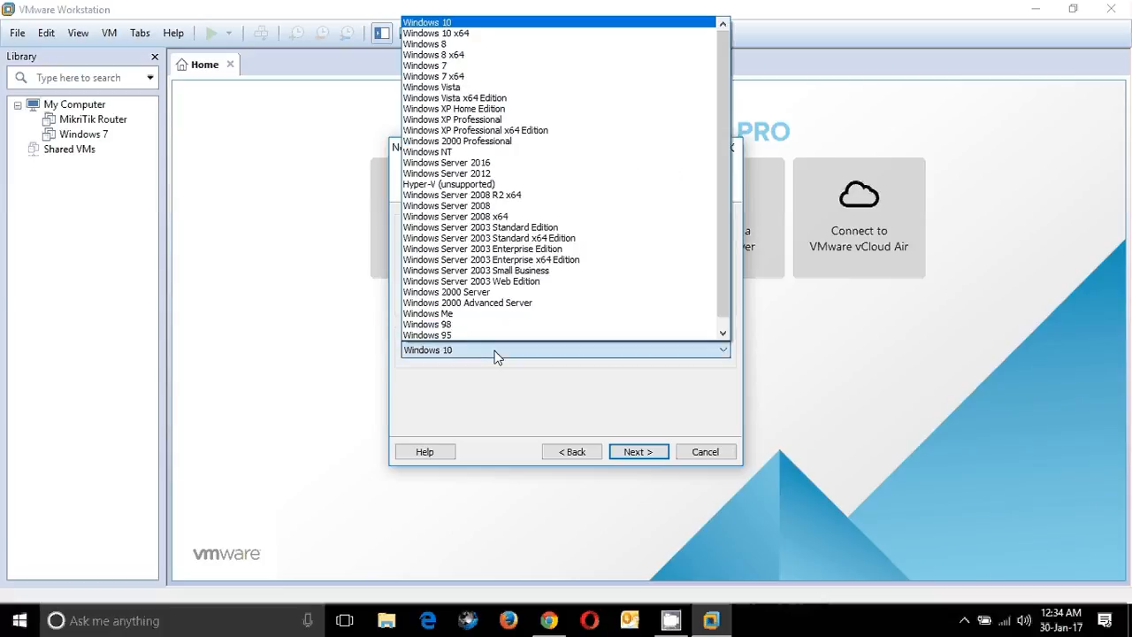
pyautogui.click(445, 24)
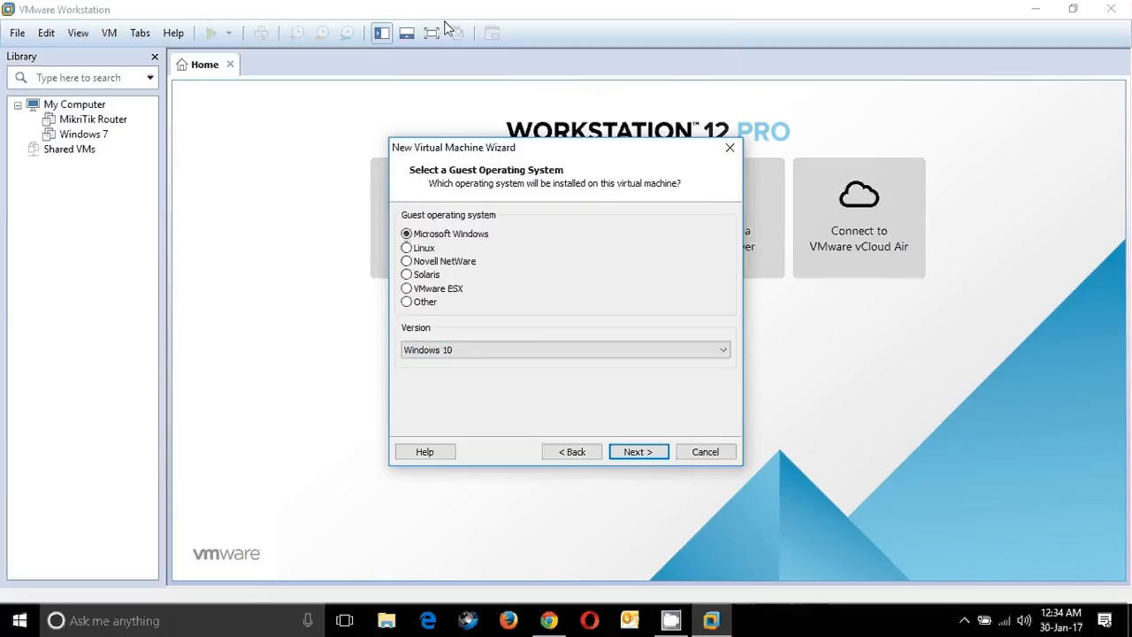
pyautogui.click(630, 450)
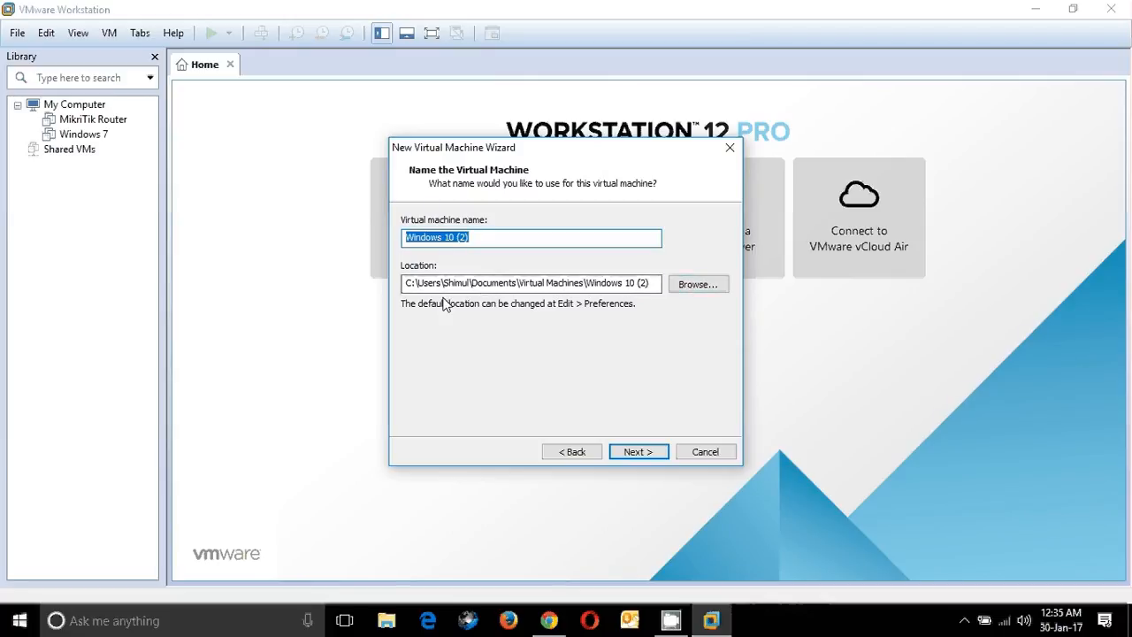
# Keep the default machine name and location, BIOS firmware, one single-core processor and 1024 MB of memory
pyautogui.click(628, 456)
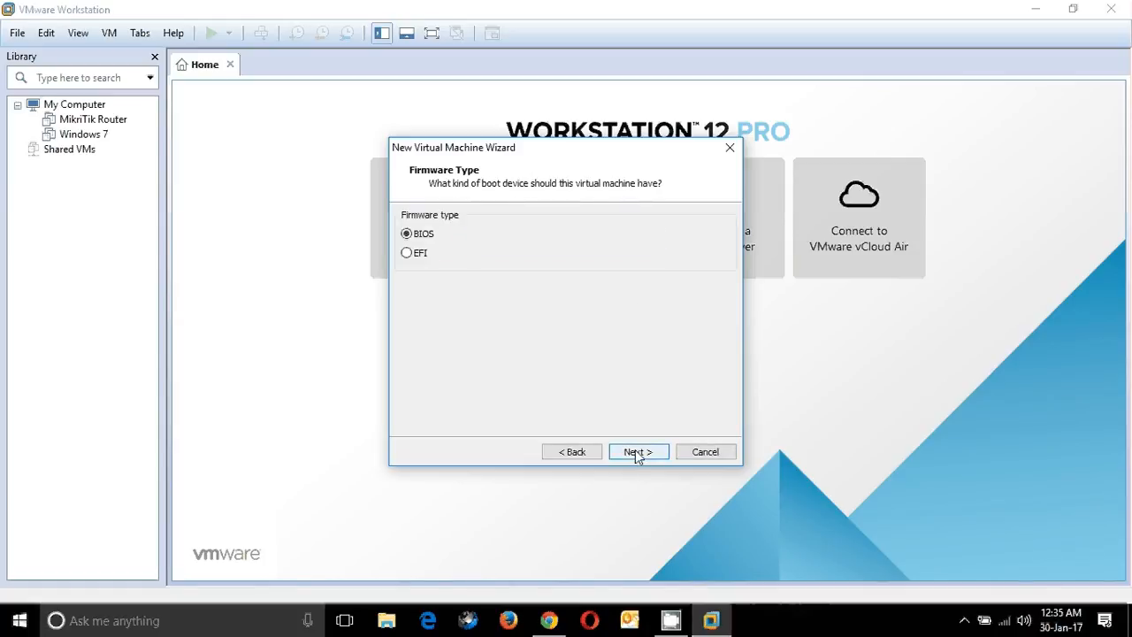
pyautogui.click(637, 455)
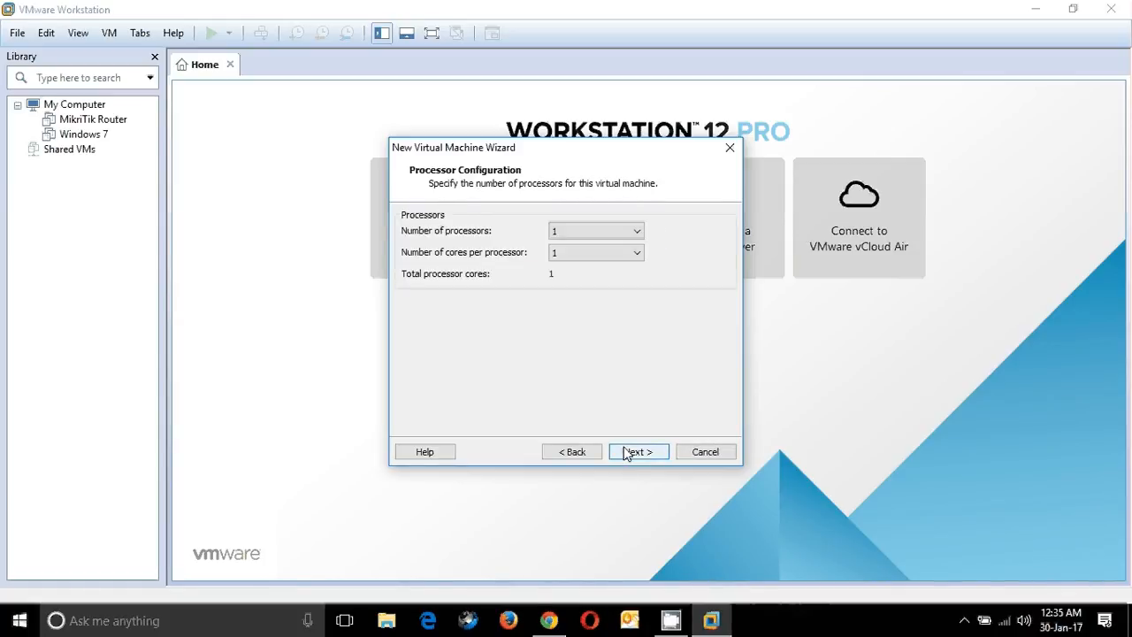
pyautogui.click(626, 453)
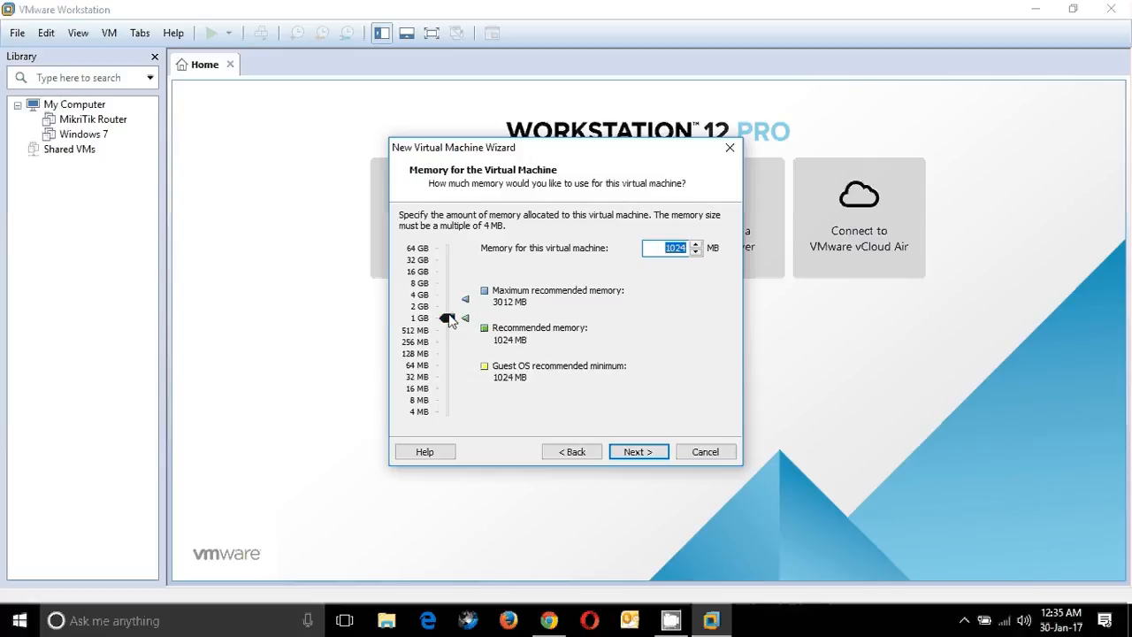
pyautogui.click(629, 453)
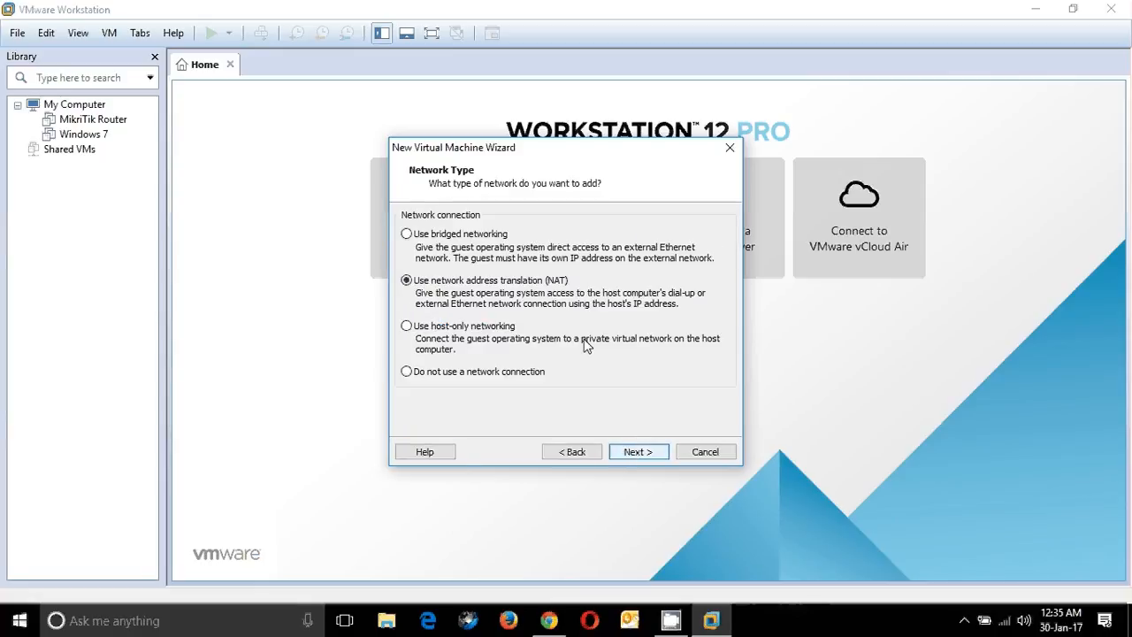
# Select bridged networking for the virtual machine and keep the LSI Logic SAS controller
pyautogui.click(423, 237)
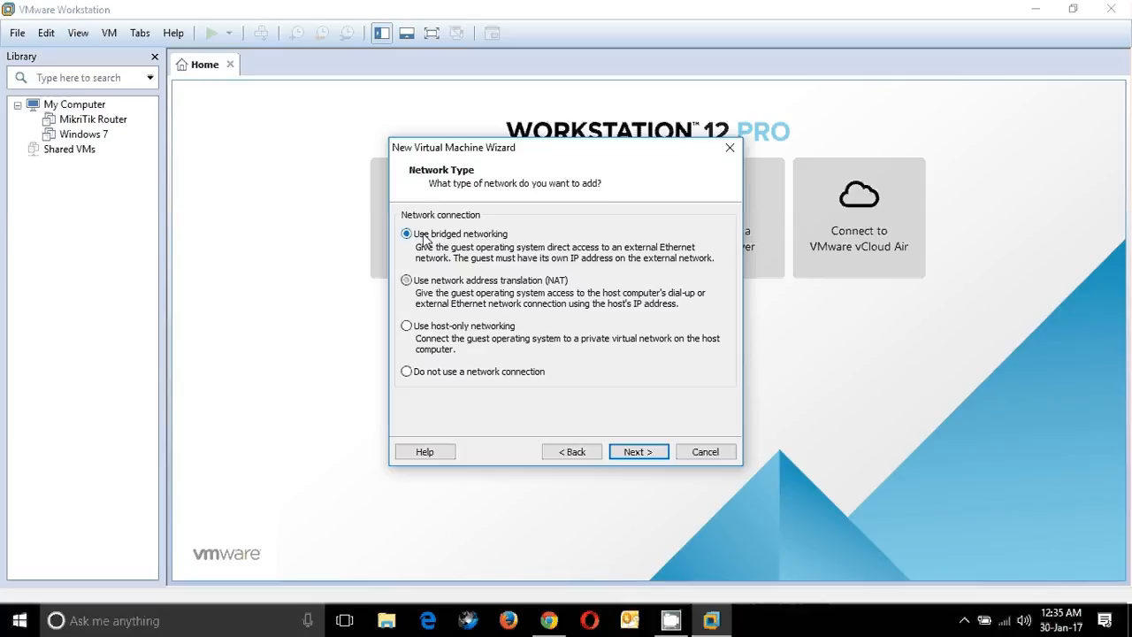
pyautogui.click(645, 452)
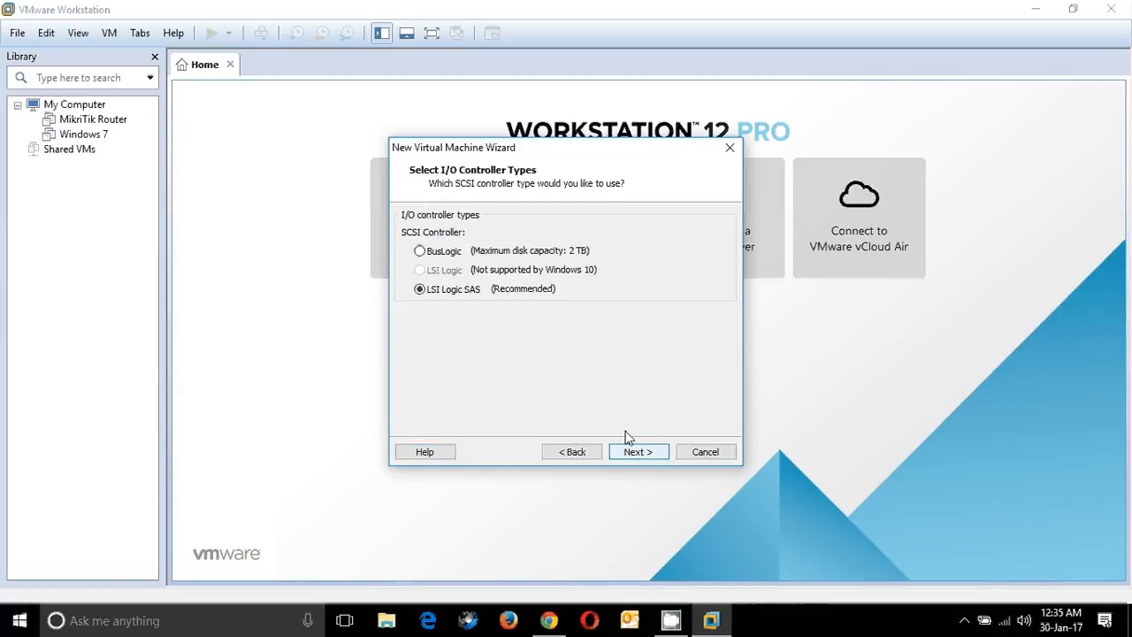
pyautogui.click(620, 452)
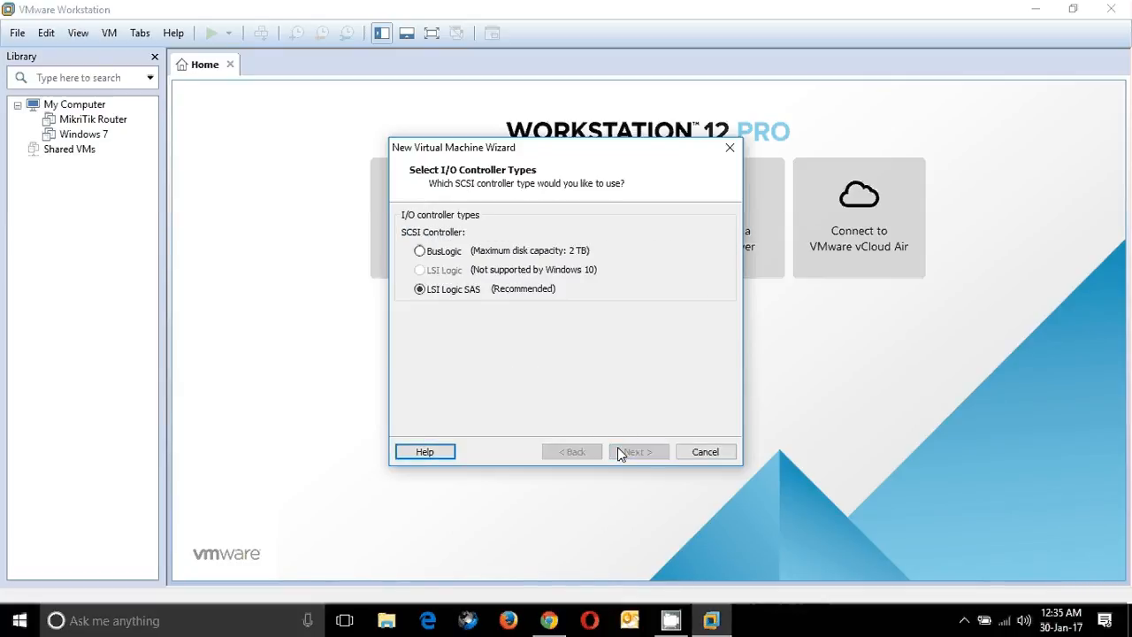
# Create a new virtual disk with a maximum size of 50 GB, stored as a single file
pyautogui.click(625, 453)
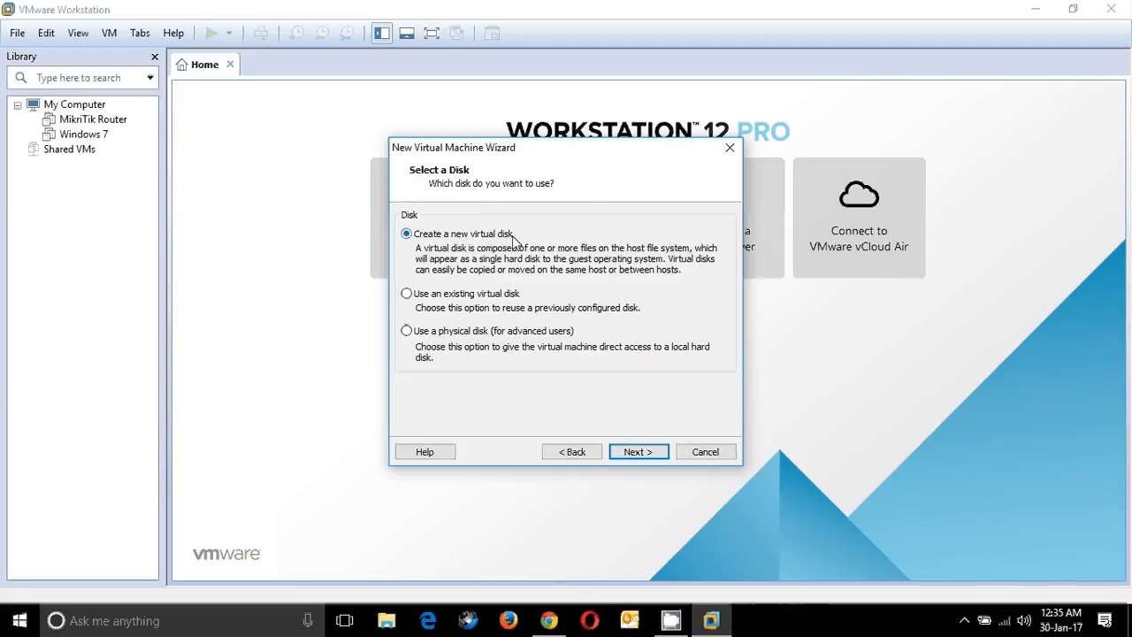
pyautogui.click(623, 453)
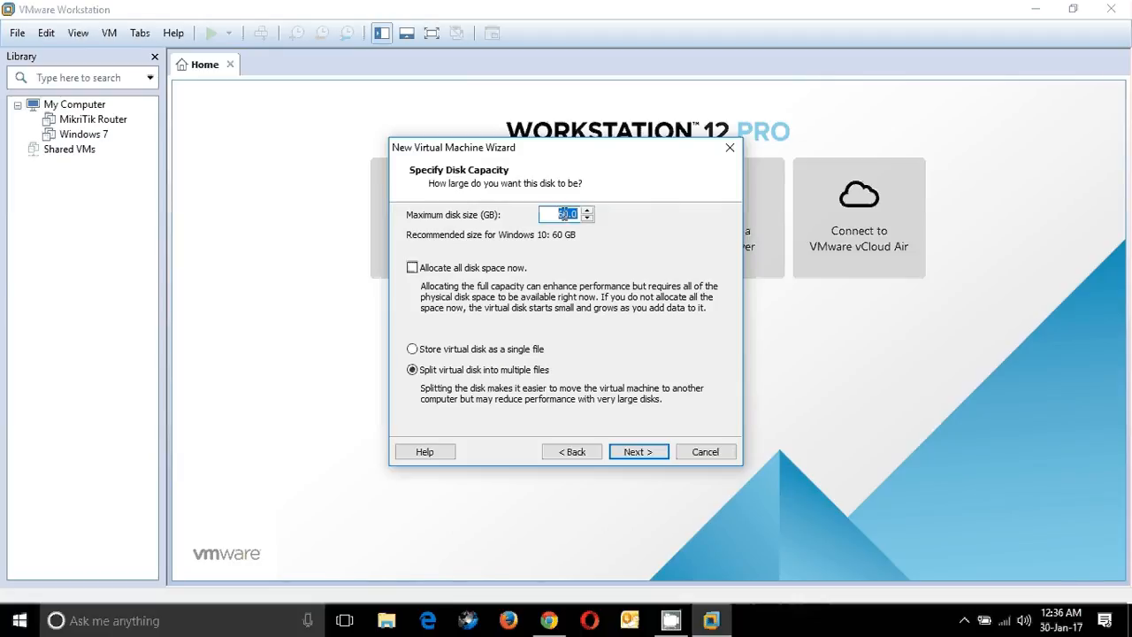
pyautogui.click(564, 214)
pyautogui.press('BackSpace')
pyautogui.write('5')
pyautogui.click(434, 352)
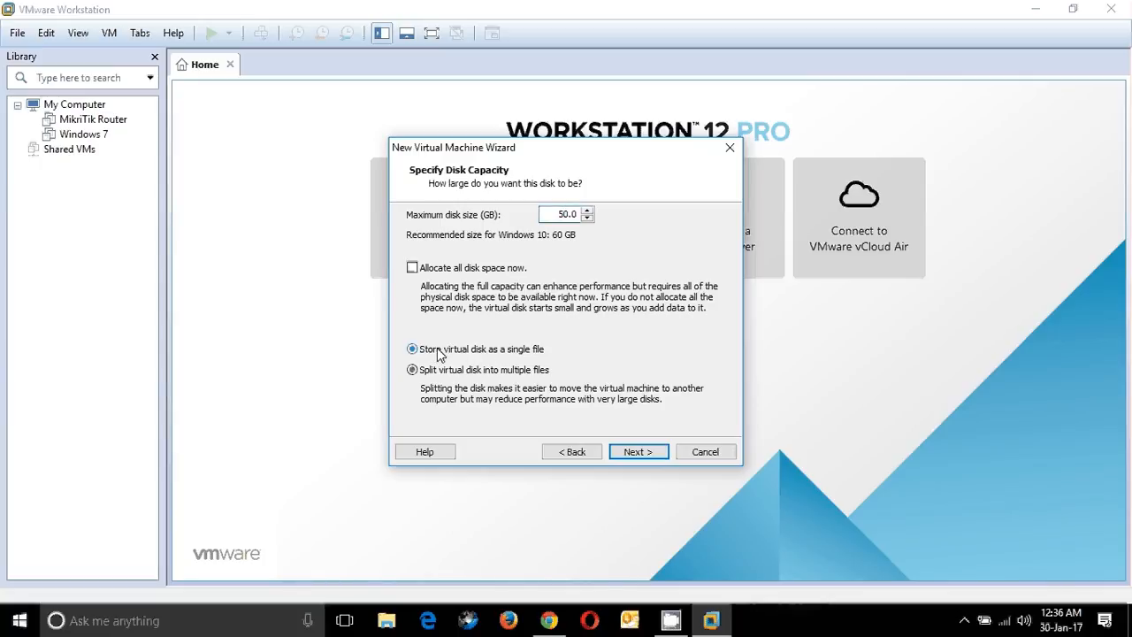
pyautogui.click(635, 452)
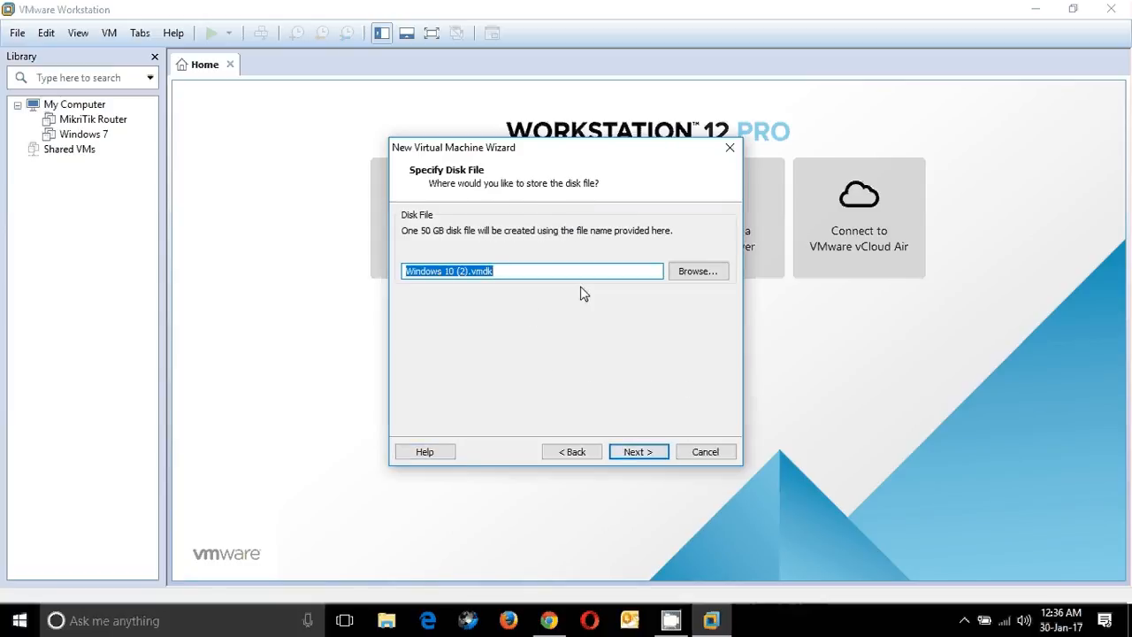
# Browse for the disk file location, create a folder named Vmware Workstation 12 on drive F:, and open it
pyautogui.click(682, 274)
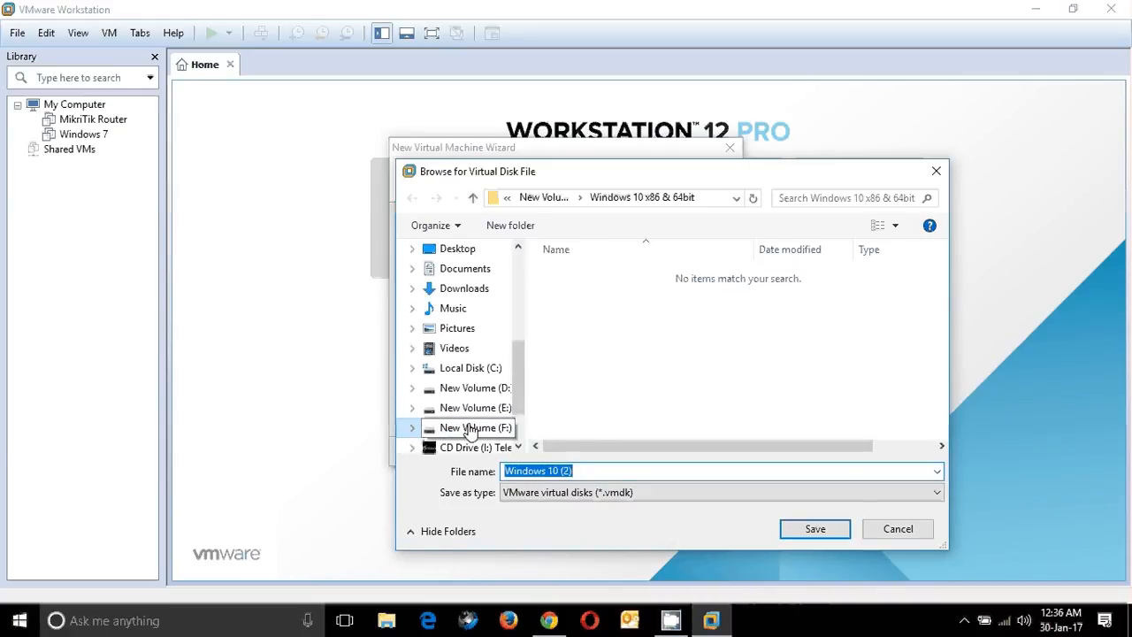
pyautogui.click(471, 429)
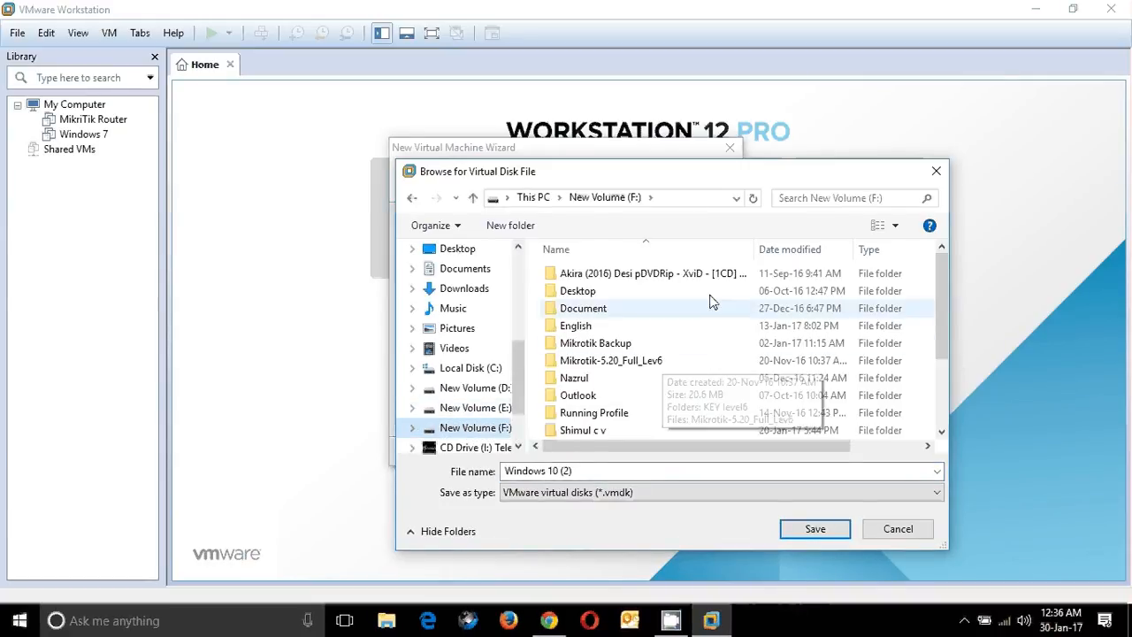
pyautogui.moveTo(938, 318); pyautogui.dragTo(935, 391)
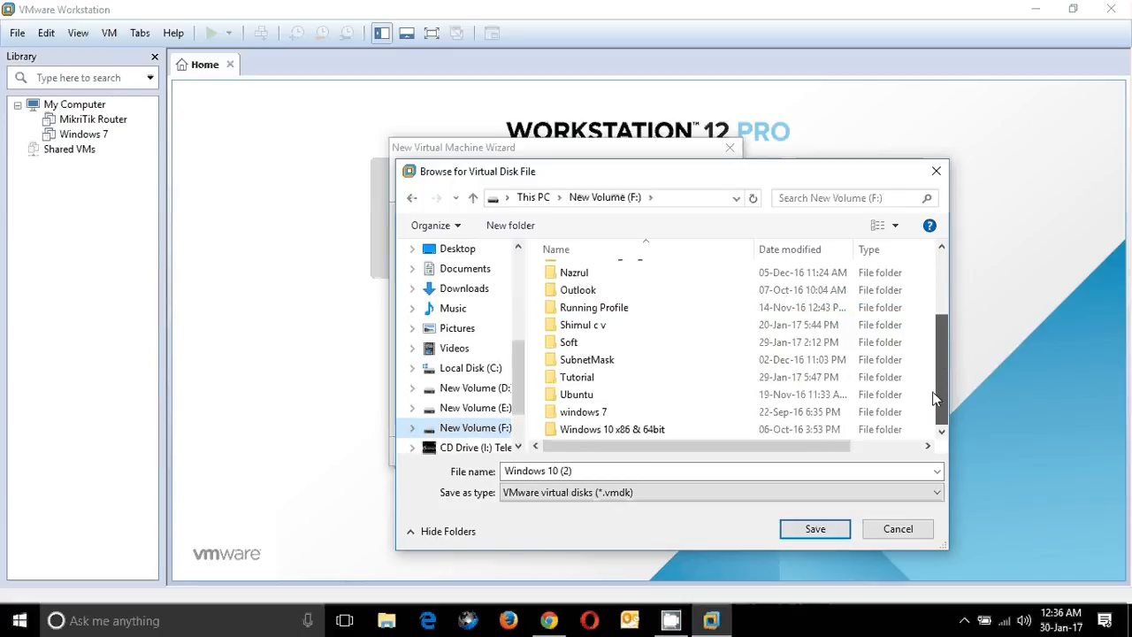
pyautogui.rightClick(533, 377)
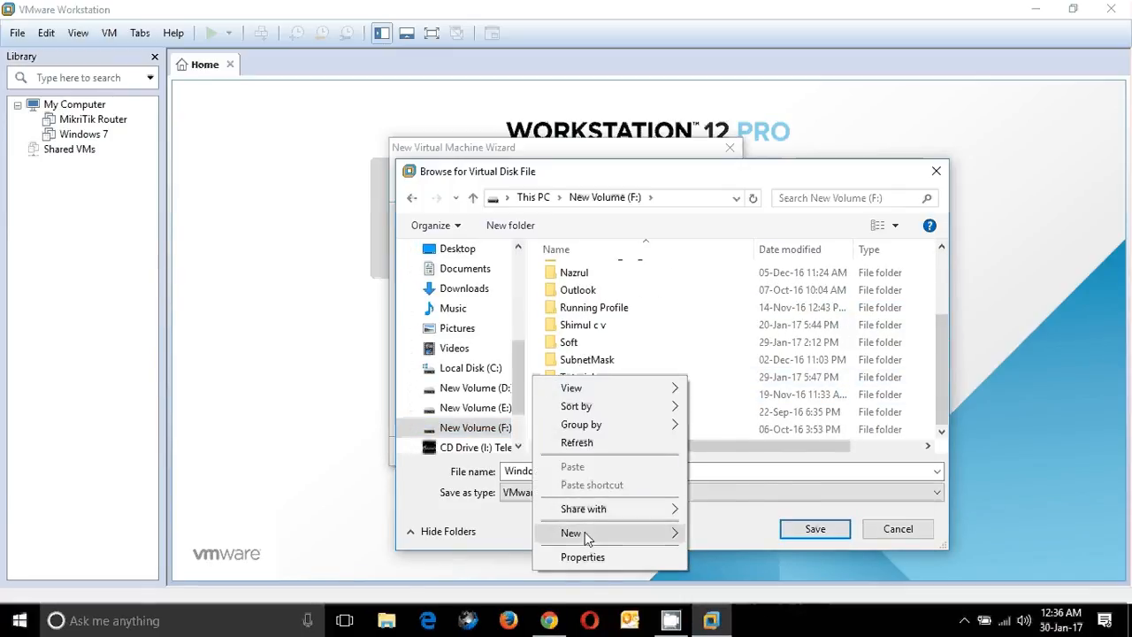
pyautogui.moveTo(584, 531)
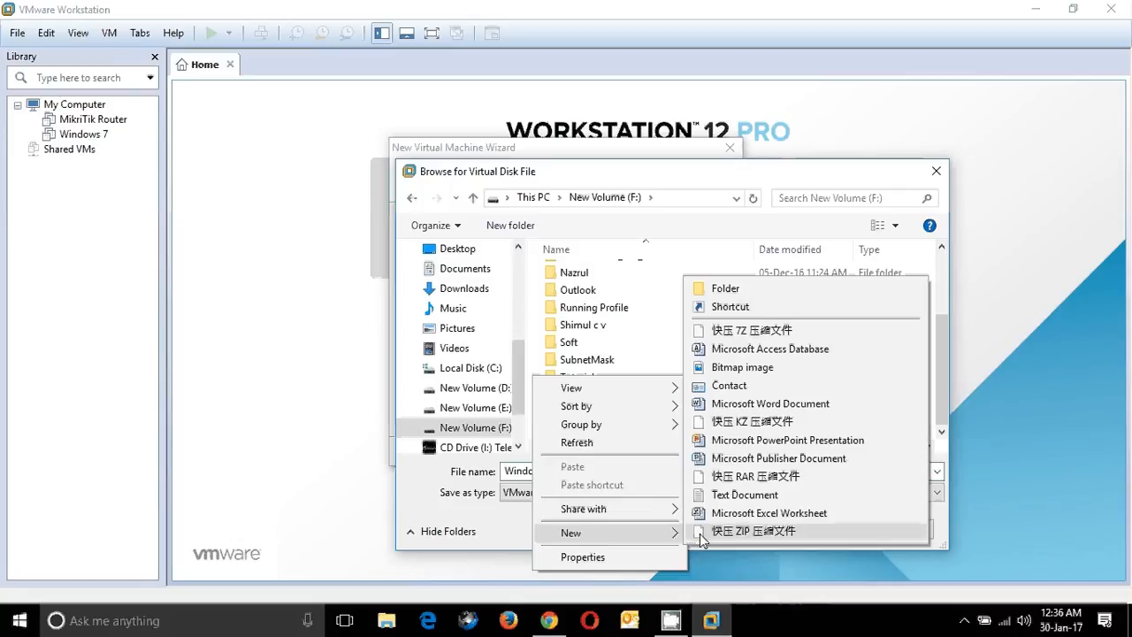
pyautogui.click(721, 292)
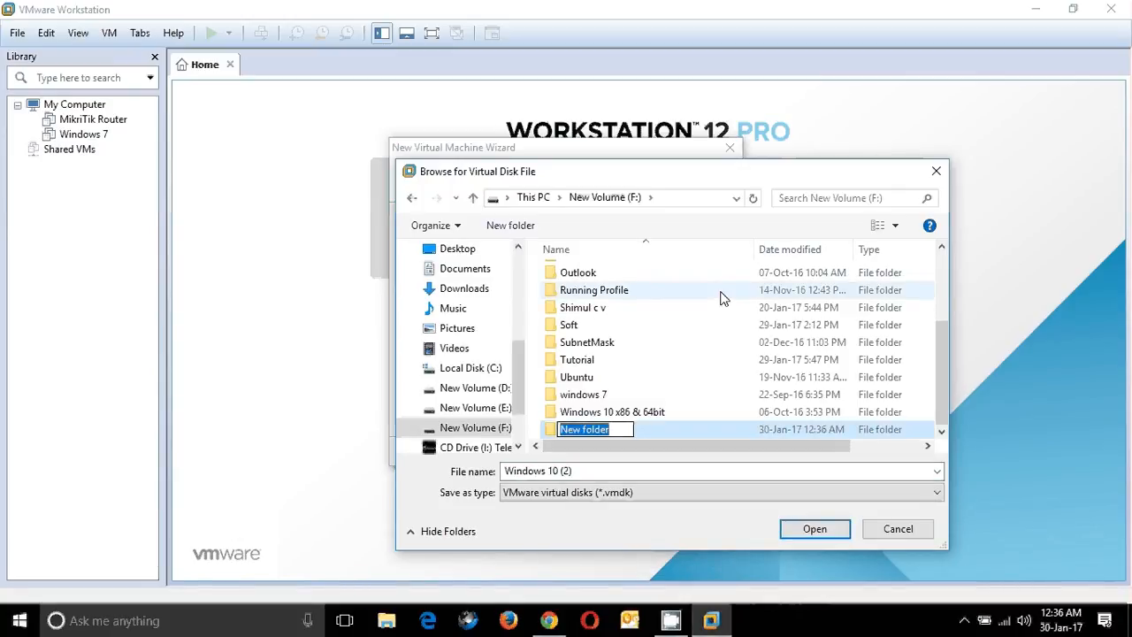
pyautogui.write('Vm')
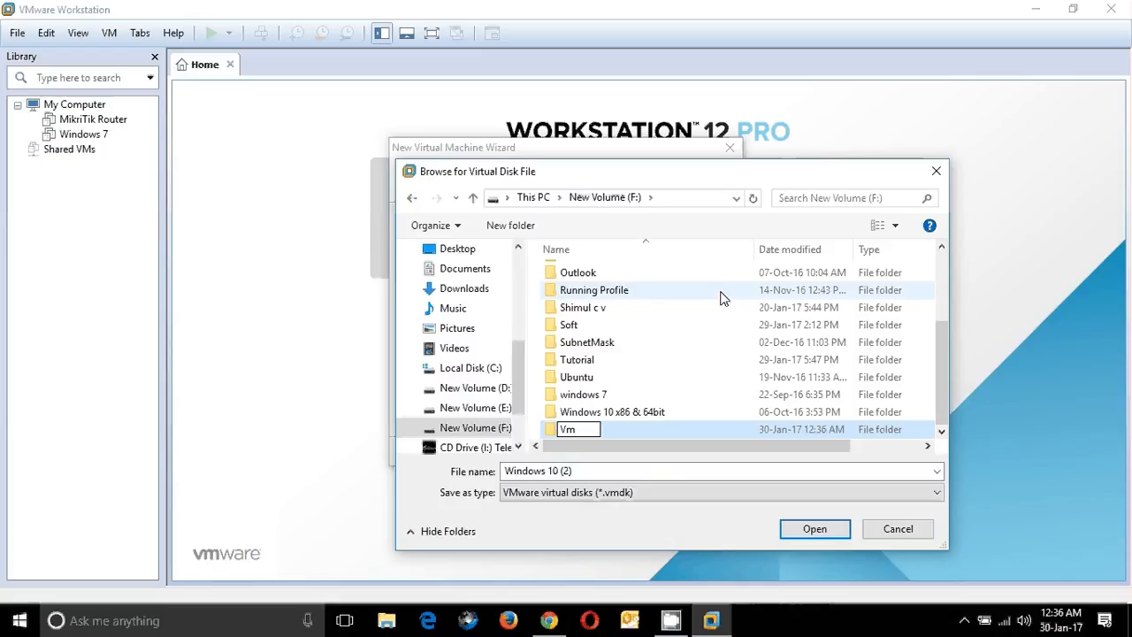
pyautogui.write('ware W')
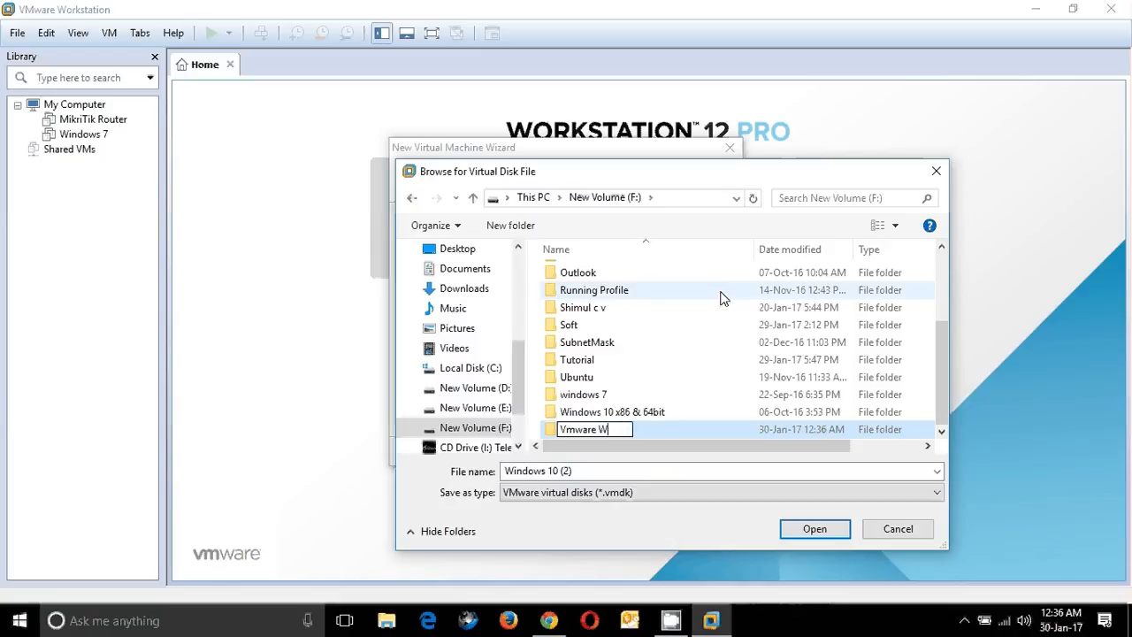
pyautogui.write('orkstatio')
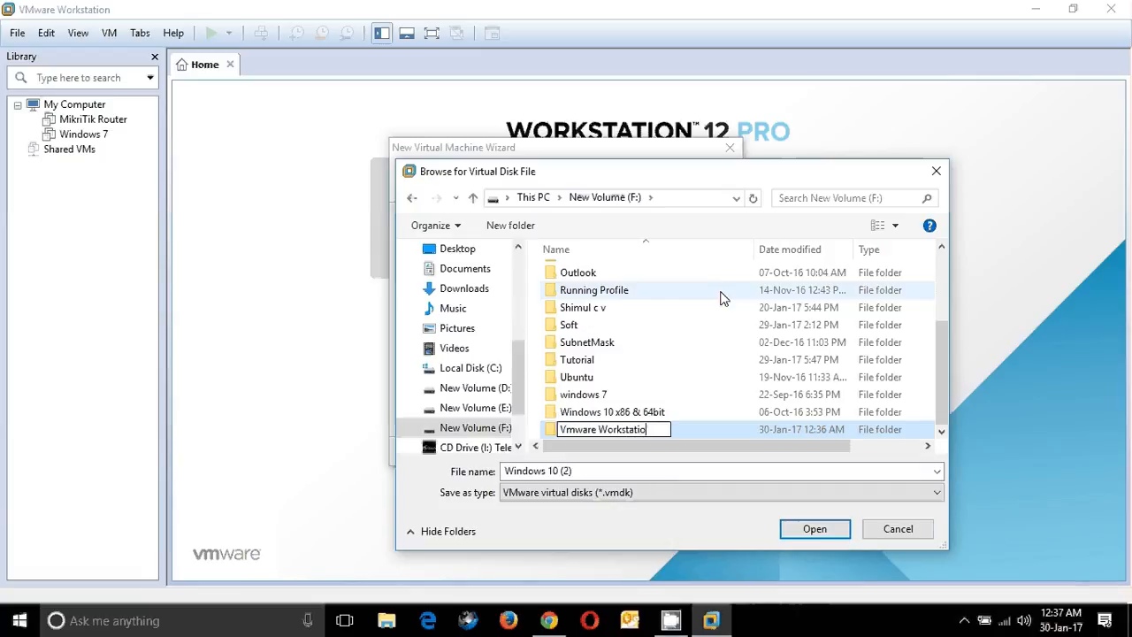
pyautogui.write('n 12')
pyautogui.click(707, 431)
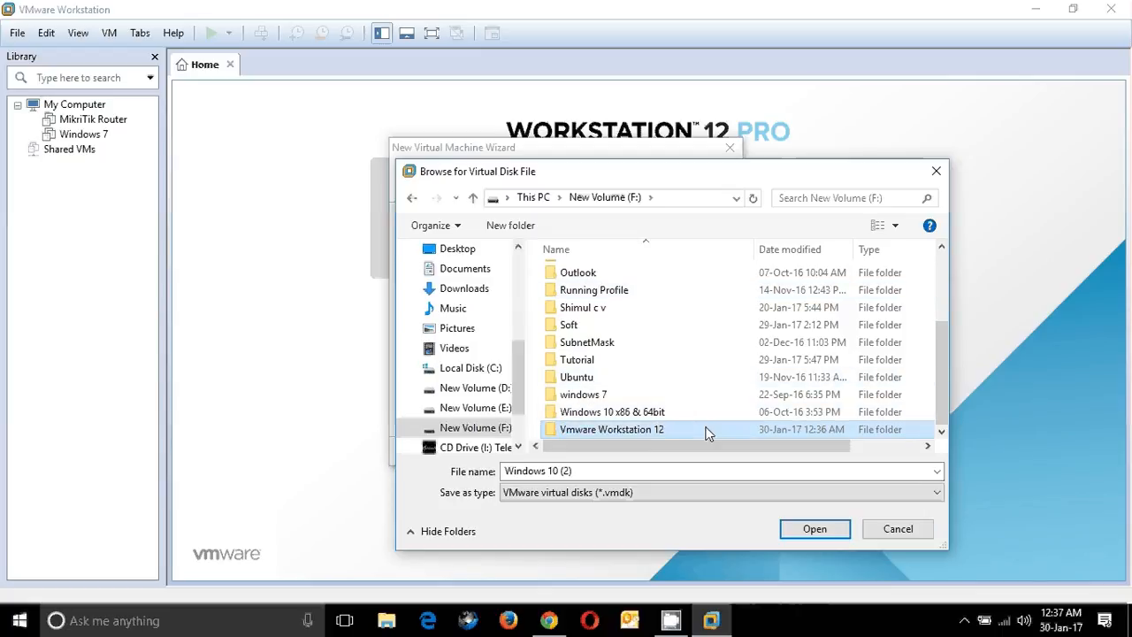
pyautogui.doubleClick(619, 429)
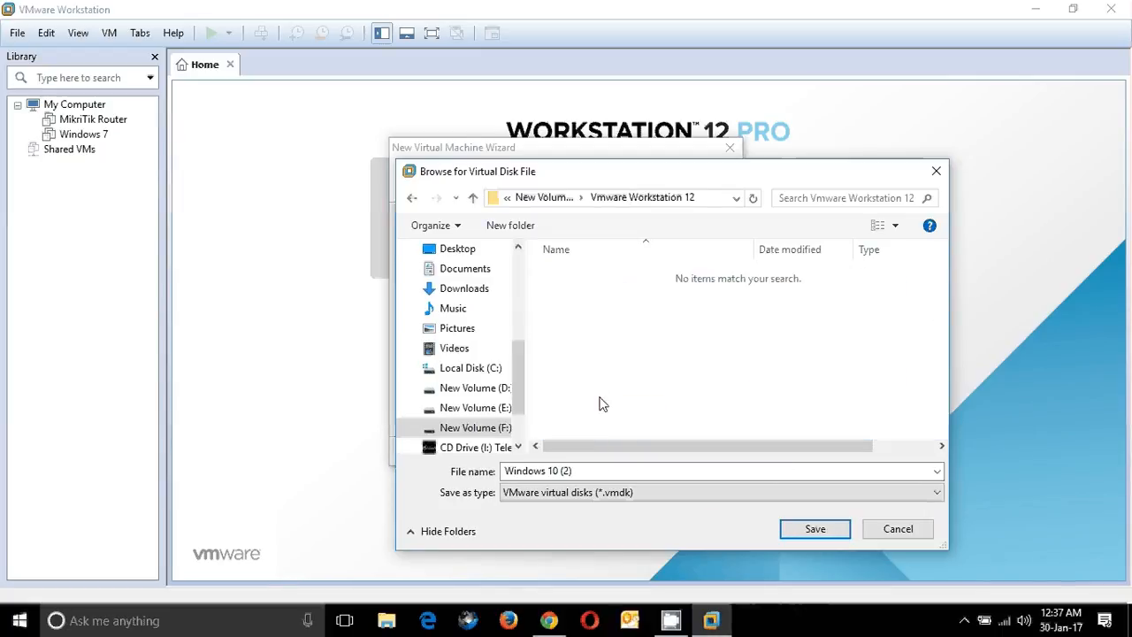
# Create a subfolder named Windows 10 inside the Vmware Workstation 12 folder and open it
pyautogui.rightClick(590, 306)
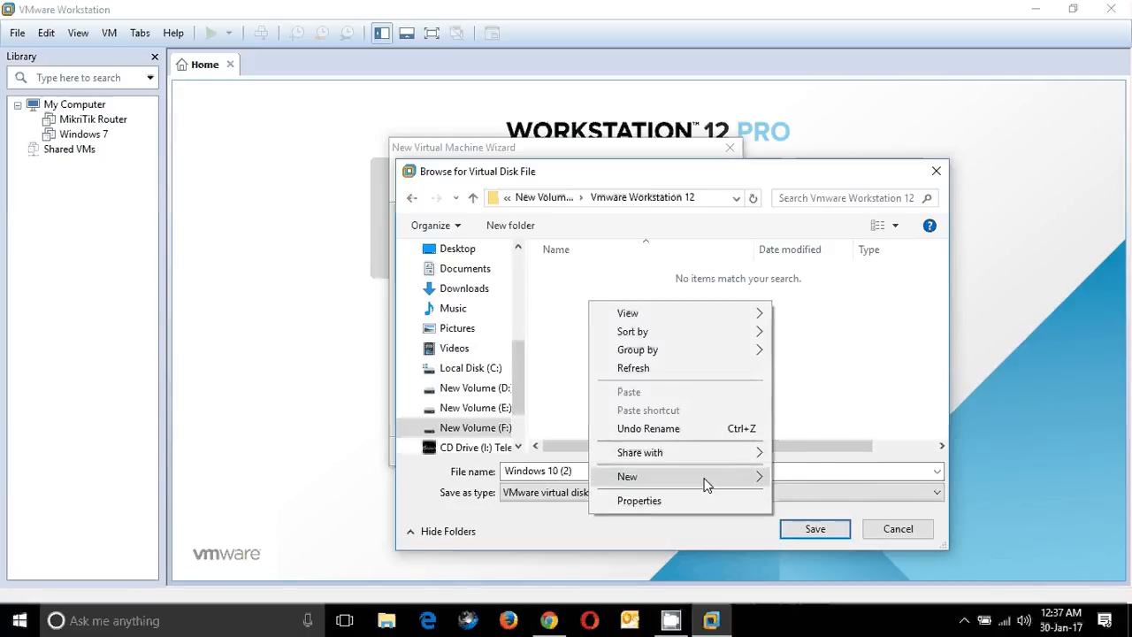
pyautogui.moveTo(749, 478)
pyautogui.click(805, 232)
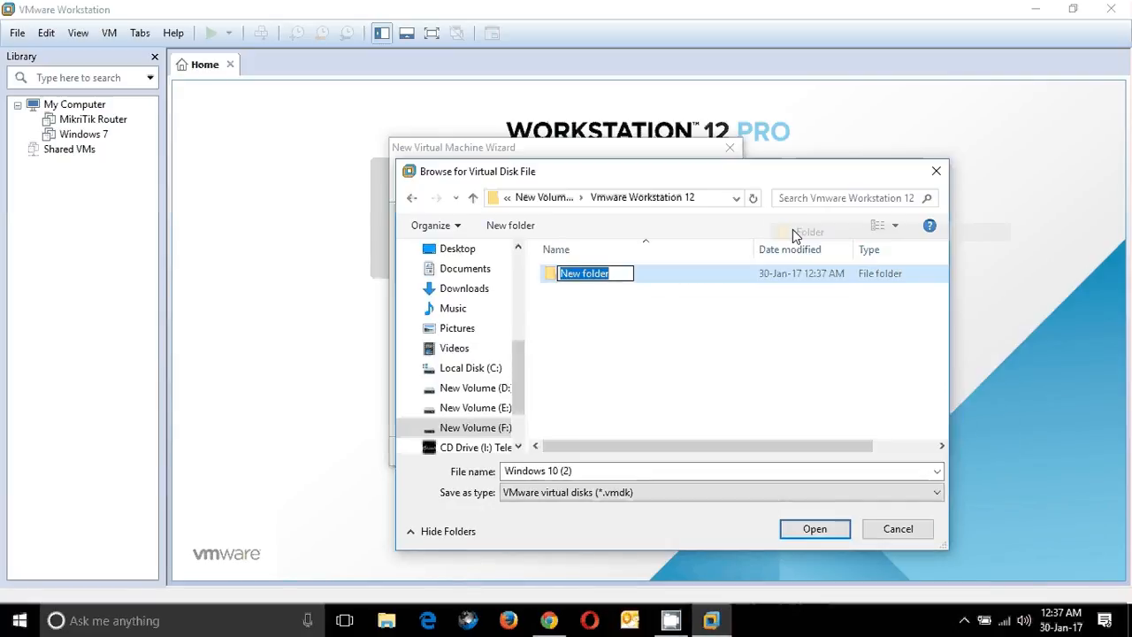
pyautogui.write('W')
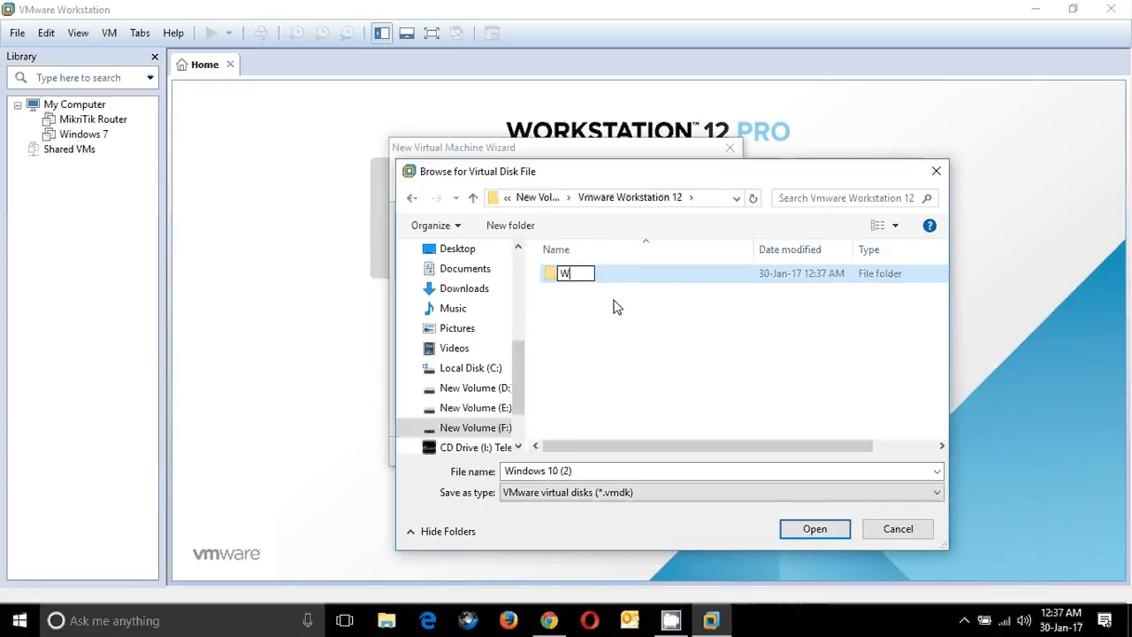
pyautogui.write('indows 1')
pyautogui.write('0')
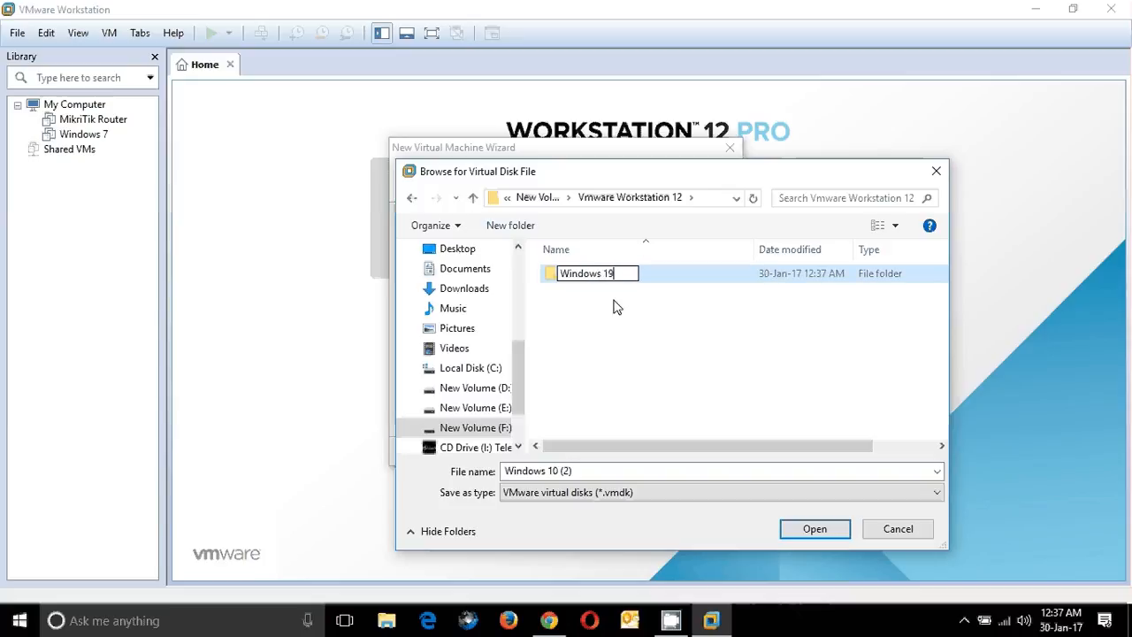
pyautogui.press('BackSpace')
pyautogui.write('0')
pyautogui.press('Return')
pyautogui.doubleClick(592, 278)
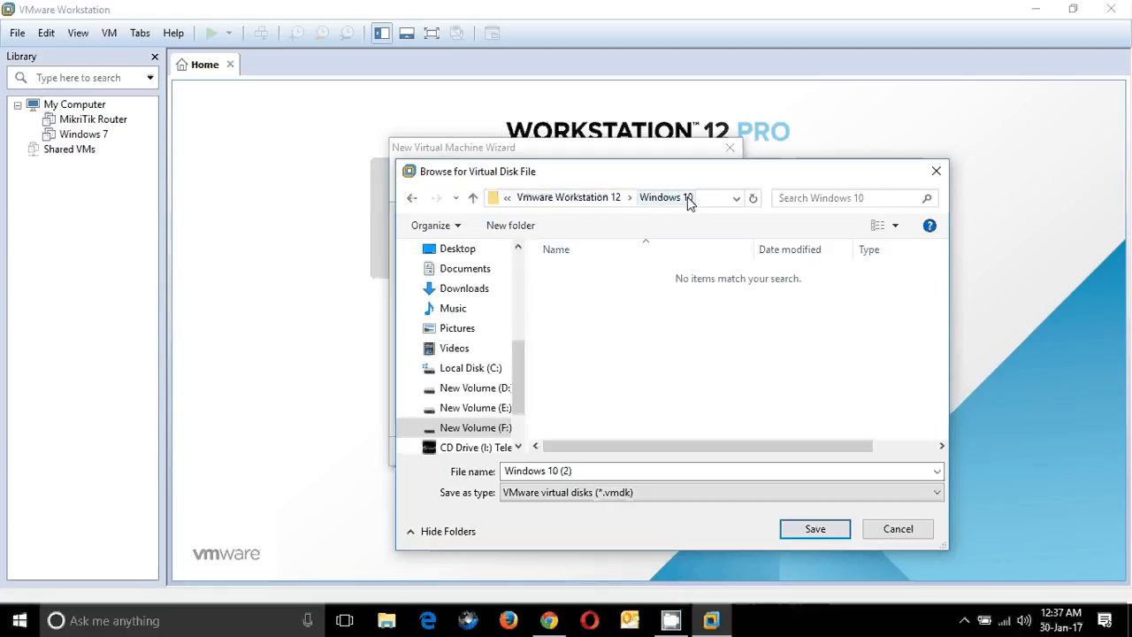
# Save the disk file as Windows 10 (2) in the Windows 10 folder and finish creating the virtual machine
pyautogui.click(814, 528)
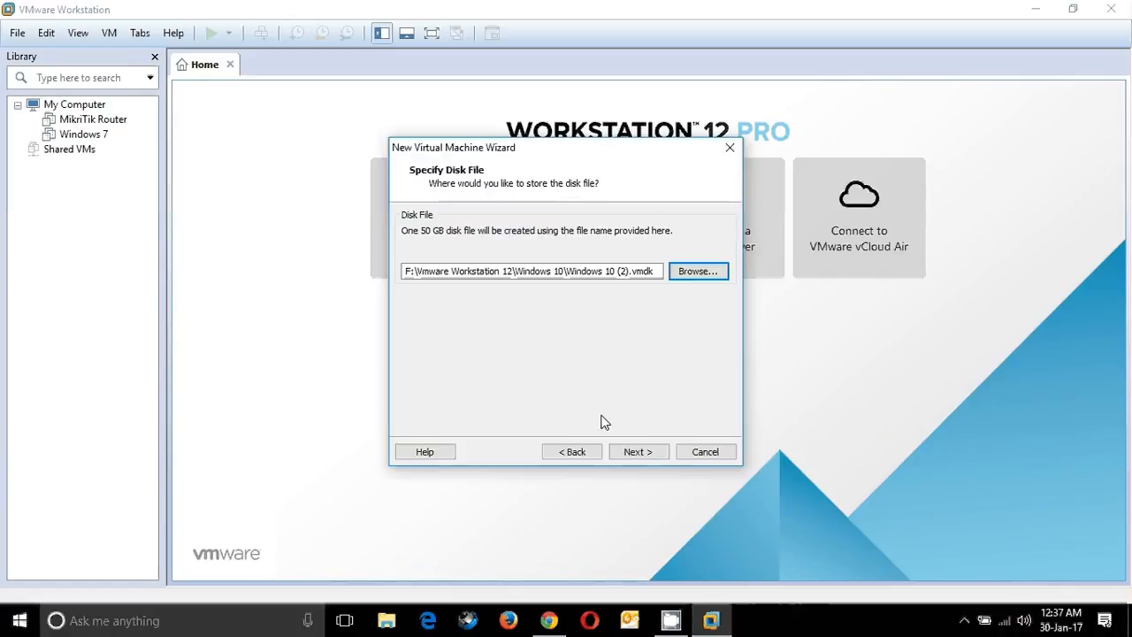
pyautogui.click(626, 456)
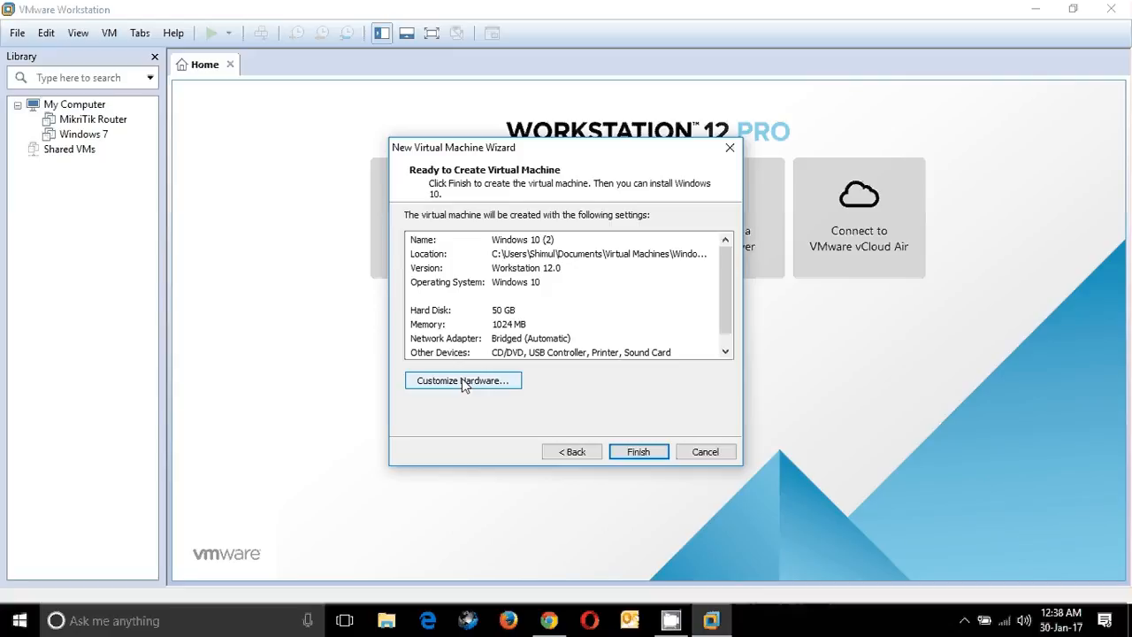
pyautogui.click(637, 452)
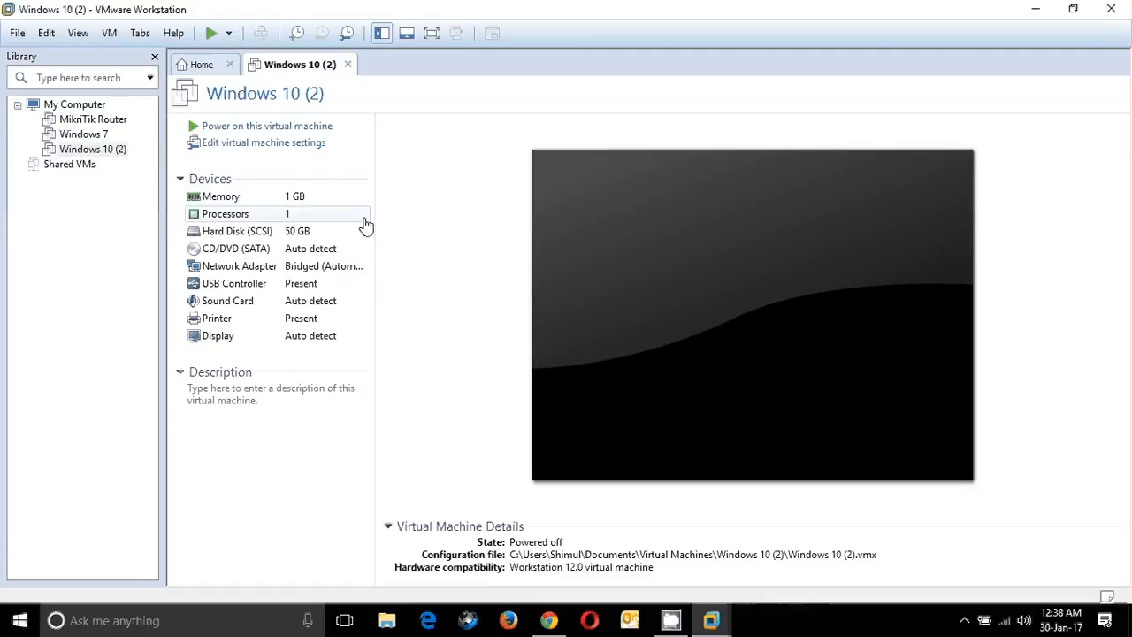
# Open the hardware settings of the new virtual machine at its CD/DVD (SATA) device
pyautogui.click(234, 252)
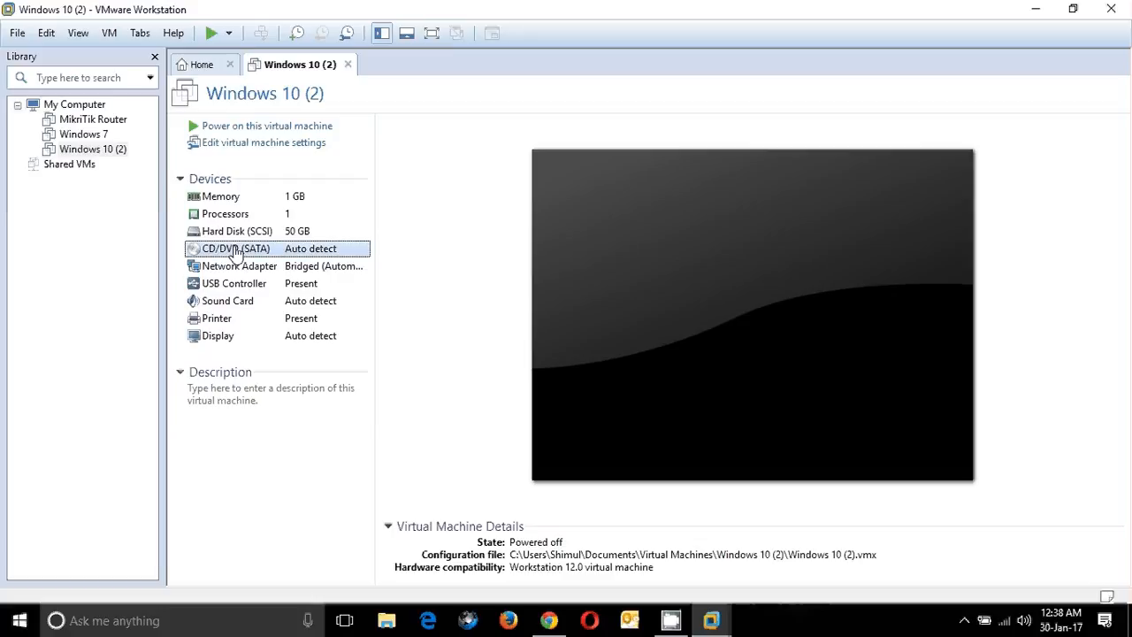
pyautogui.doubleClick(235, 253)
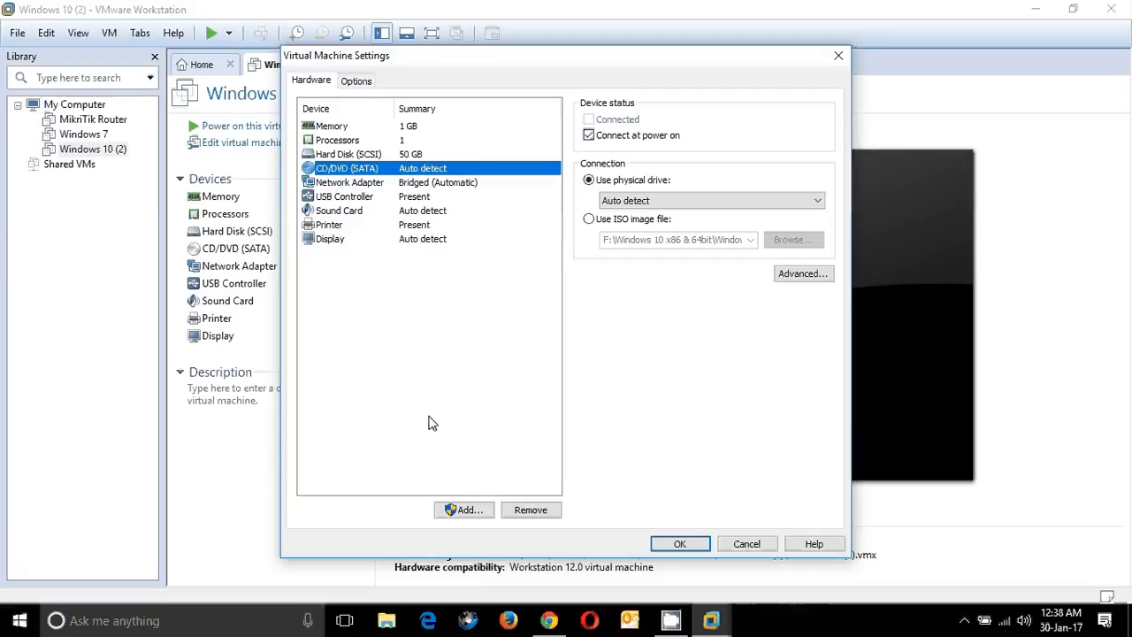
pyautogui.click(462, 509)
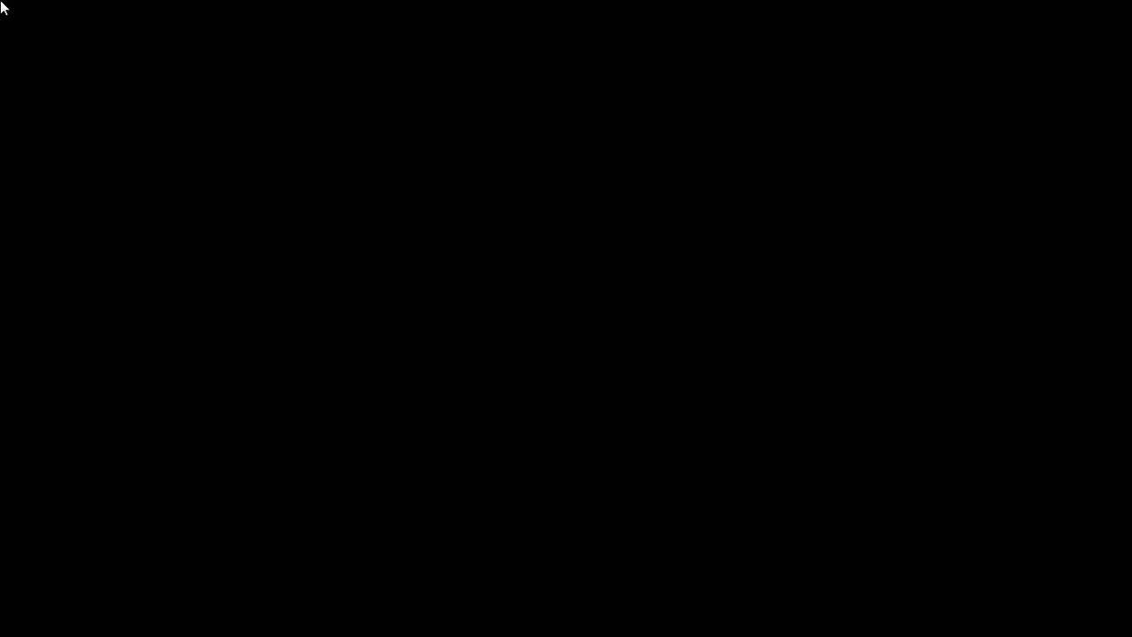
pyautogui.click(459, 445)
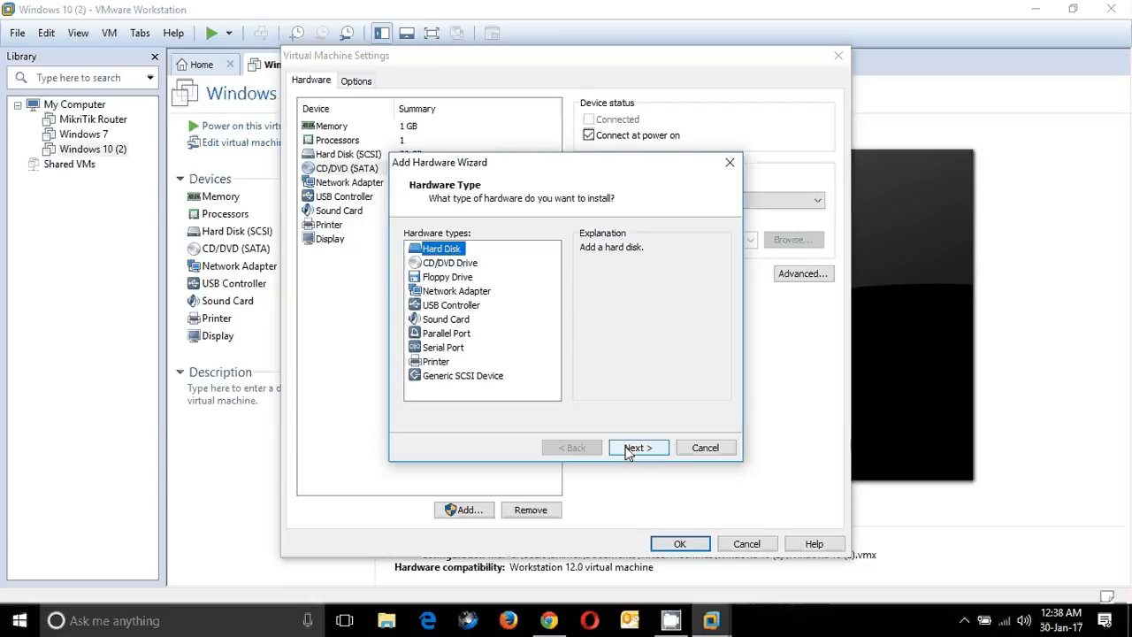
pyautogui.click(705, 448)
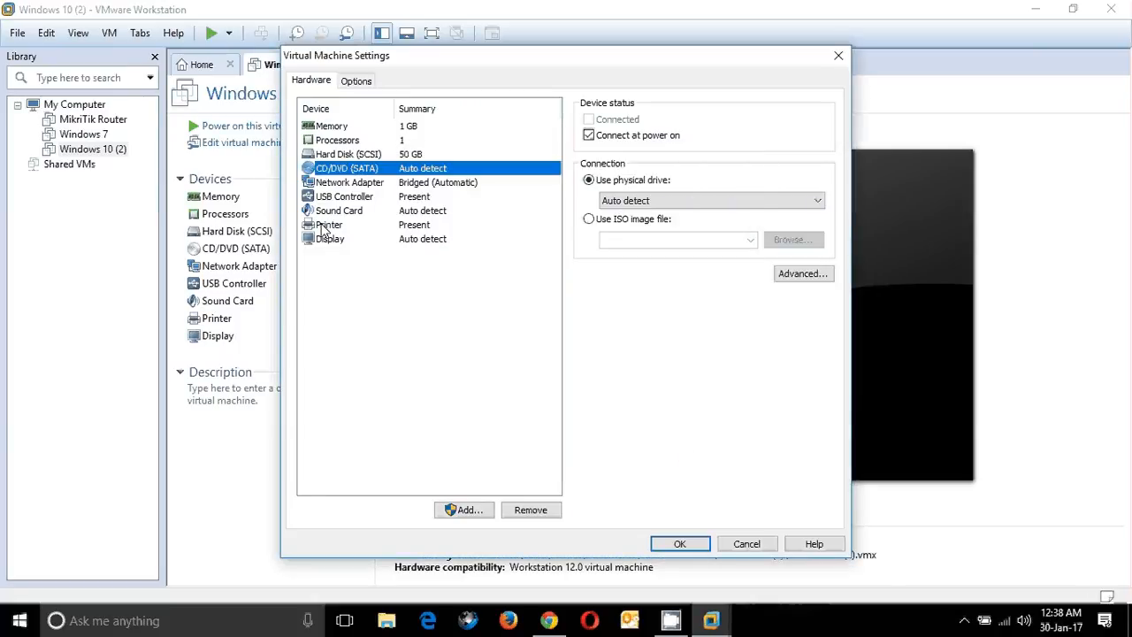
# Remove the sound card from the virtual machine and set the CD/DVD drive to use an ISO image file
pyautogui.click(329, 225)
pyautogui.click(329, 212)
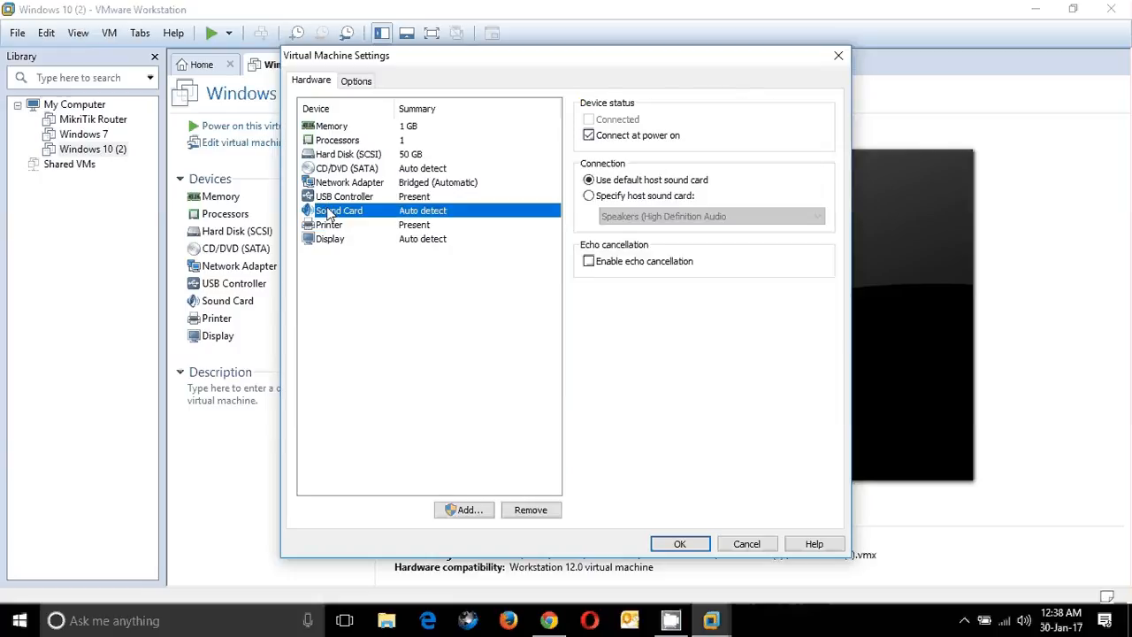
pyautogui.click(516, 511)
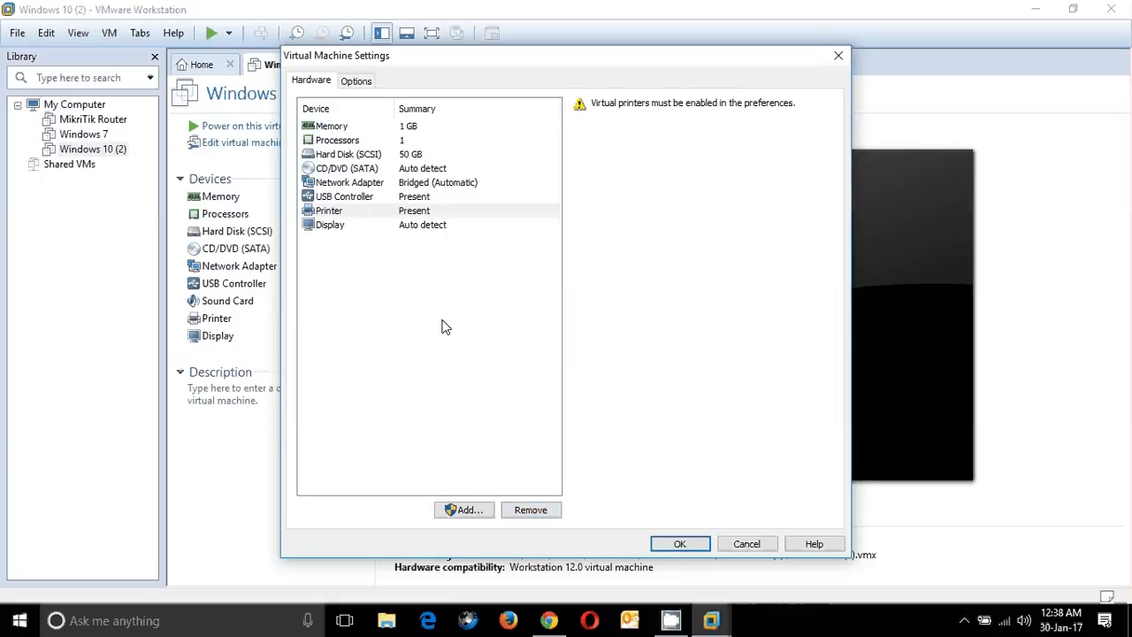
pyautogui.click(329, 168)
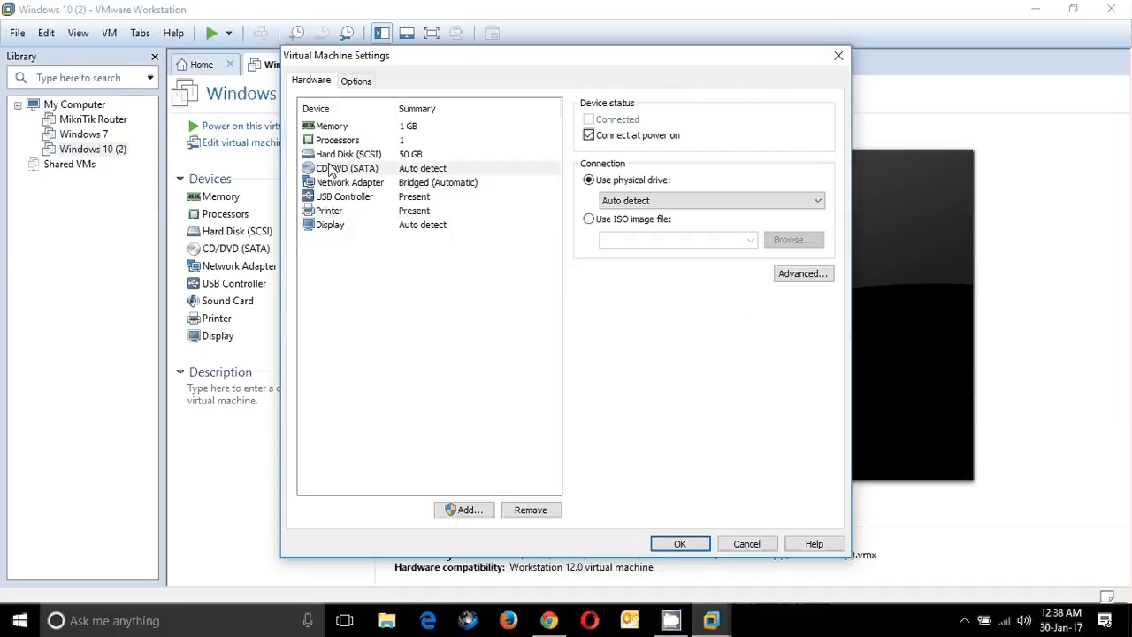
pyautogui.click(619, 221)
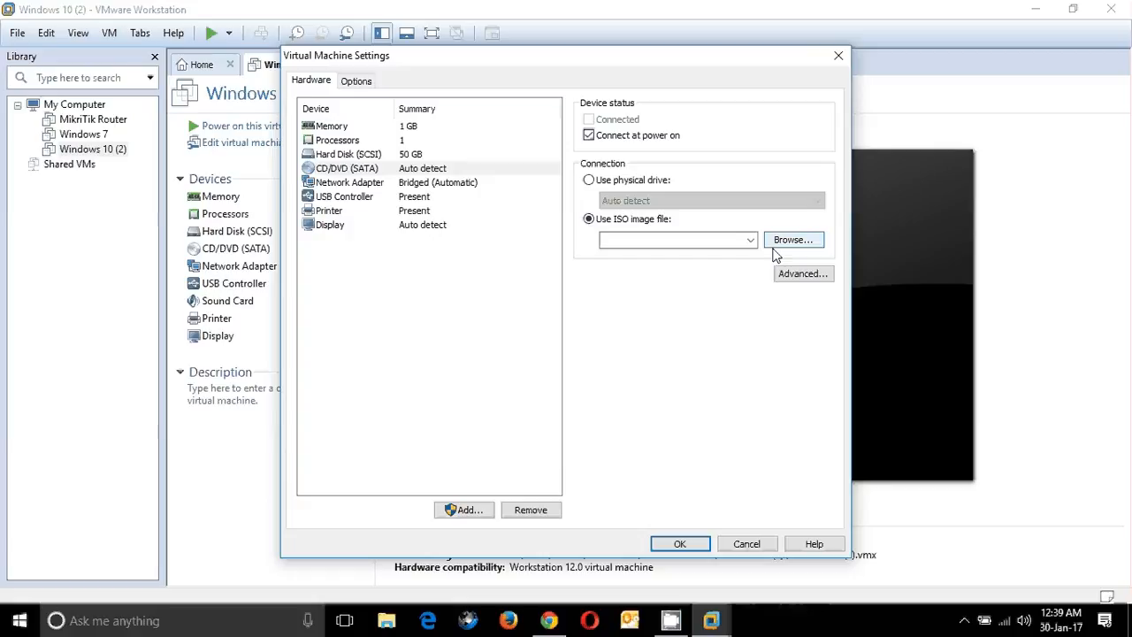
# Switch to Chrome, search Google for "windows 10 download iso", view Microsoft's Download Windows 10 page, and return to VMware Workstation
pyautogui.click(555, 623)
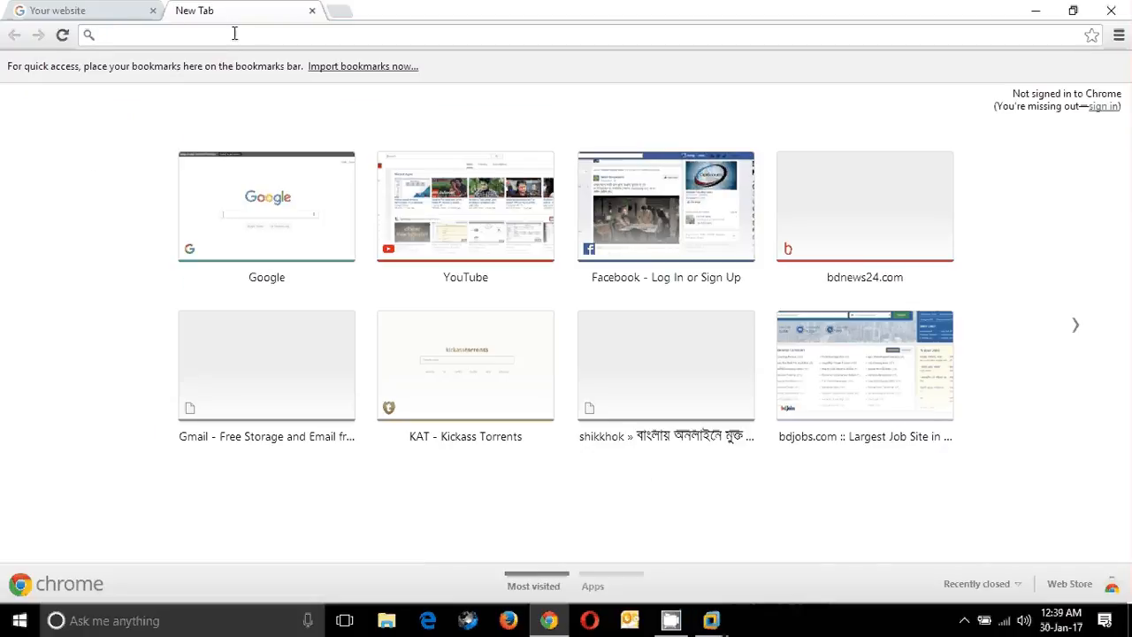
pyautogui.write('go')
pyautogui.press('Return')
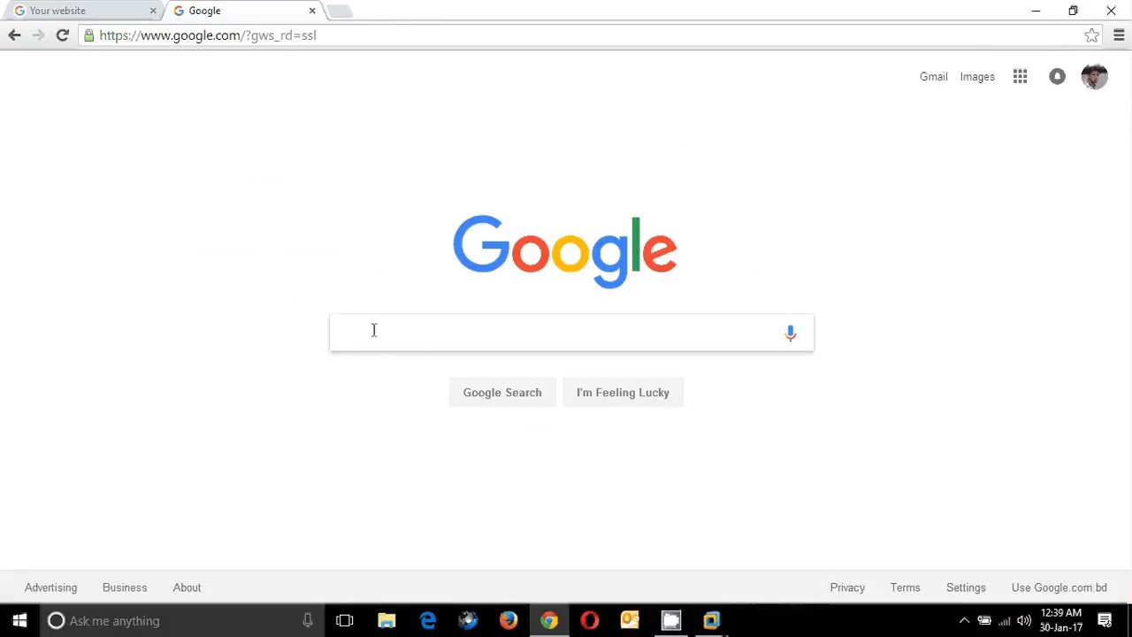
pyautogui.write('wind')
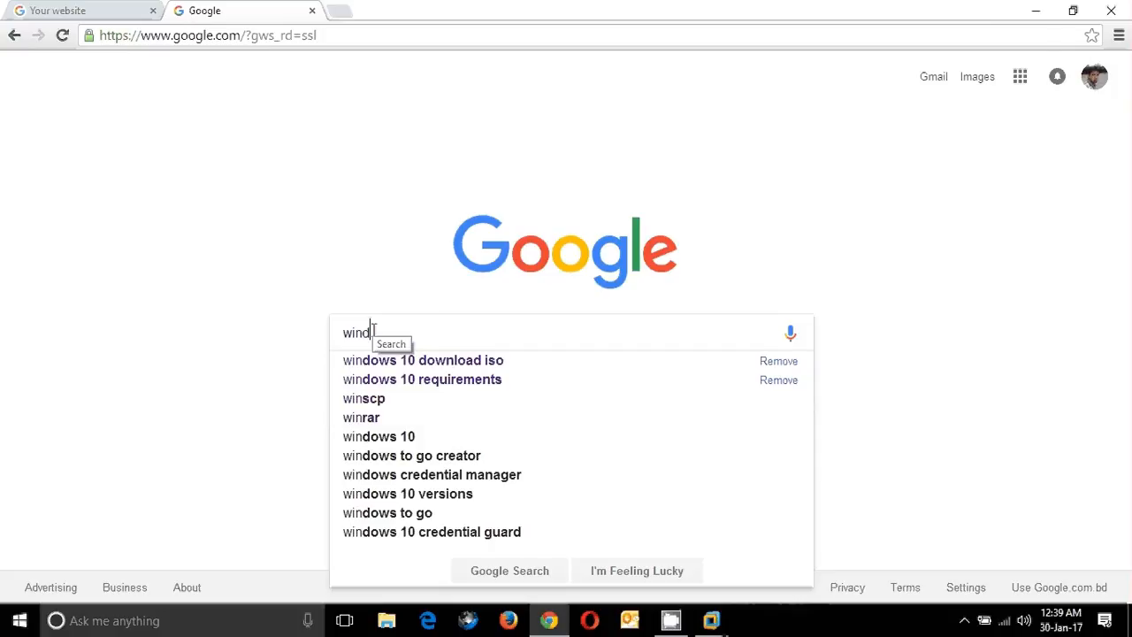
pyautogui.click(448, 358)
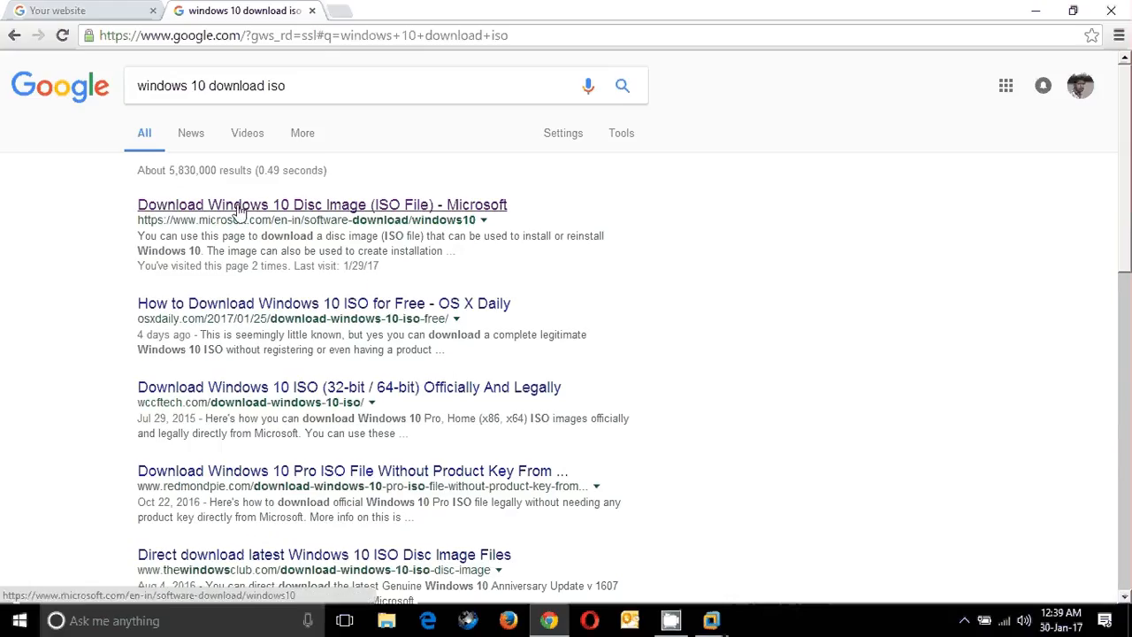
pyautogui.click(239, 205)
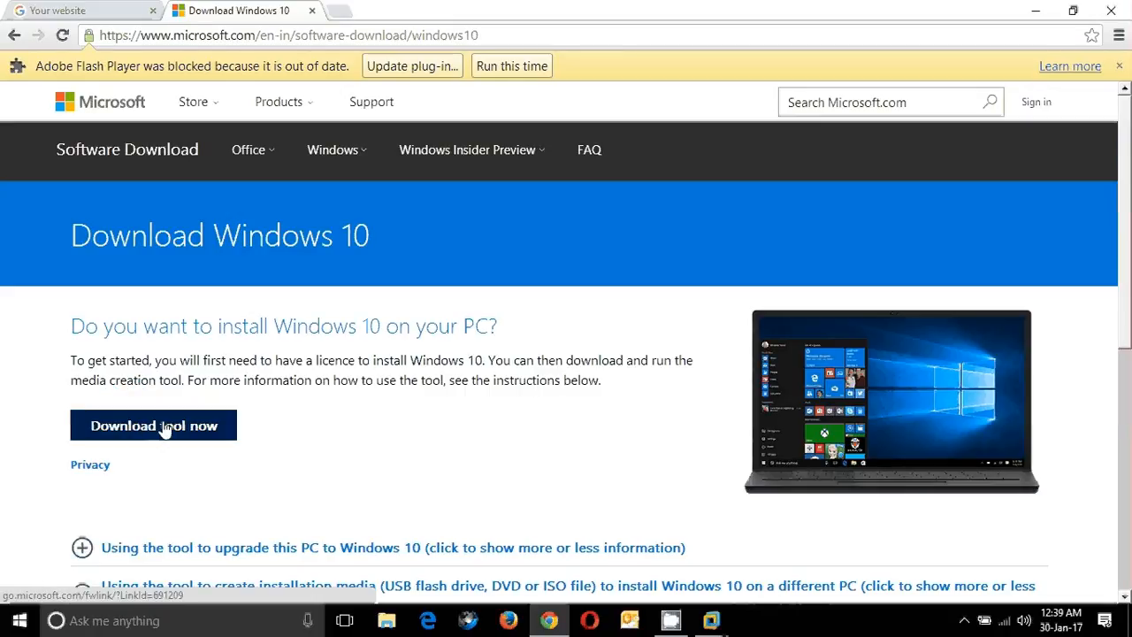
pyautogui.click(165, 429)
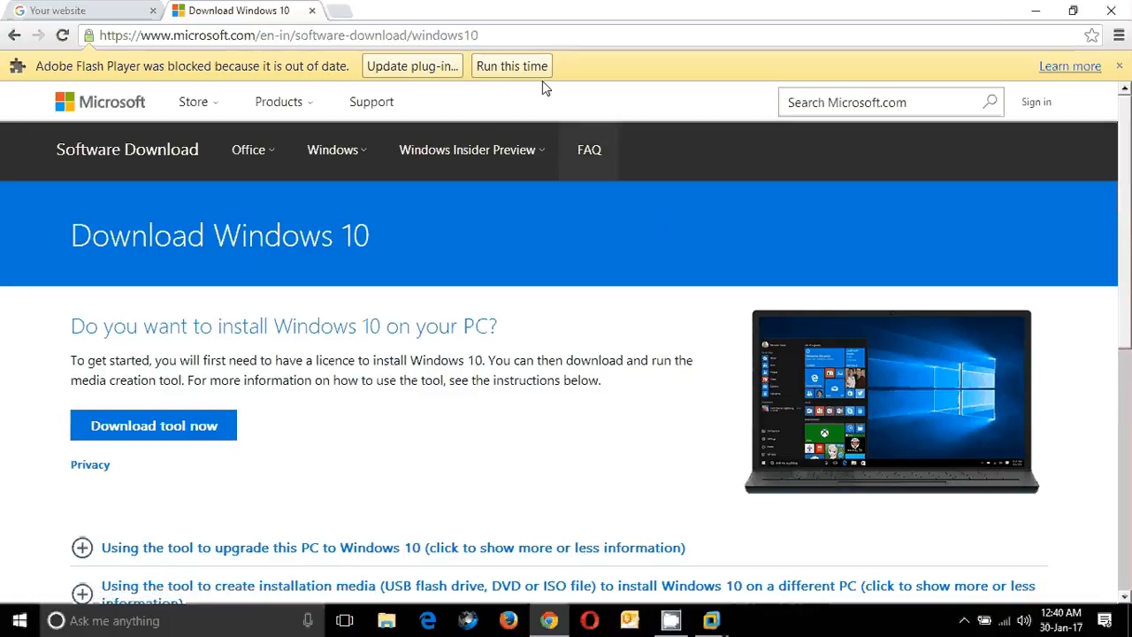
pyautogui.click(1028, 13)
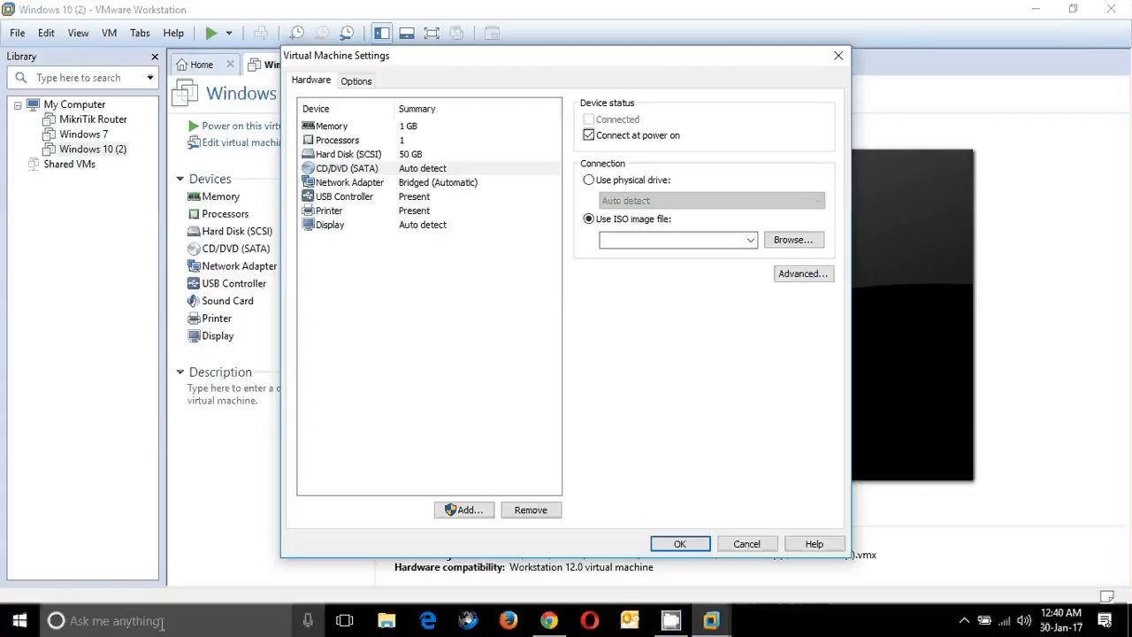
# Load the Windows ISO from the Windows 10 x86 & 64bit folder on drive F: into the CD/DVD drive and apply the settings
pyautogui.click(784, 244)
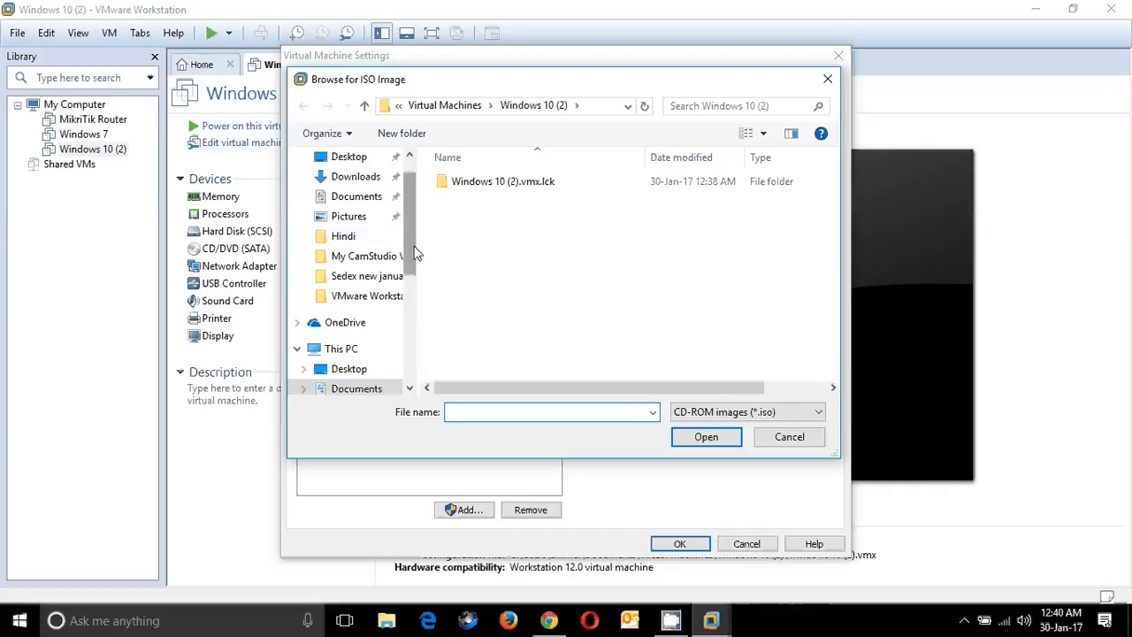
pyautogui.scroll(-4, 412, 256)
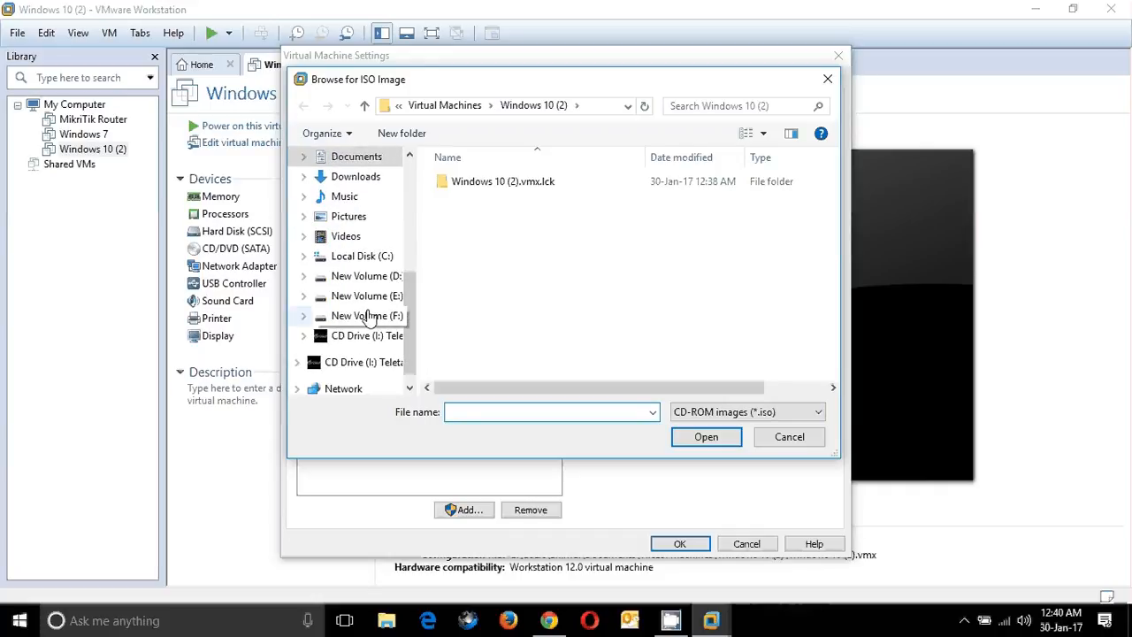
pyautogui.click(367, 316)
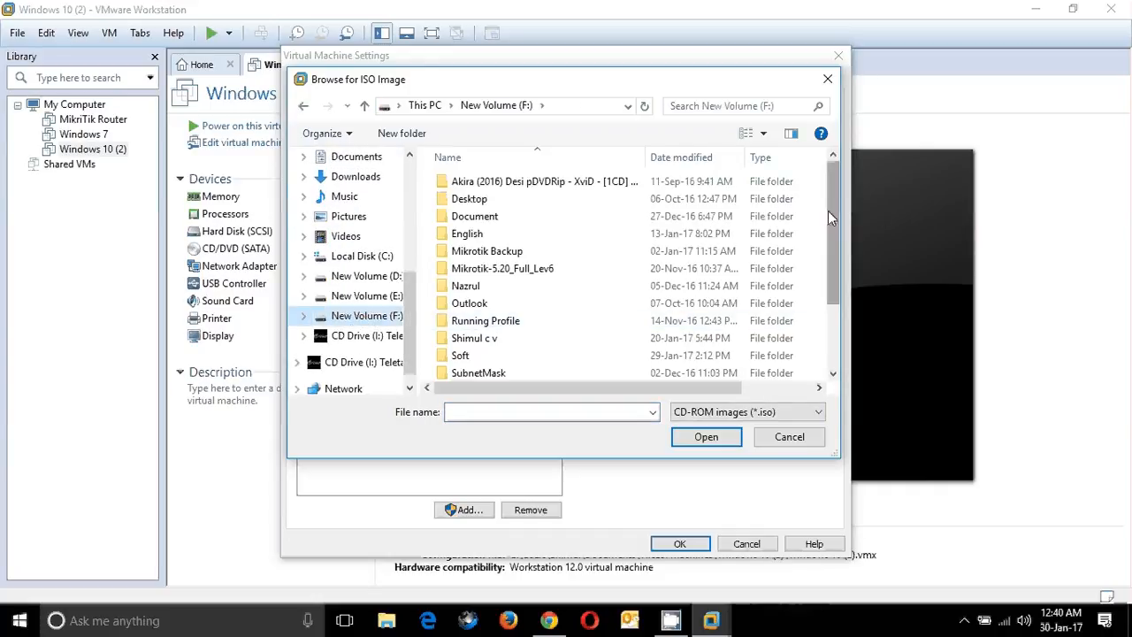
pyautogui.moveTo(828, 211); pyautogui.dragTo(829, 269)
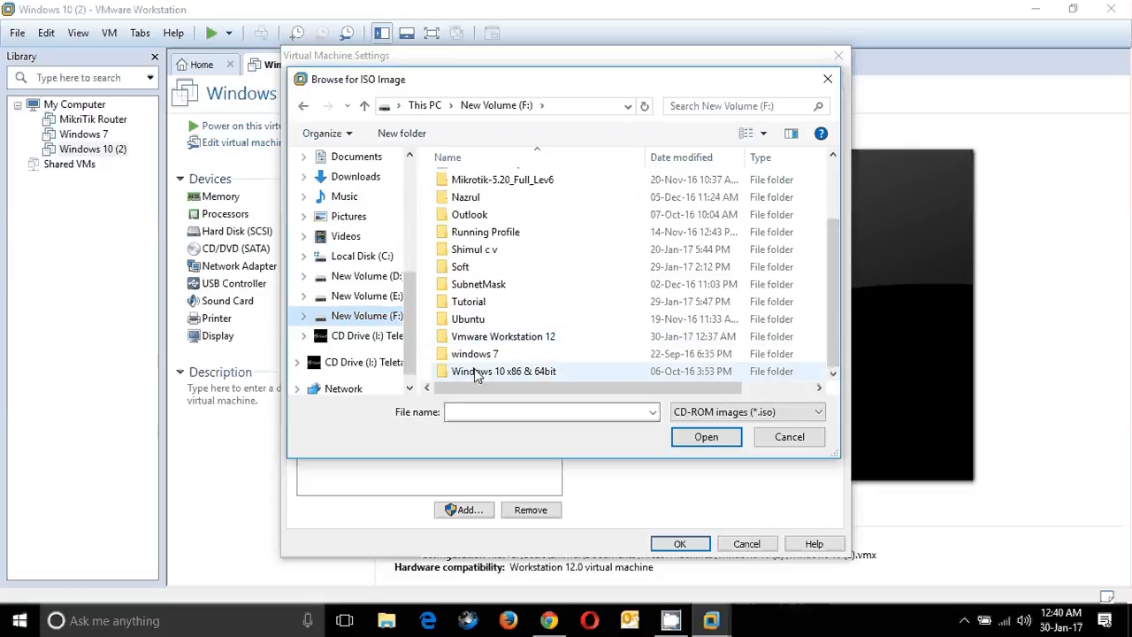
pyautogui.doubleClick(491, 372)
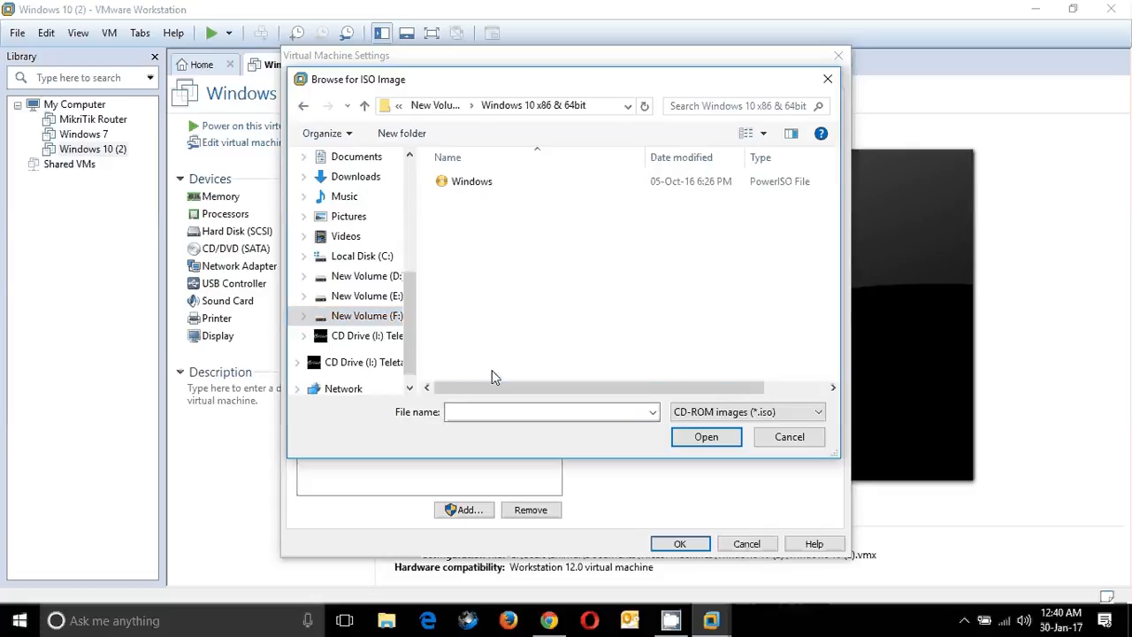
pyautogui.click(482, 183)
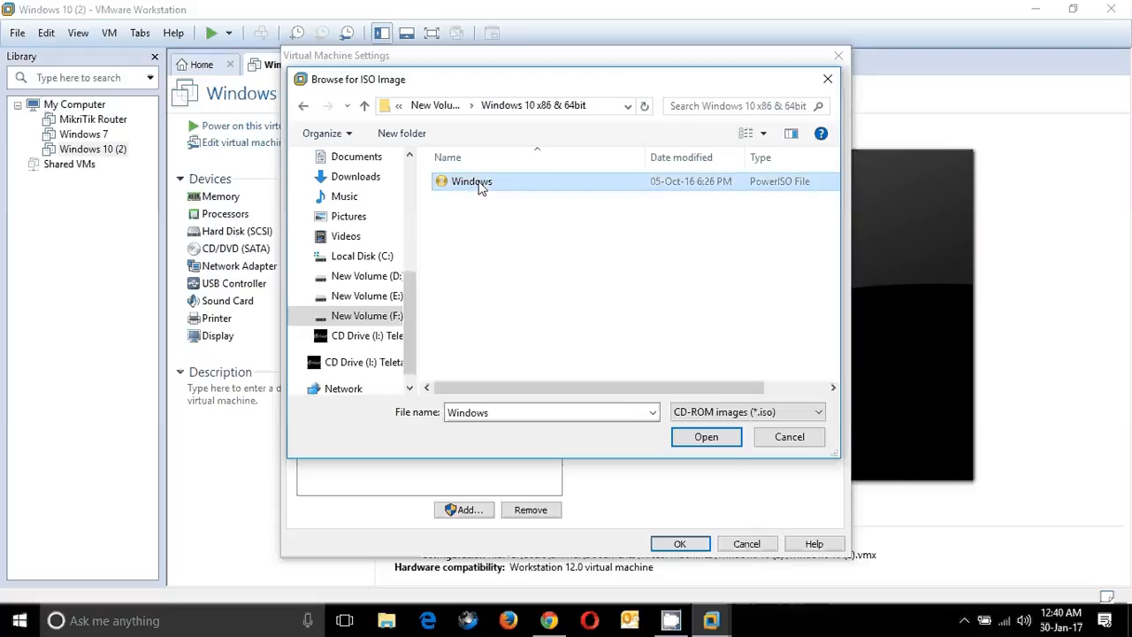
pyautogui.click(691, 440)
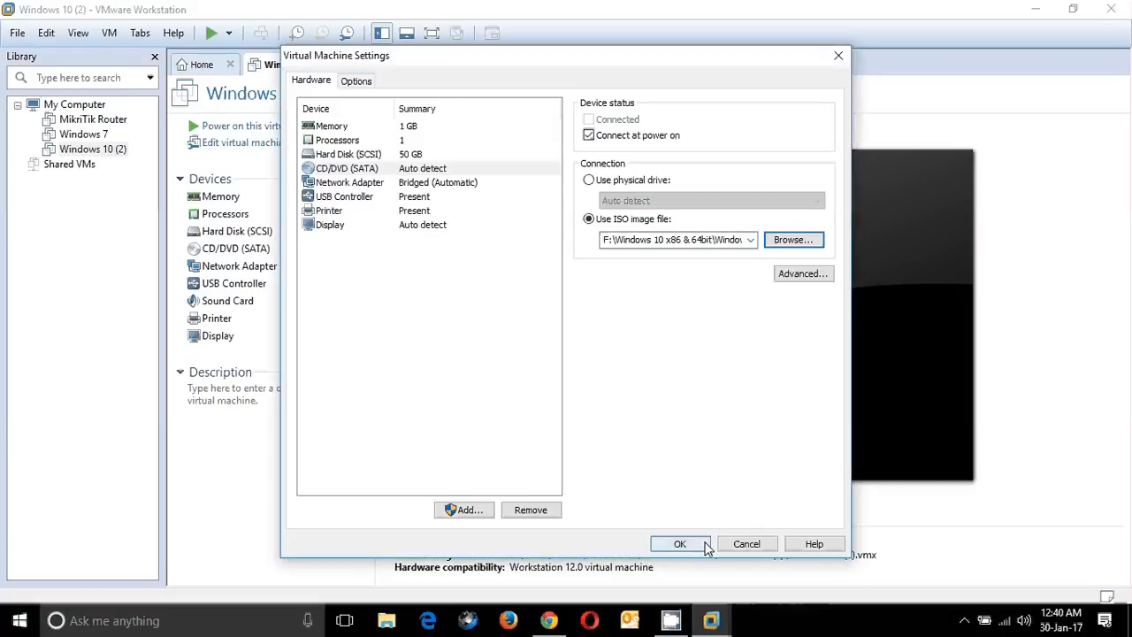
pyautogui.click(680, 543)
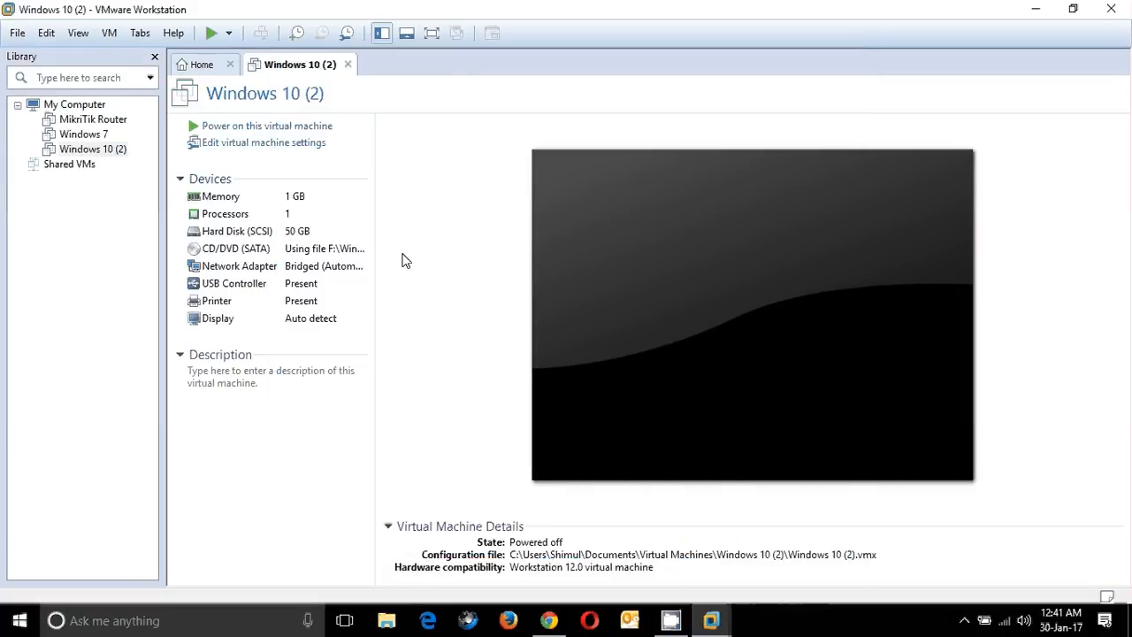
# Power on the Windows 10 (2) virtual machine and boot Windows 10 Setup (32-bit)
pyautogui.click(228, 131)
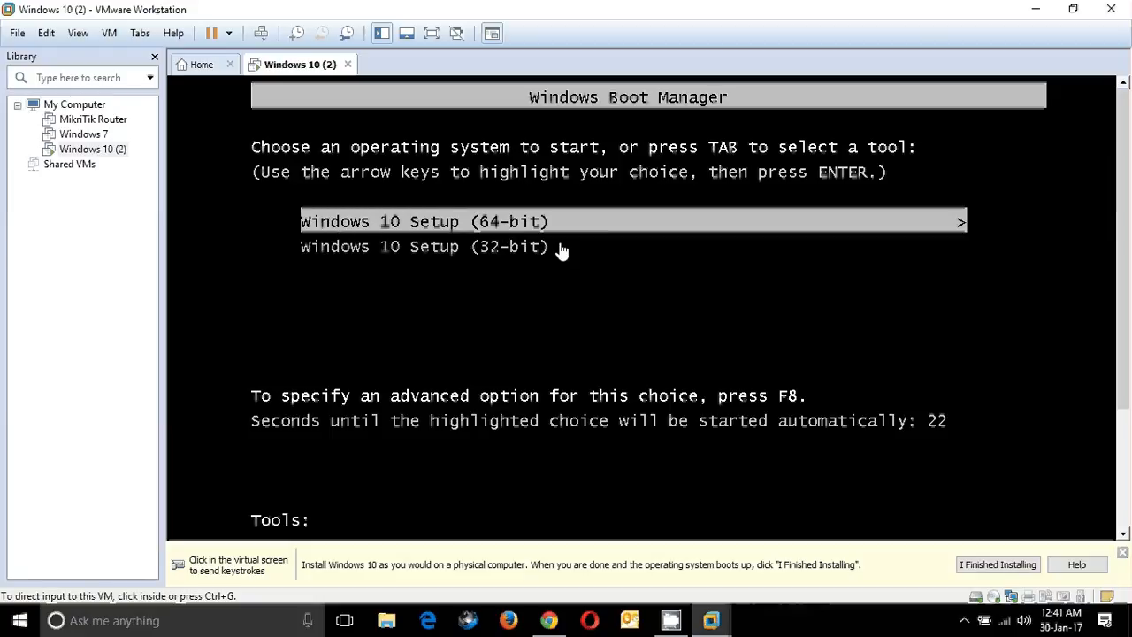
pyautogui.click(508, 268)
pyautogui.press('Down')
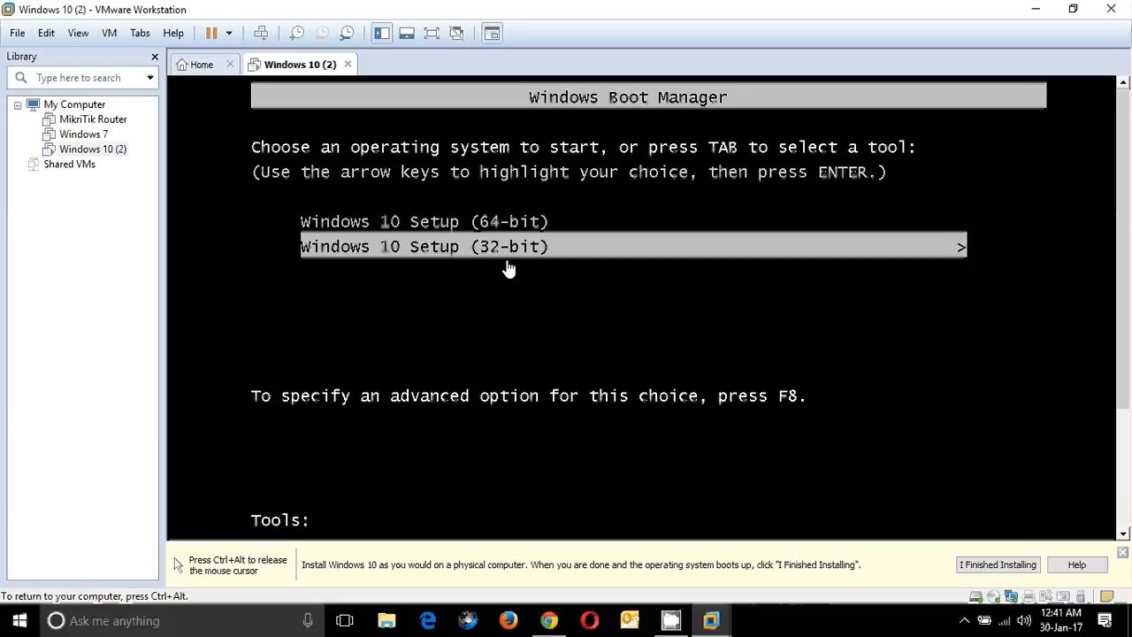
pyautogui.press('Return')
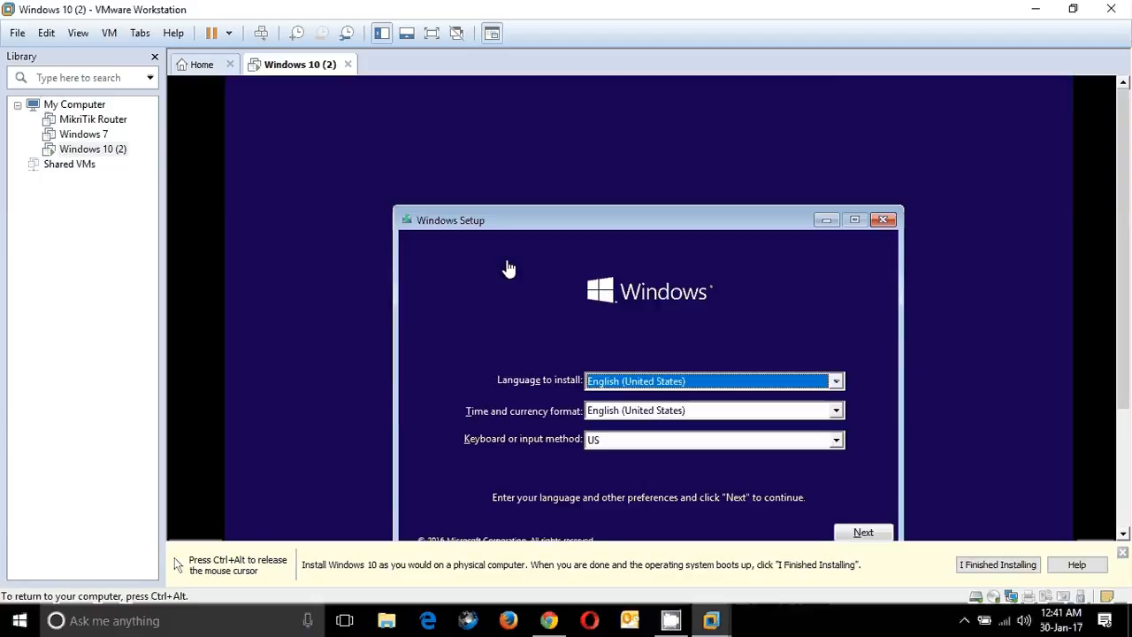
# Accept English (United States) with the US keyboard in Windows Setup and start the installation
pyautogui.hotkey('ctrl', 'alt')
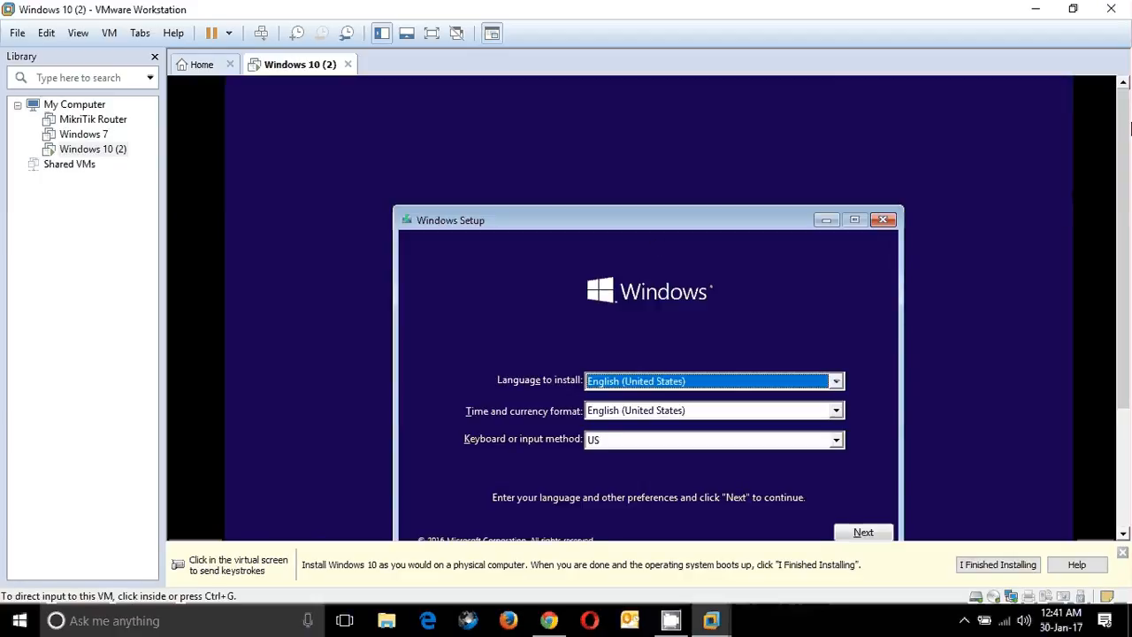
pyautogui.scroll(-2, 1123, 389)
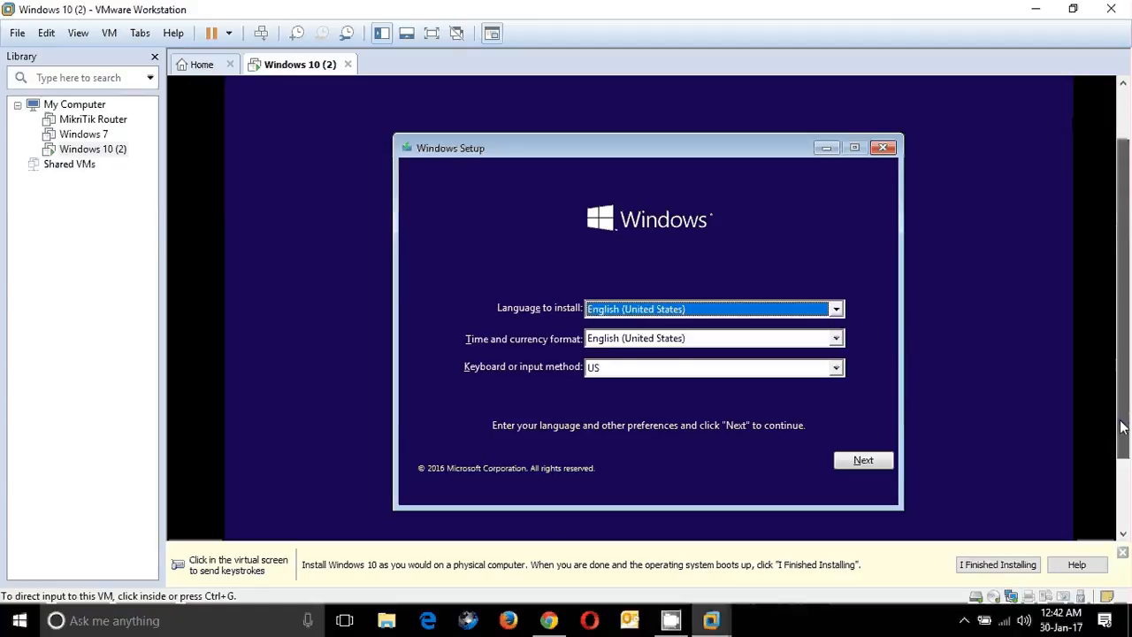
pyautogui.click(624, 344)
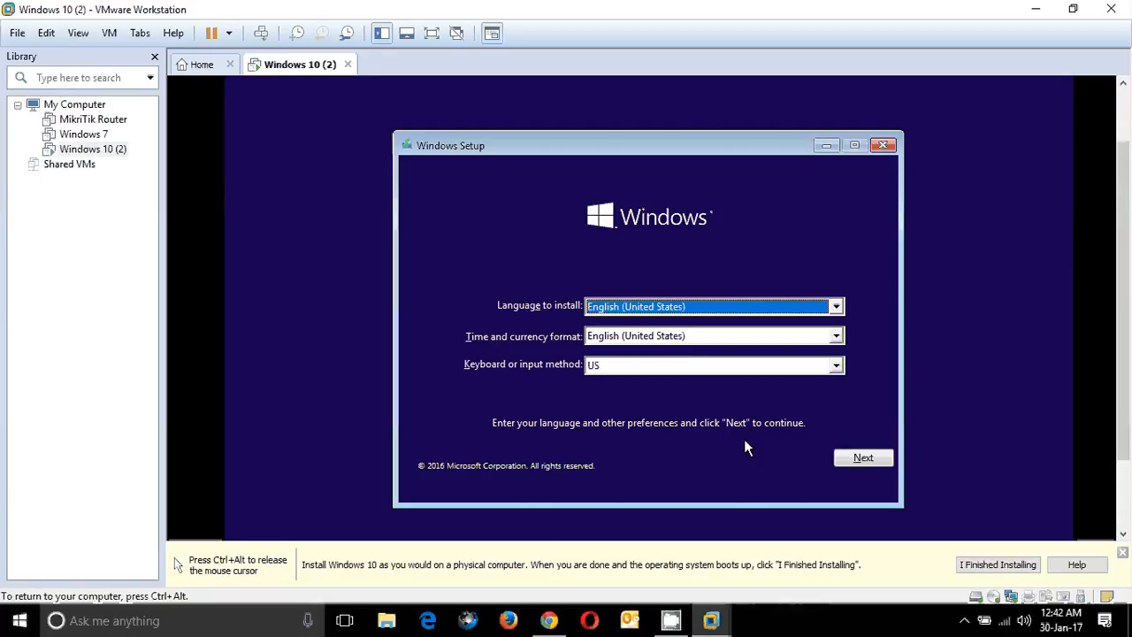
pyautogui.click(854, 455)
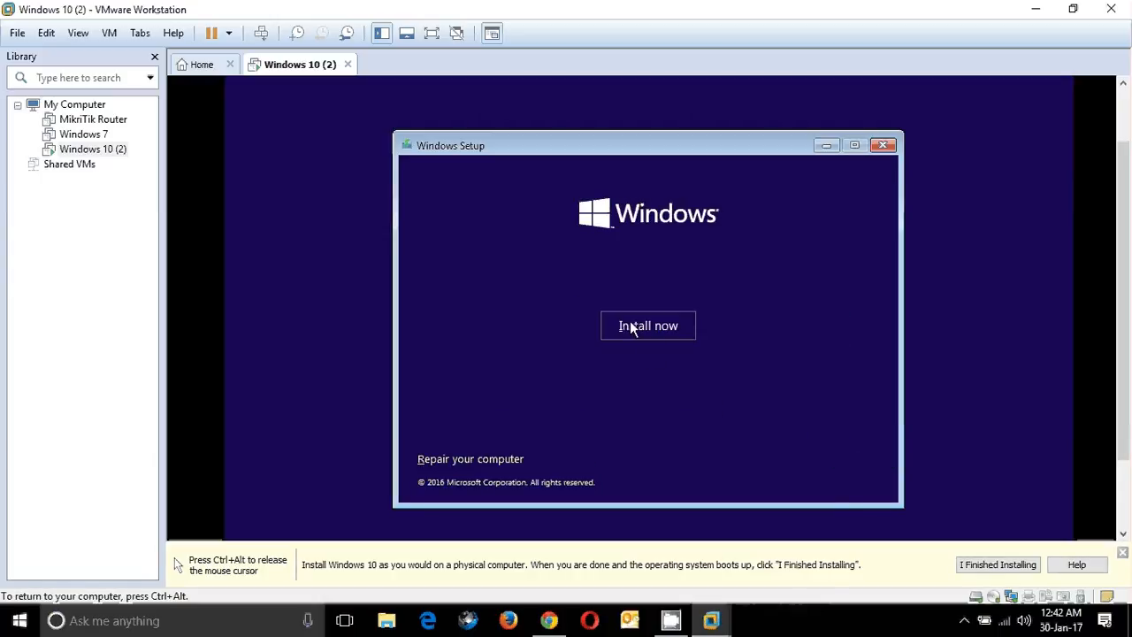
pyautogui.click(652, 330)
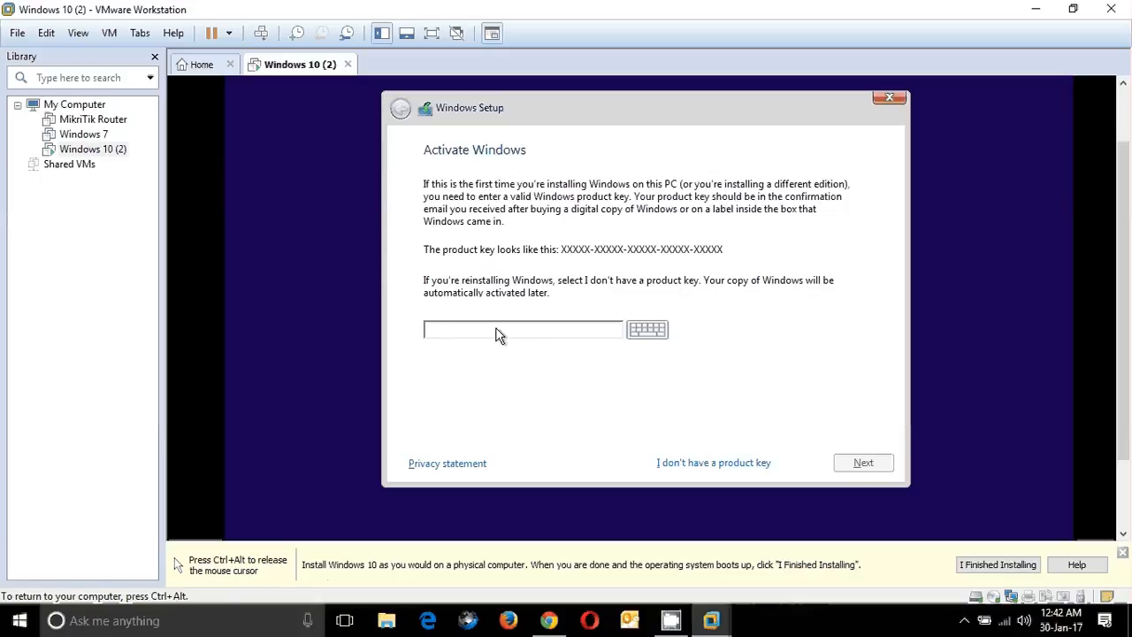
# Look through the Windows 10 x86 & 64bit folder on drive F: in File Explorer, and return to the Windows 10 (2) virtual machine
pyautogui.click(1037, 12)
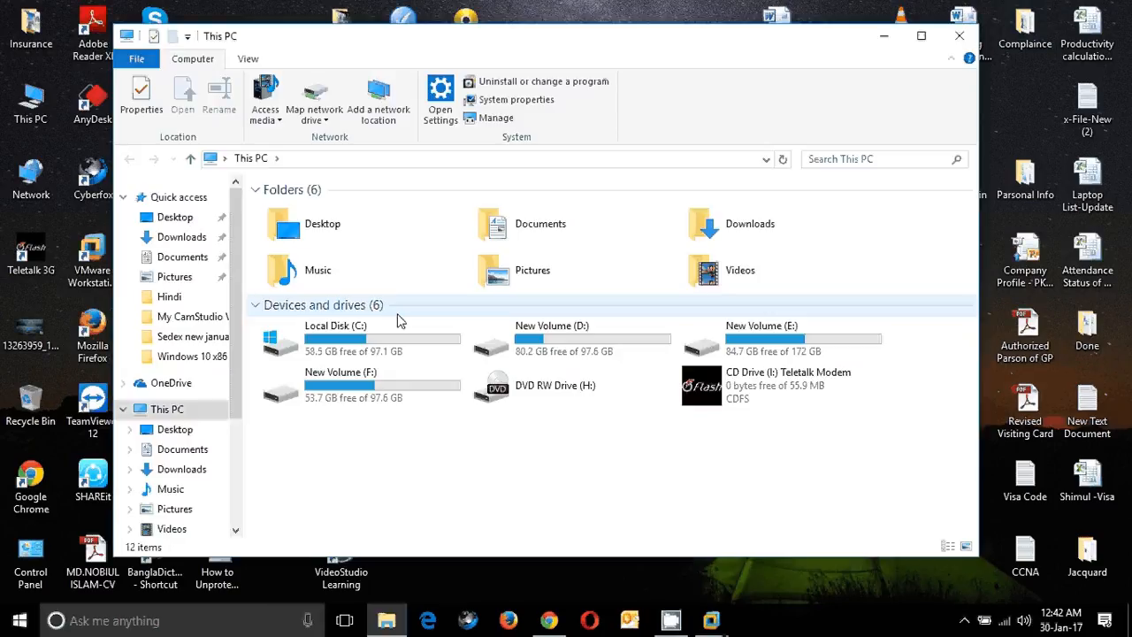
pyautogui.click(336, 393)
pyautogui.doubleClick(336, 392)
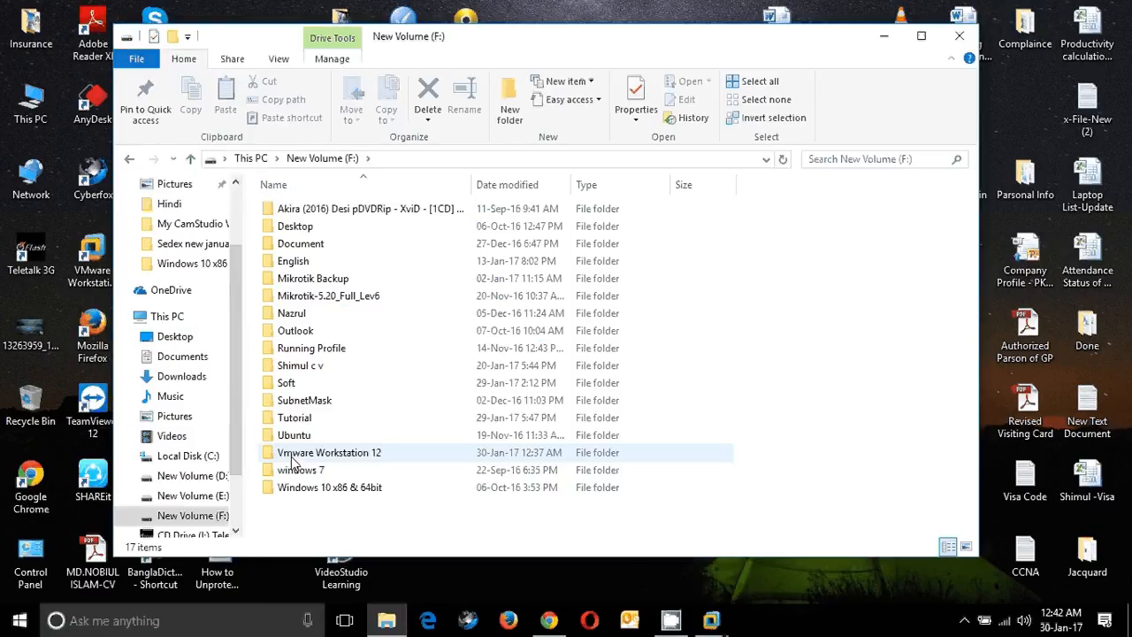
pyautogui.doubleClick(340, 486)
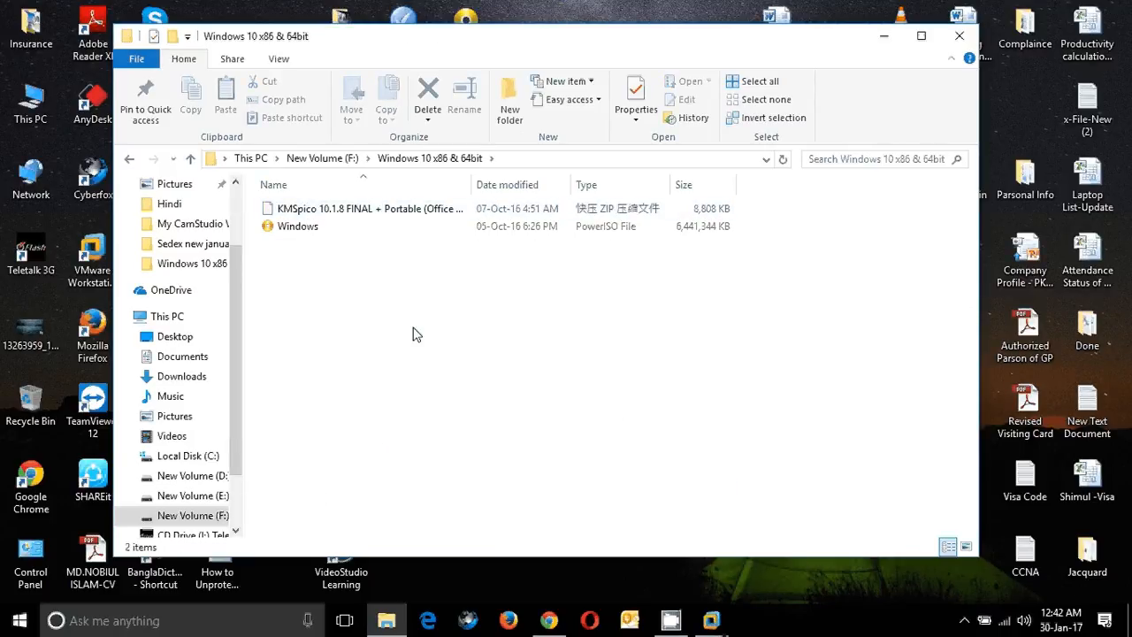
pyautogui.click(711, 620)
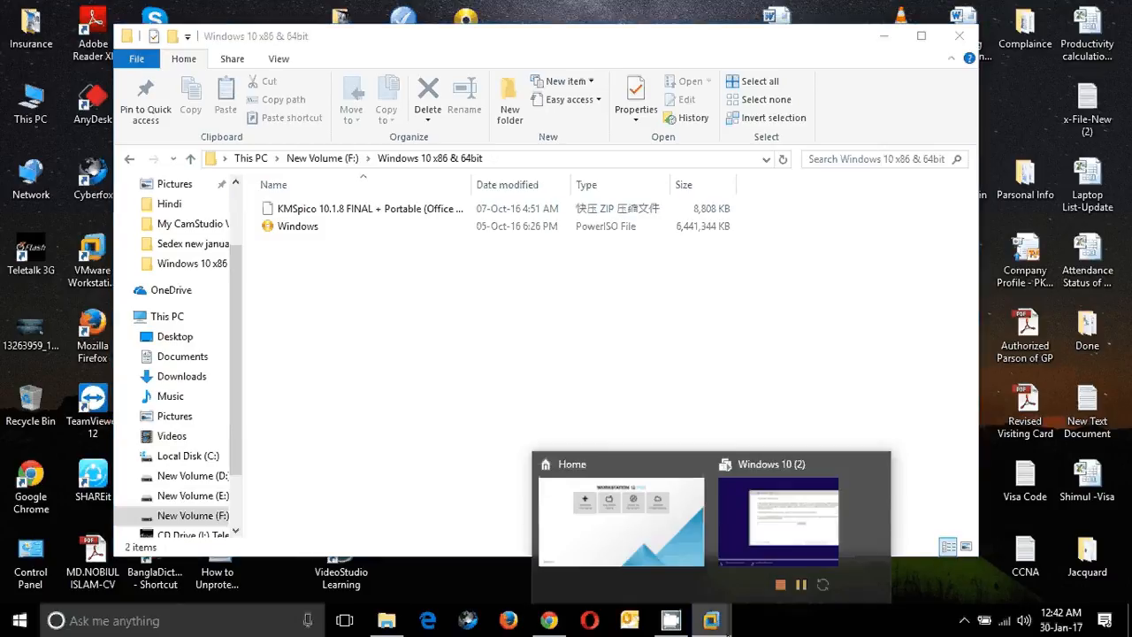
pyautogui.click(747, 525)
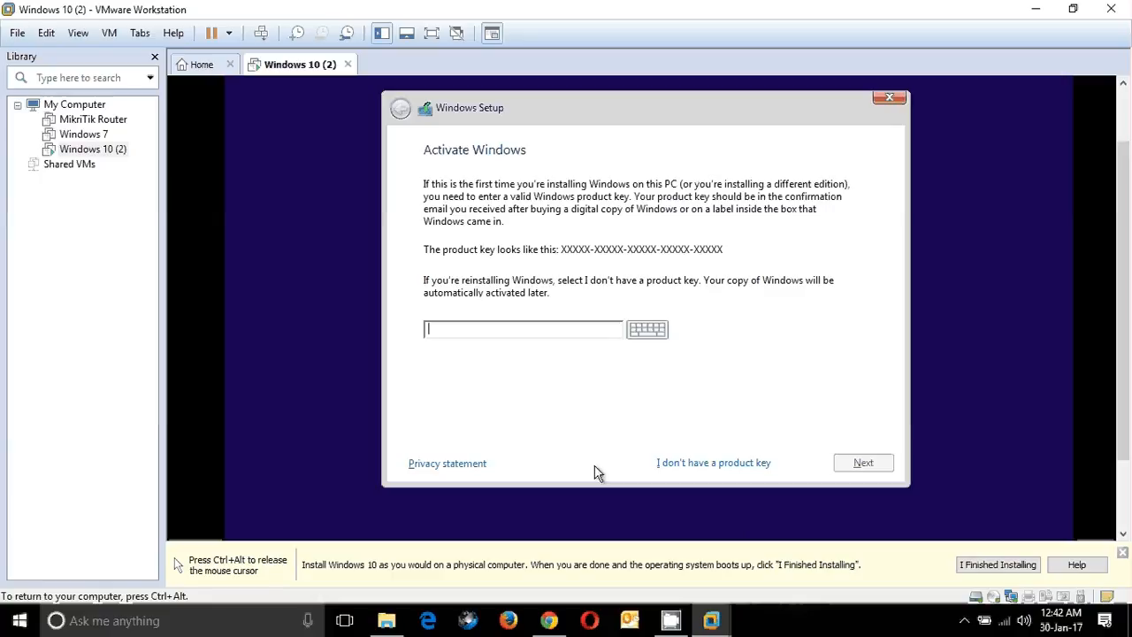
# Skip entering a product key and choose Windows 10 Pro (x86) as the operating system to install
pyautogui.click(693, 464)
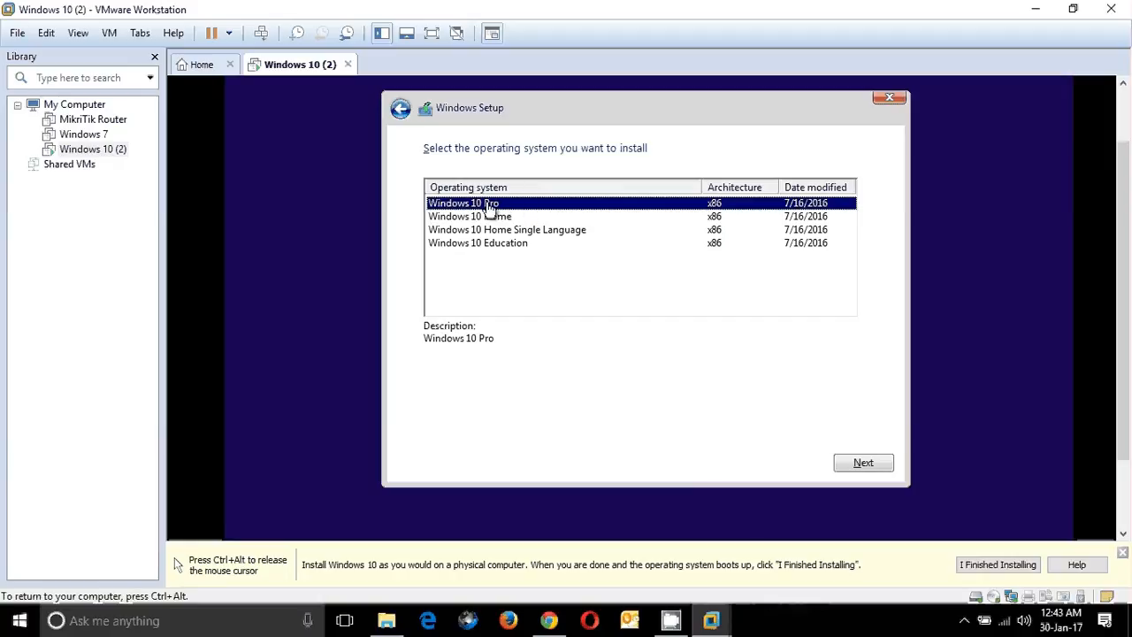
pyautogui.click(856, 467)
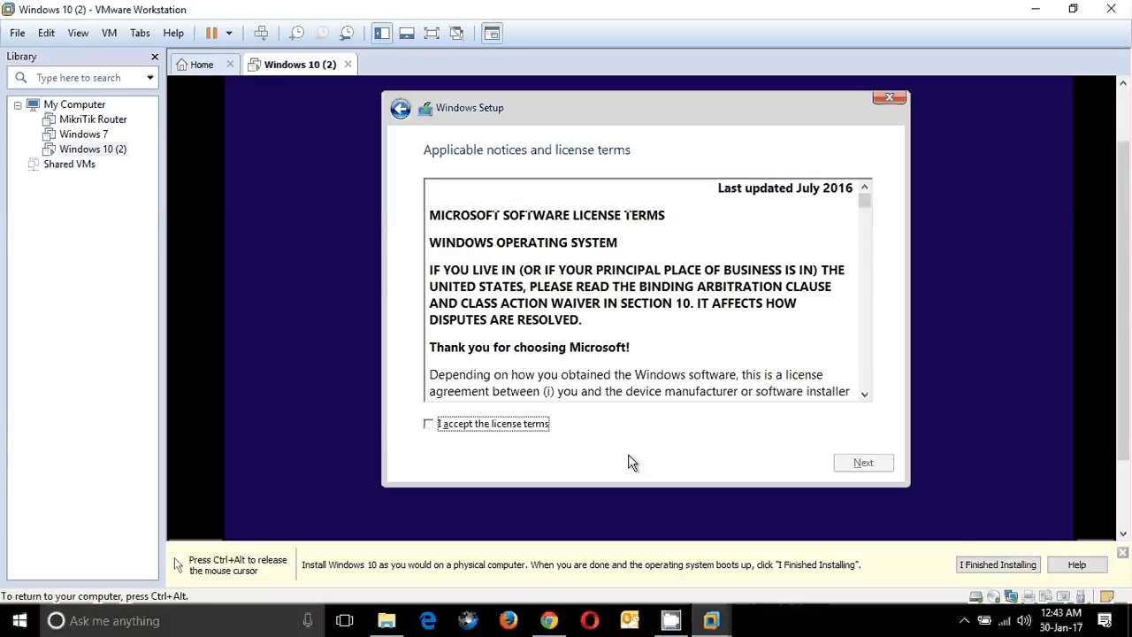
# Accept the license terms and choose the Custom: Install Windows only (advanced) installation type
pyautogui.click(467, 426)
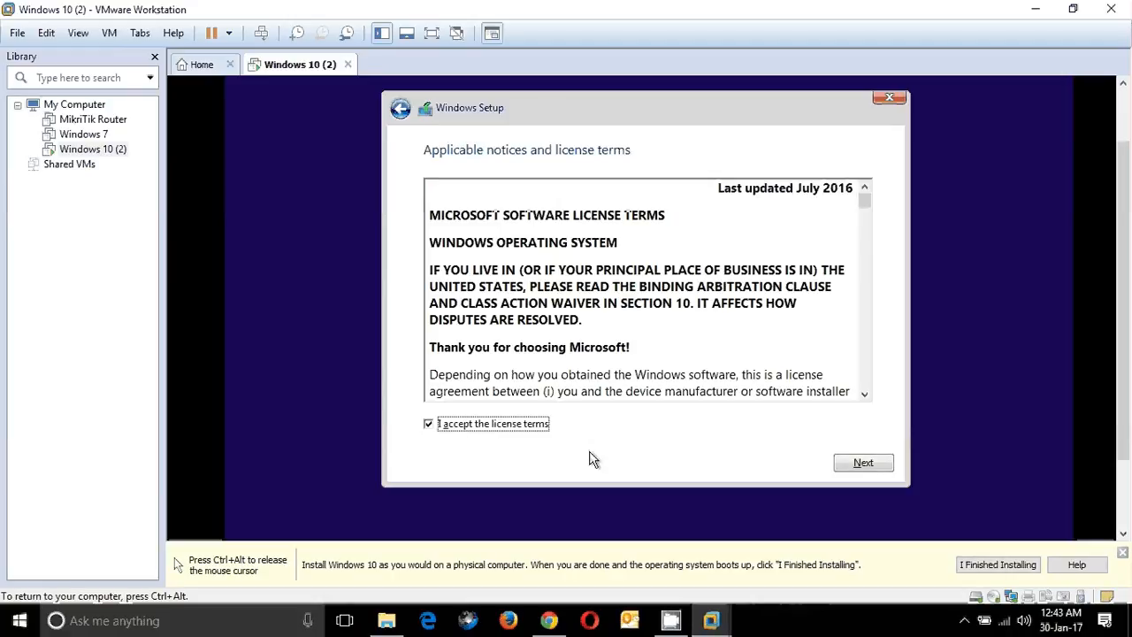
pyautogui.click(853, 462)
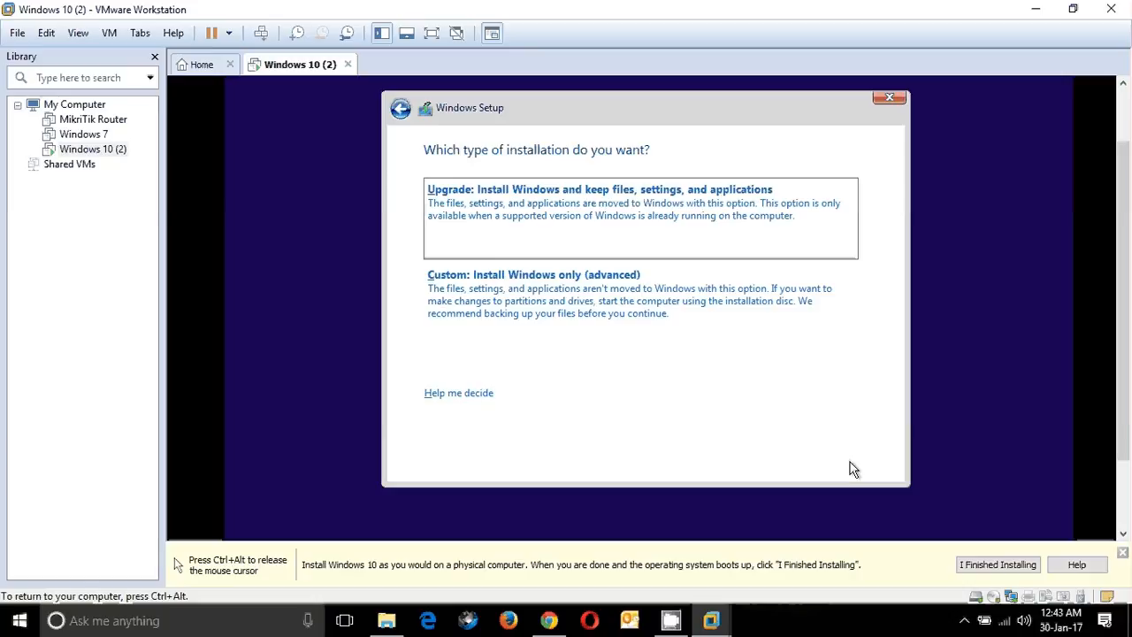
pyautogui.click(511, 294)
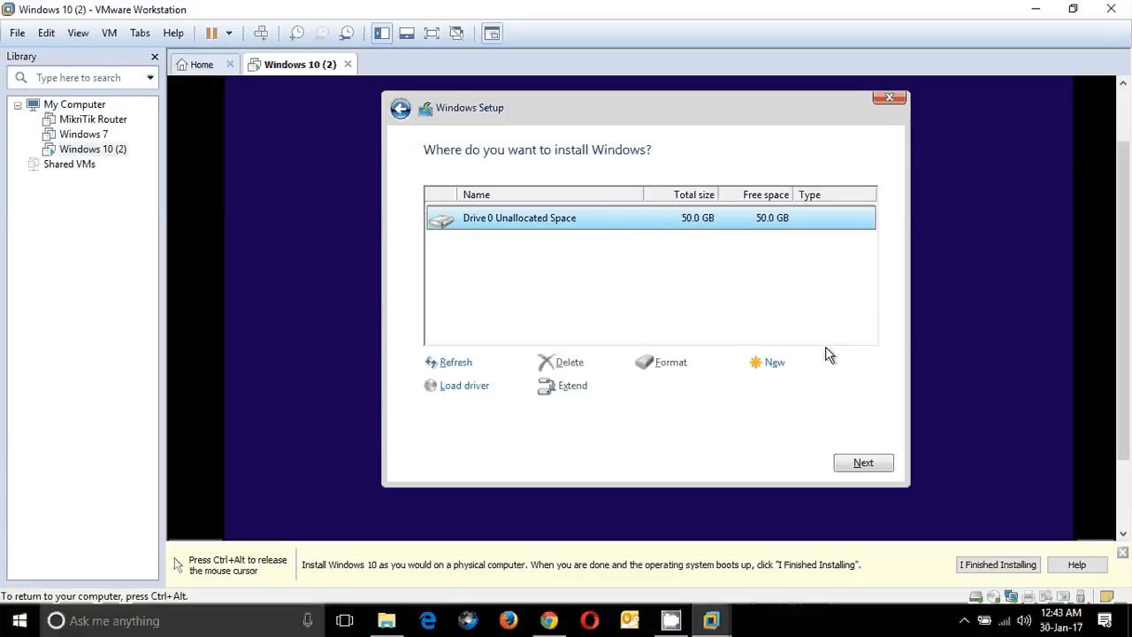
# Create a 25000 MB partition in the unallocated space of Drive 0, allowing Windows Setup to add its system partition
pyautogui.click(778, 366)
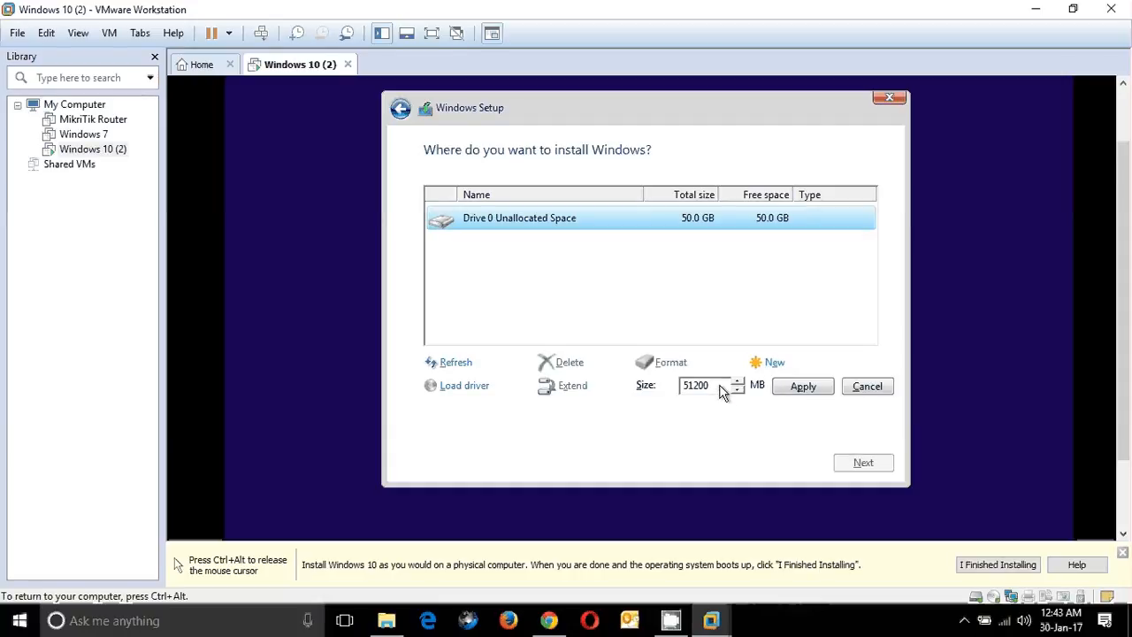
pyautogui.moveTo(716, 387); pyautogui.dragTo(672, 390)
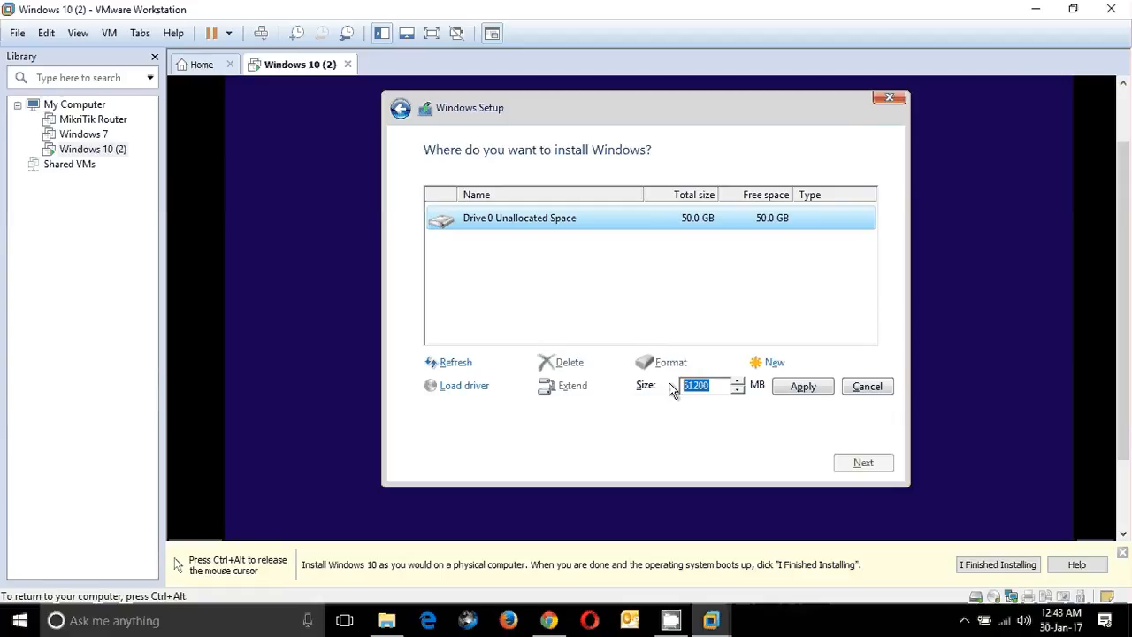
pyautogui.write('25')
pyautogui.write('000')
pyautogui.click(793, 391)
pyautogui.click(766, 387)
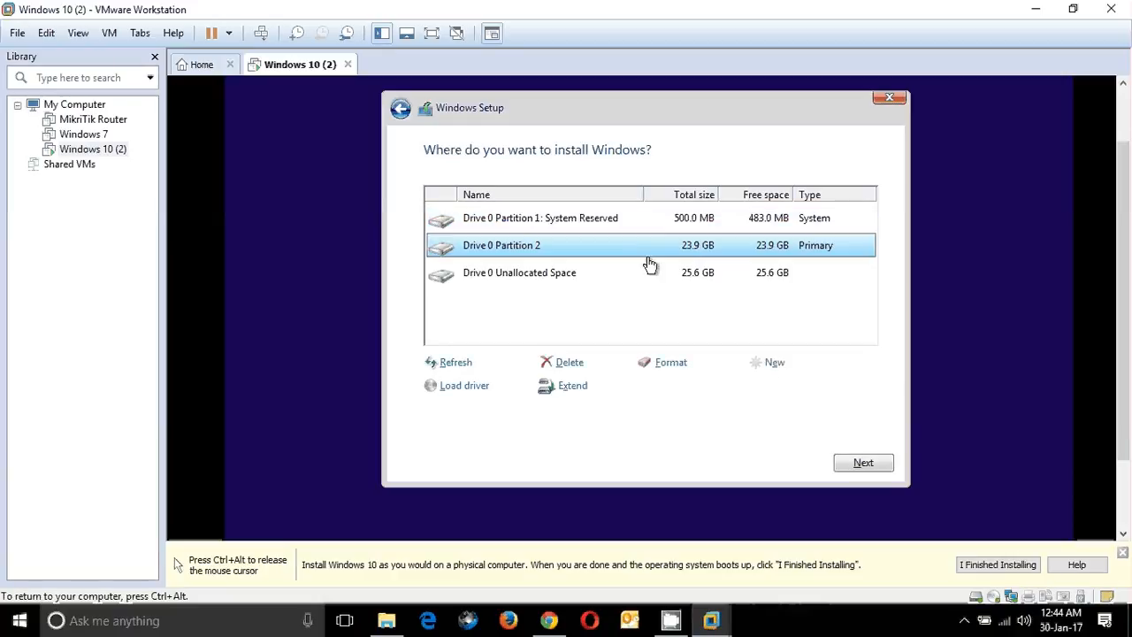
# Create another partition from all the remaining unallocated space on Drive 0, using the full 26199 MB
pyautogui.click(534, 278)
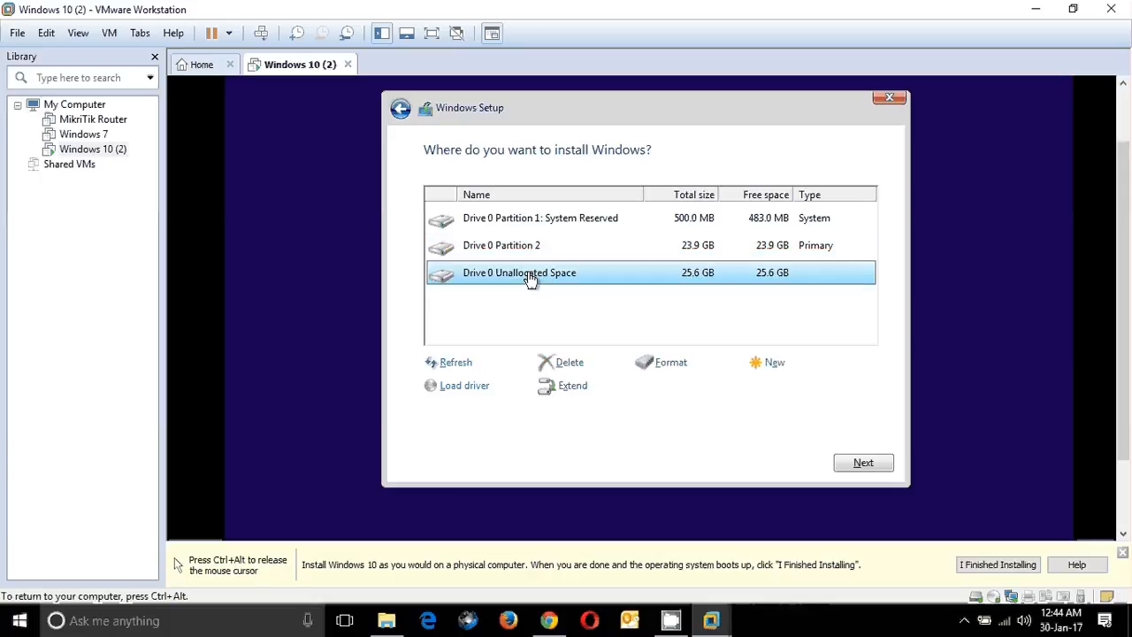
pyautogui.click(775, 369)
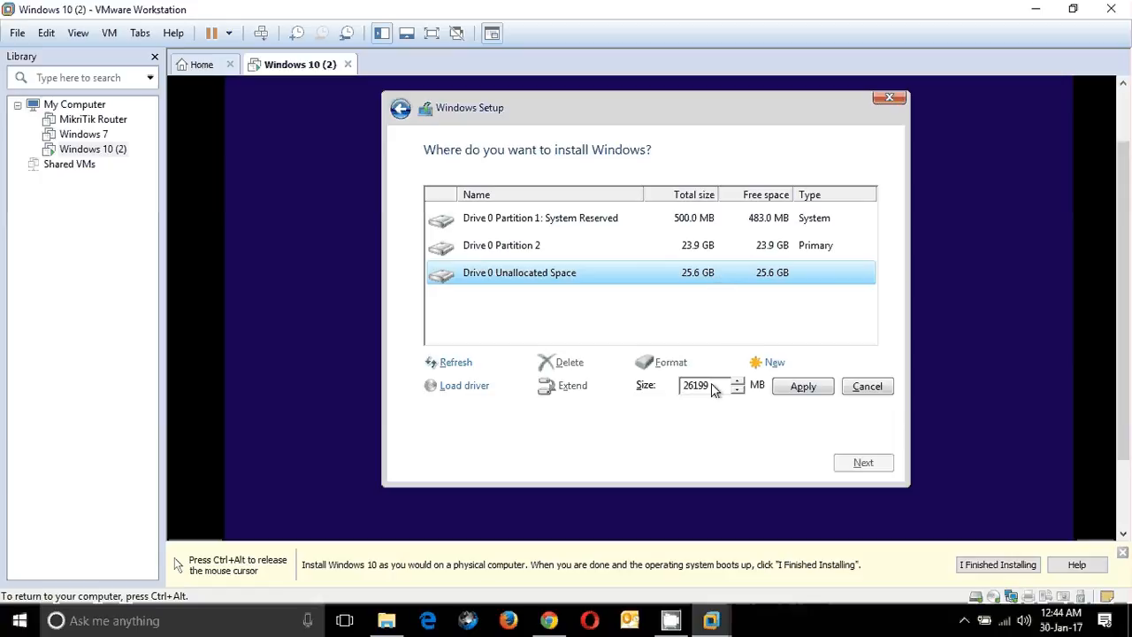
pyautogui.click(786, 387)
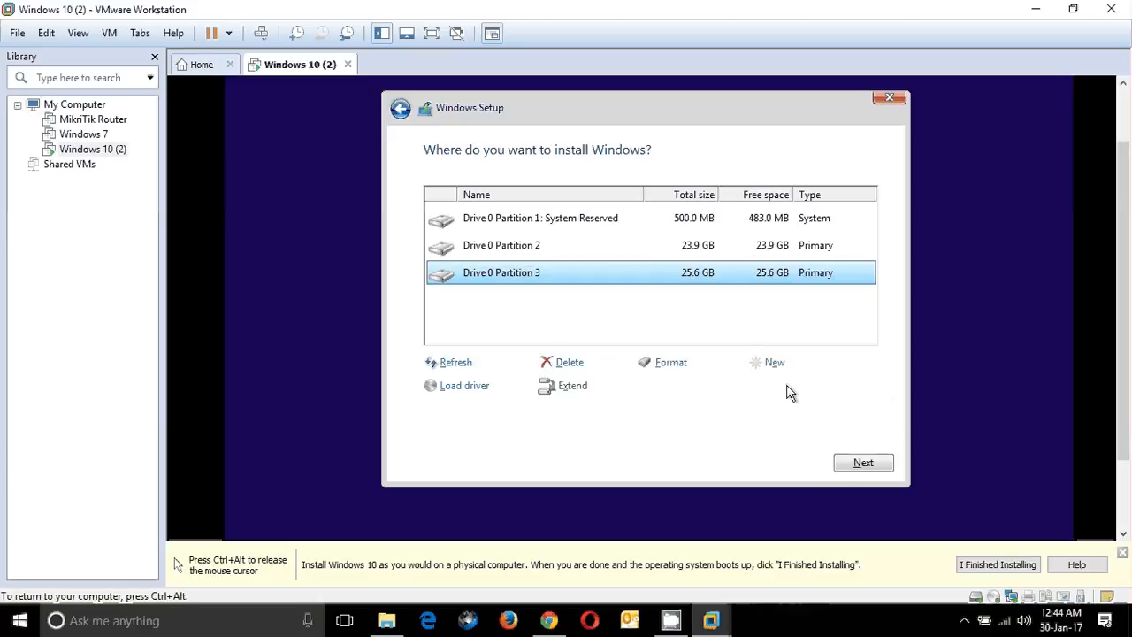
# Format Drive 0 Partition 2 and start installing Windows on it
pyautogui.click(512, 252)
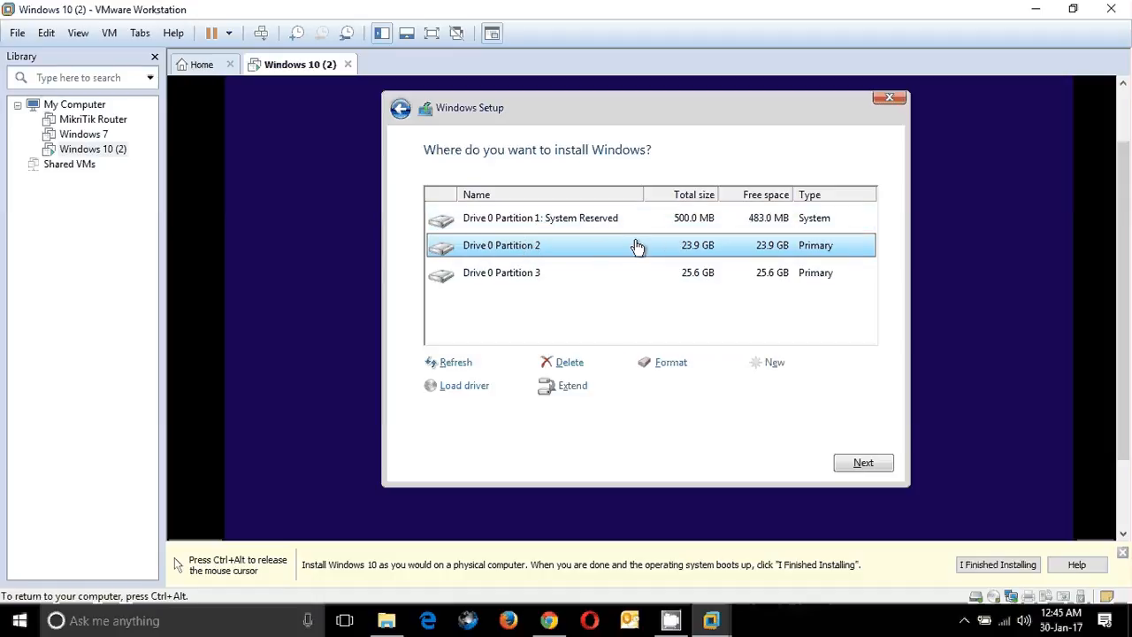
pyautogui.click(672, 366)
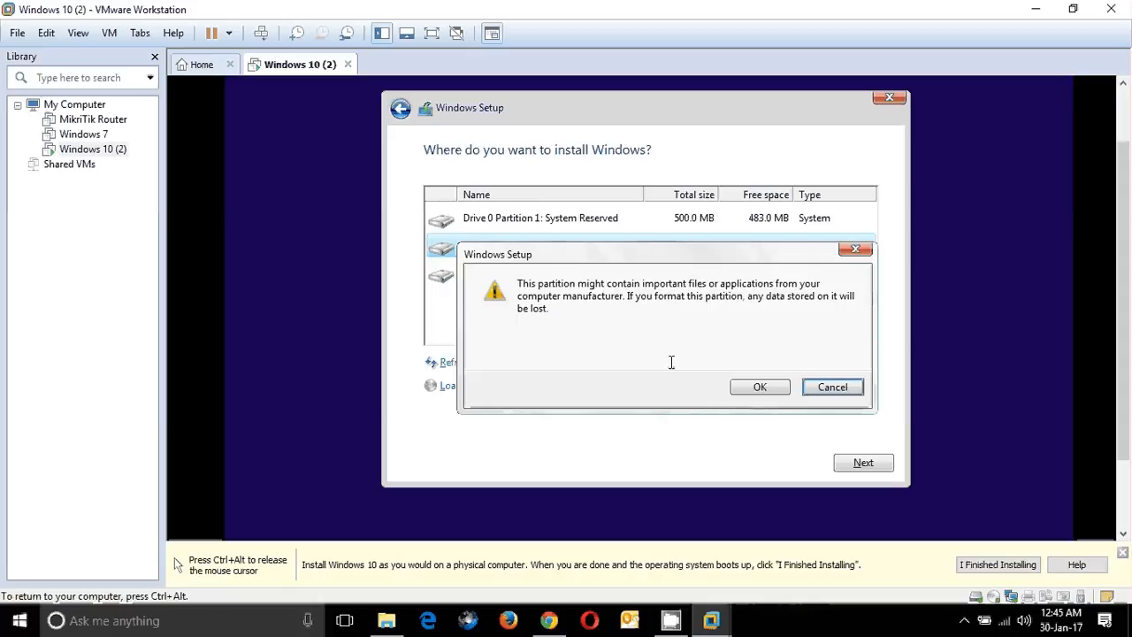
pyautogui.click(738, 391)
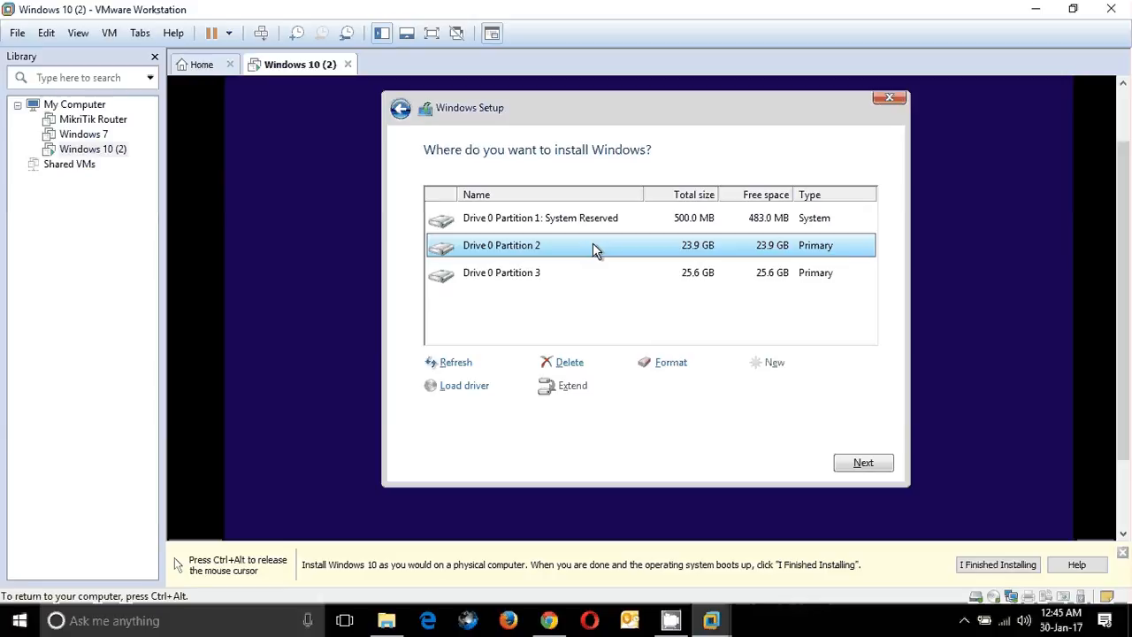
pyautogui.click(669, 362)
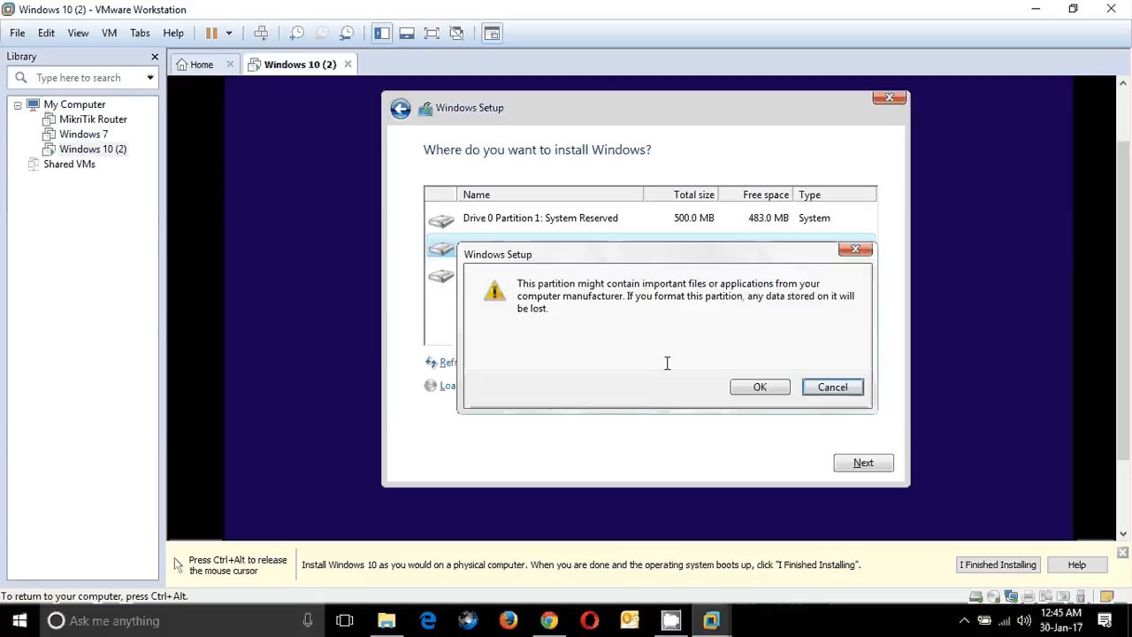
pyautogui.click(749, 387)
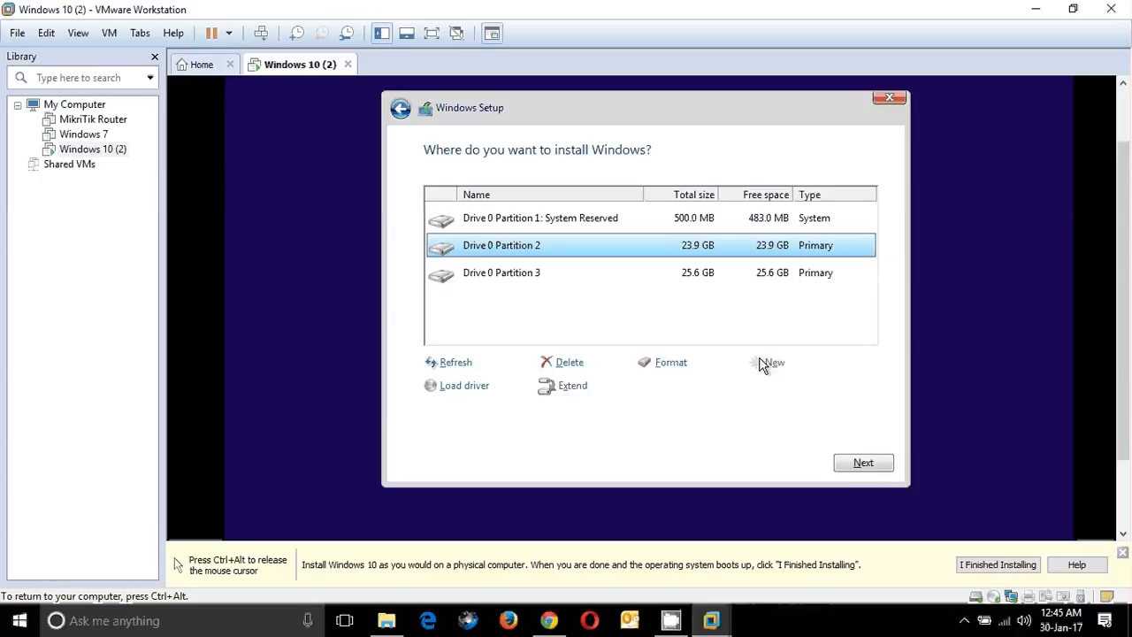
pyautogui.click(851, 466)
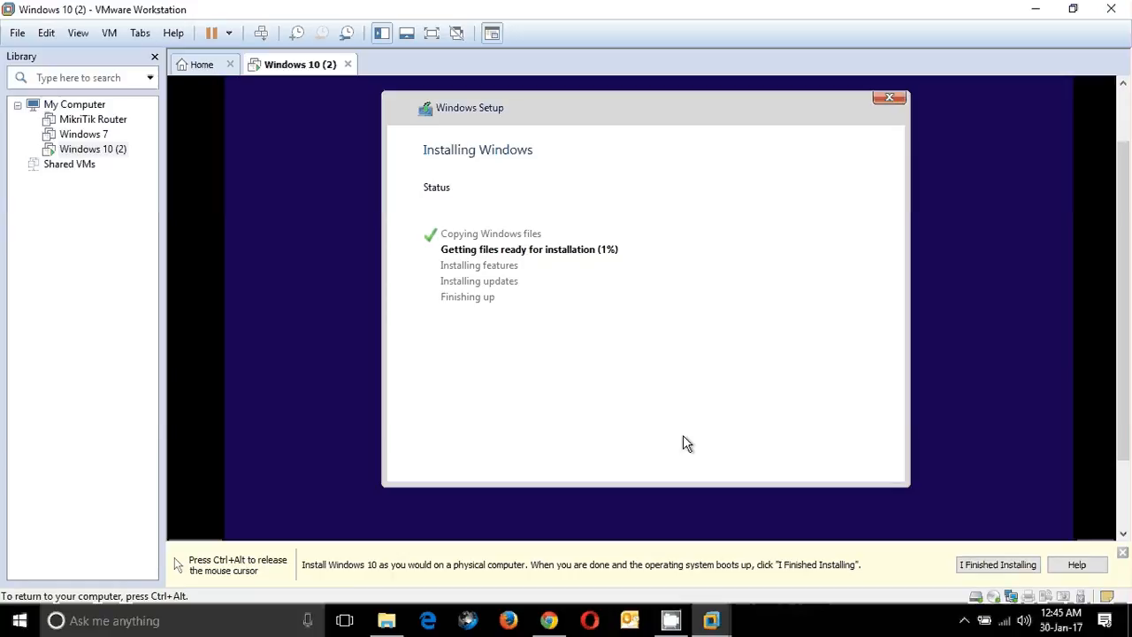
pyautogui.hotkey('ctrl', 'alt')
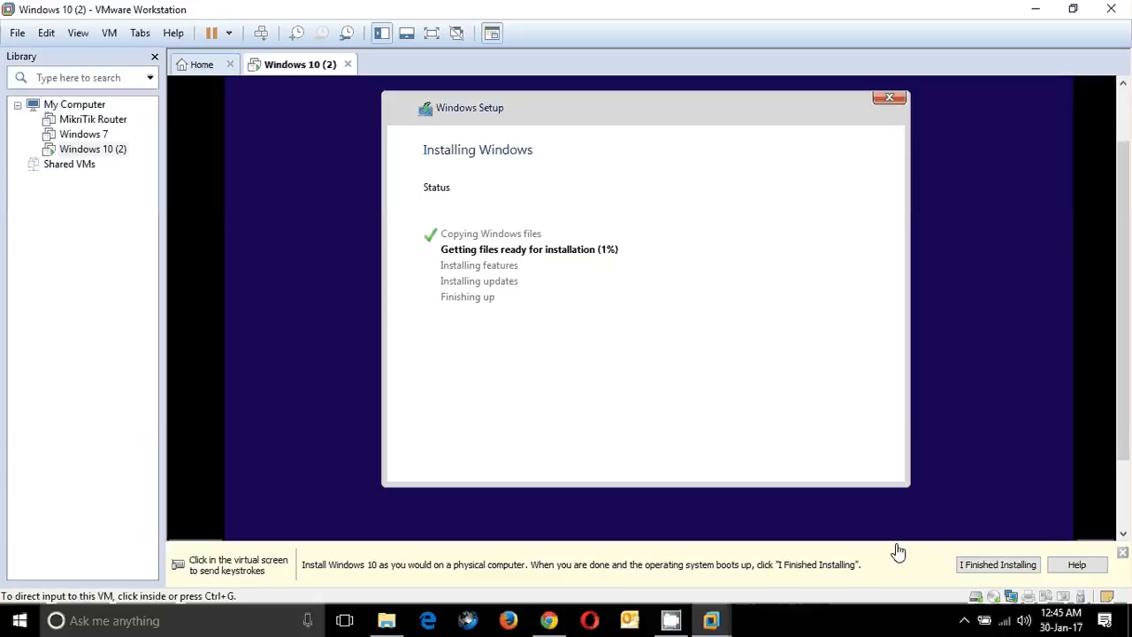
pyautogui.click(966, 623)
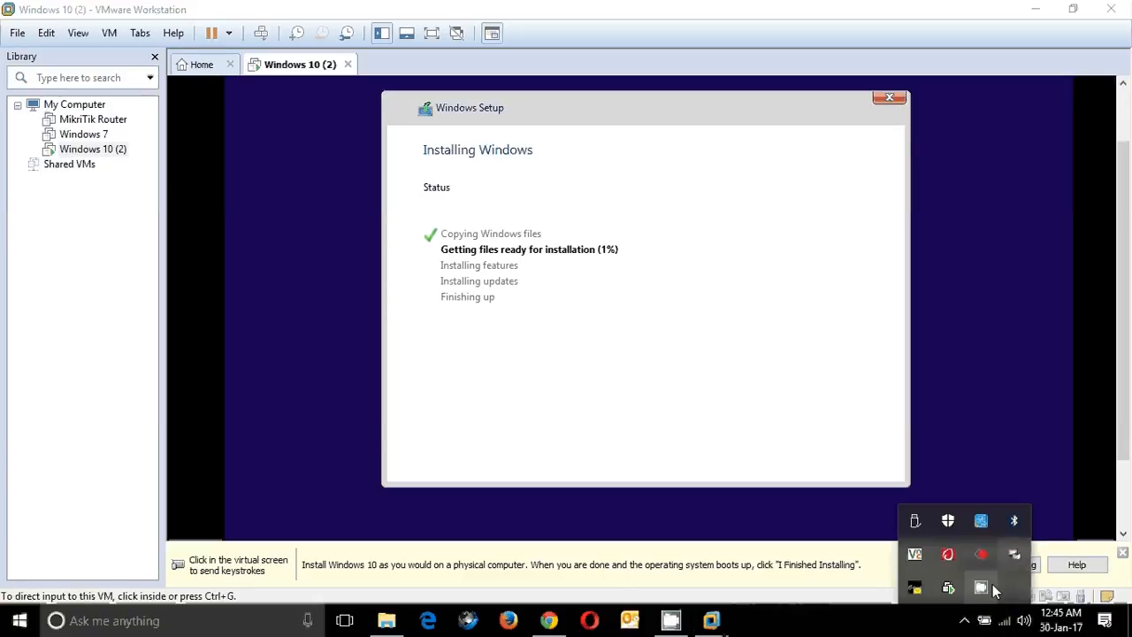
pyautogui.click(980, 587)
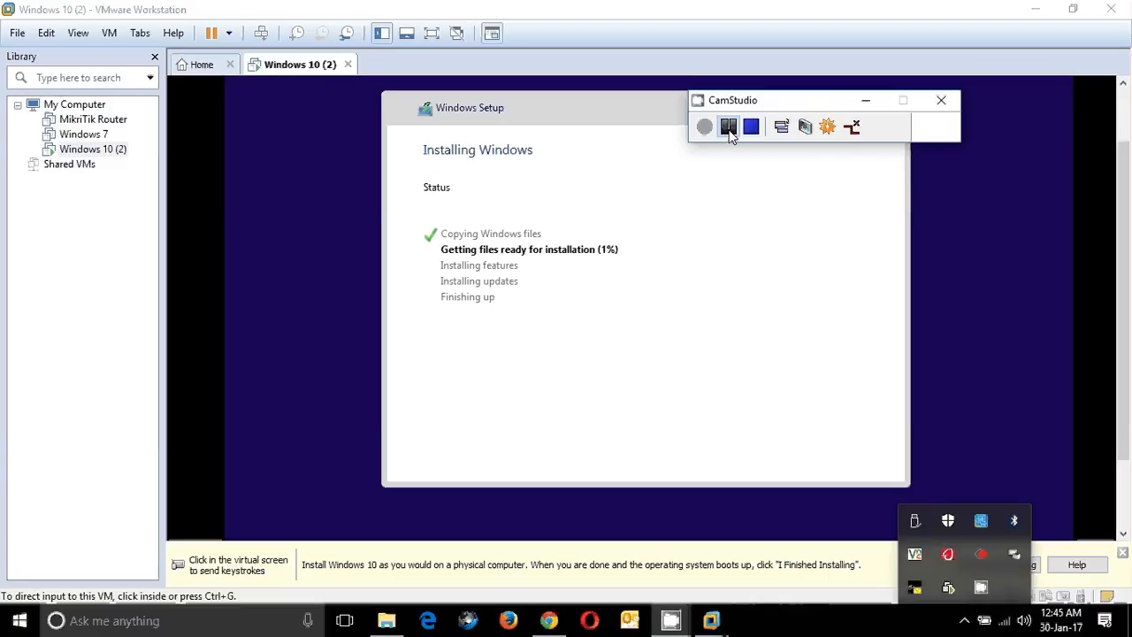
pyautogui.click(855, 93)
pyautogui.click(872, 100)
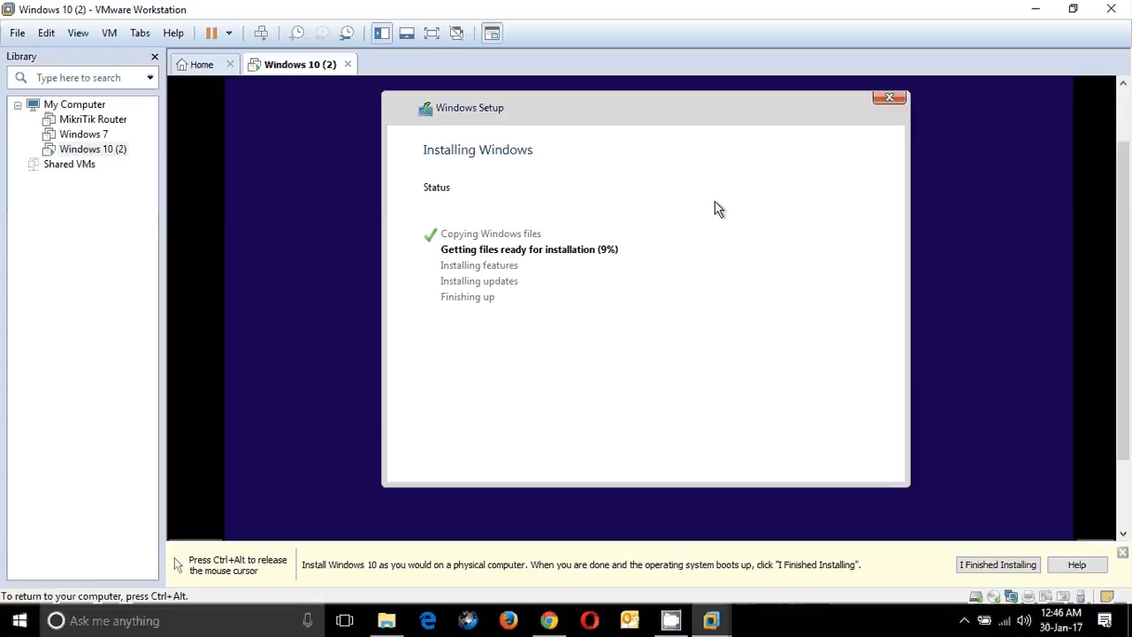
pyautogui.click(964, 620)
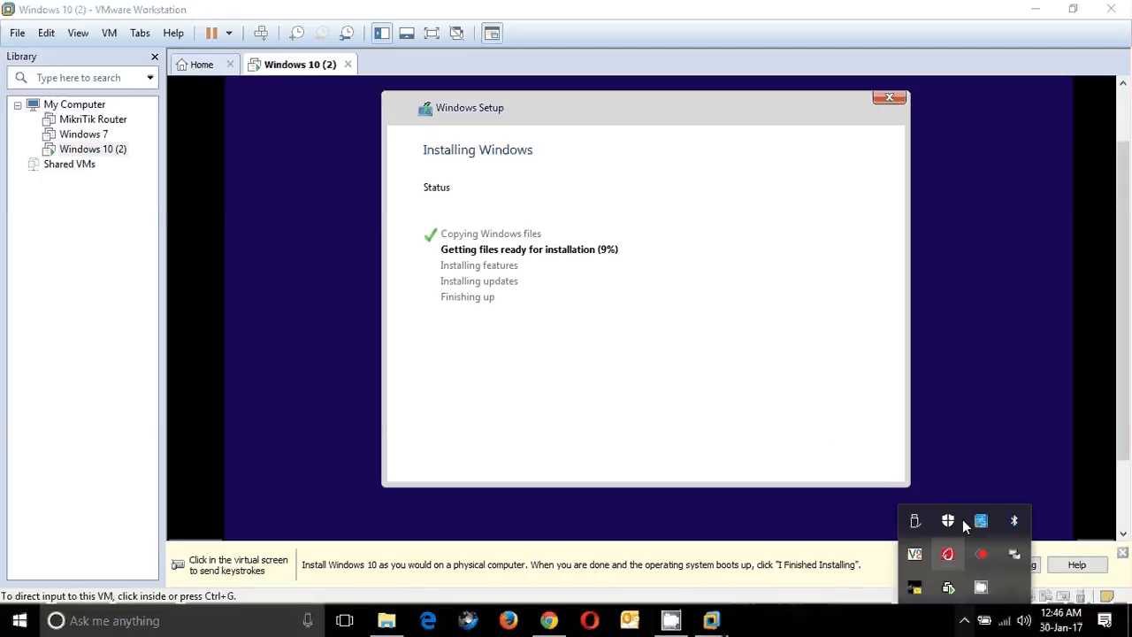
pyautogui.click(1014, 554)
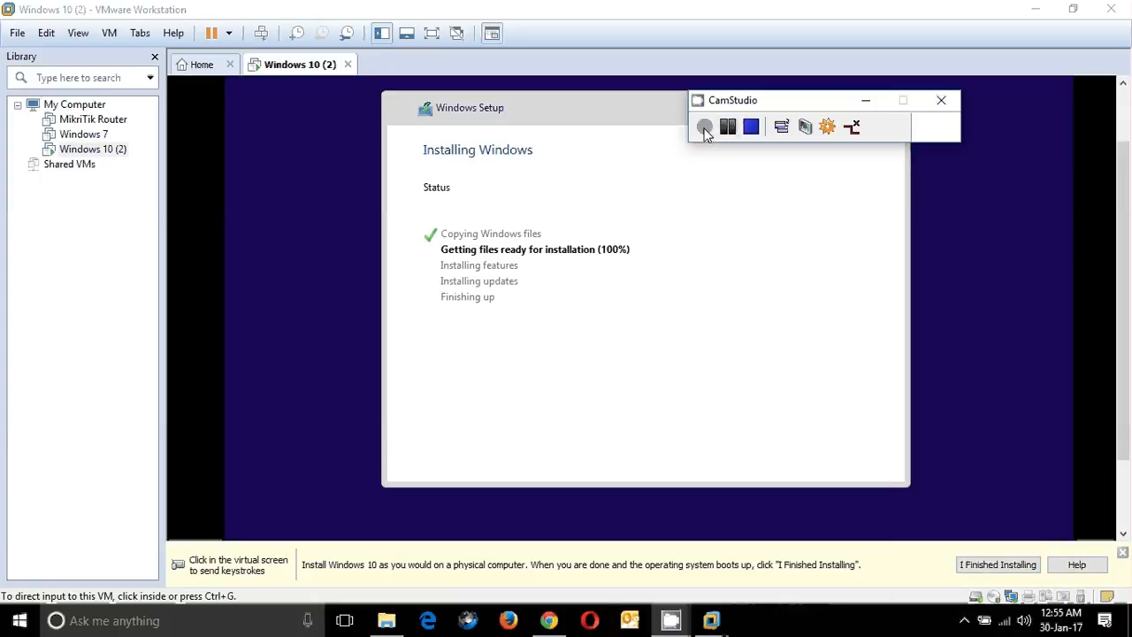
pyautogui.click(875, 103)
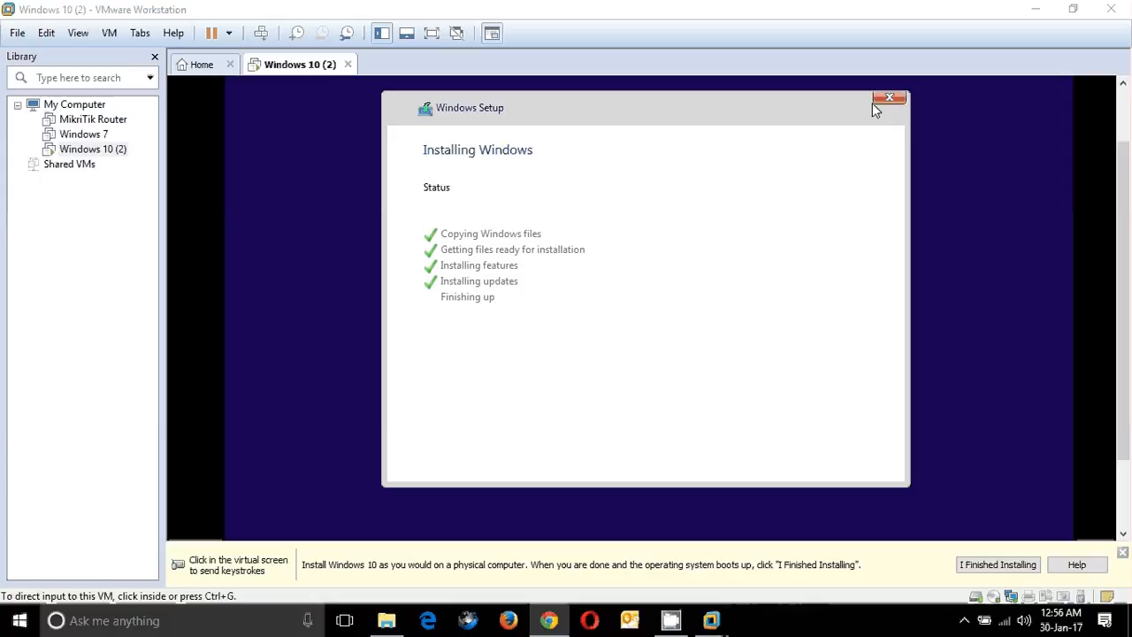
pyautogui.click(804, 225)
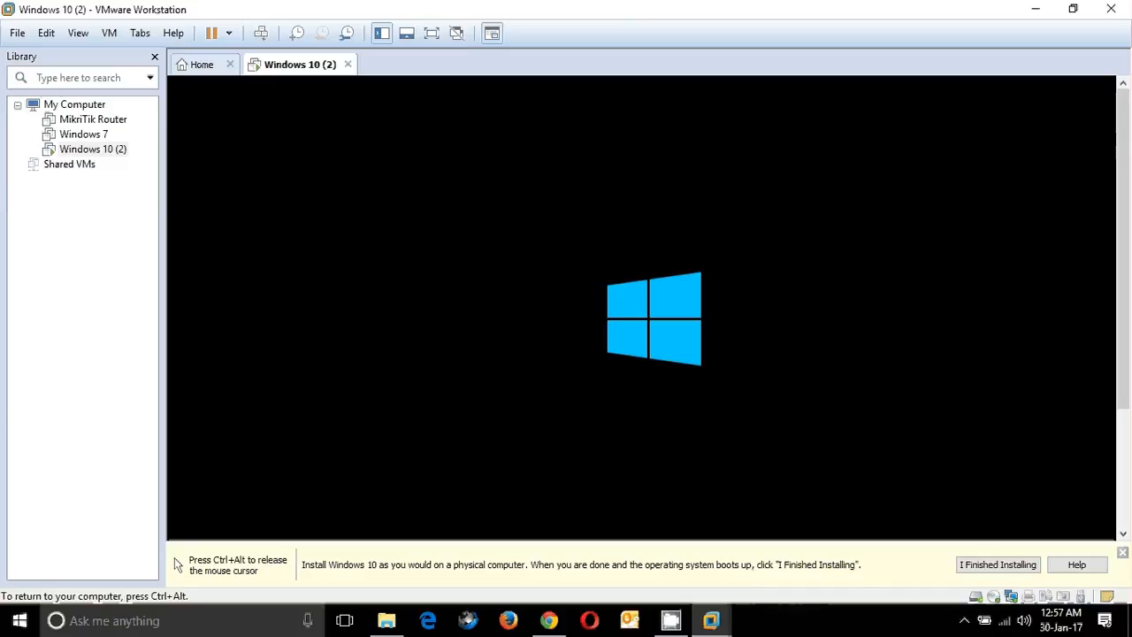
pyautogui.hotkey('ctrl', 'alt')
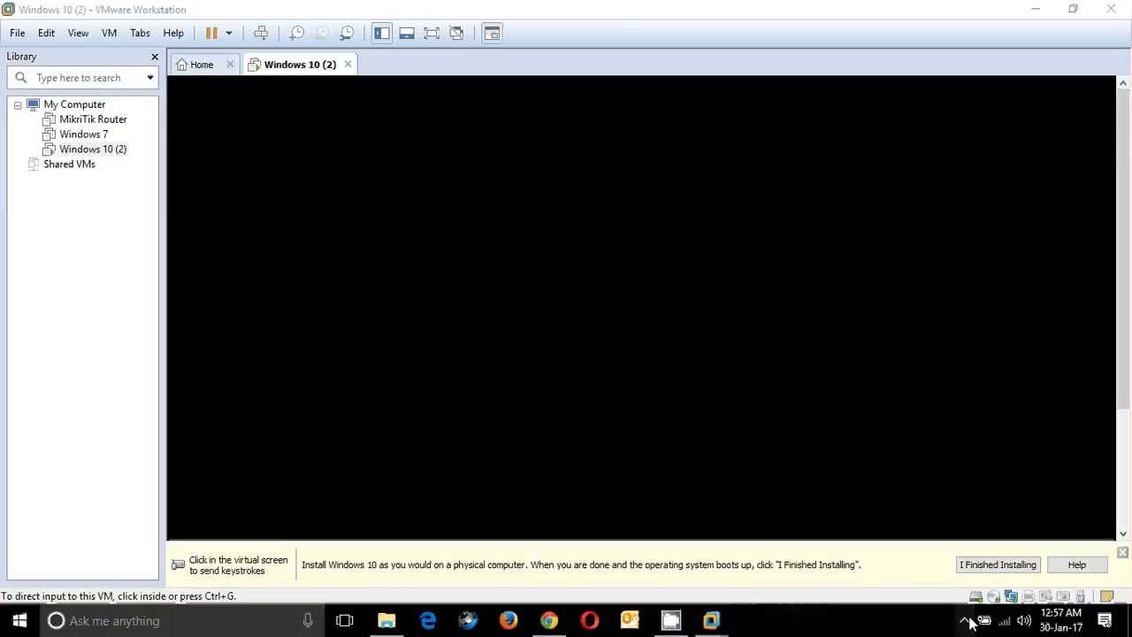
pyautogui.click(966, 620)
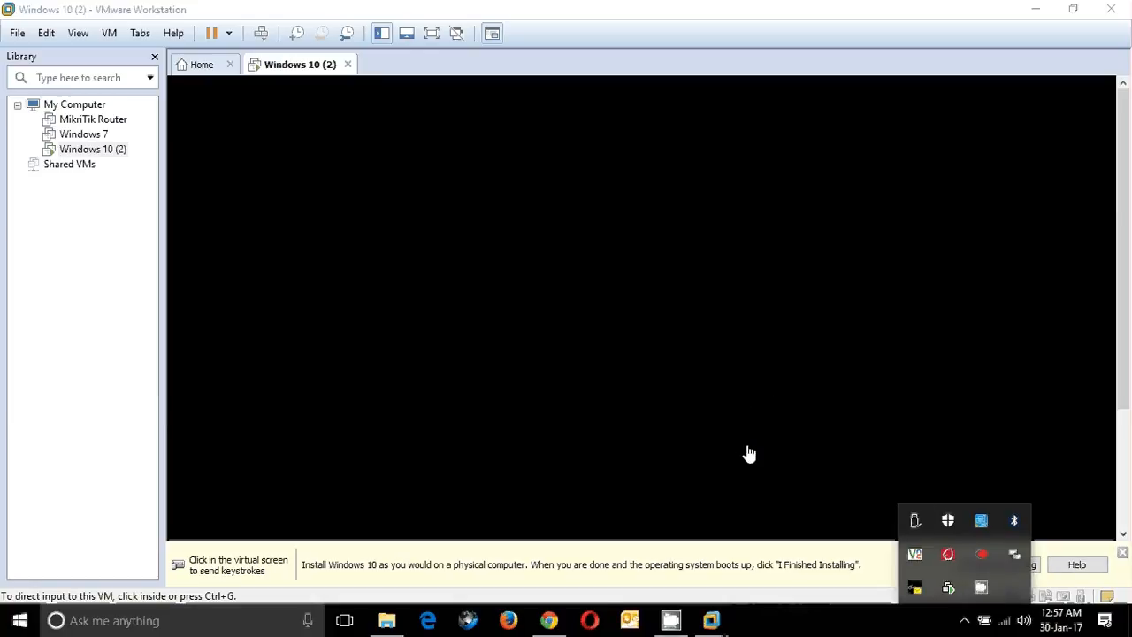
pyautogui.click(980, 588)
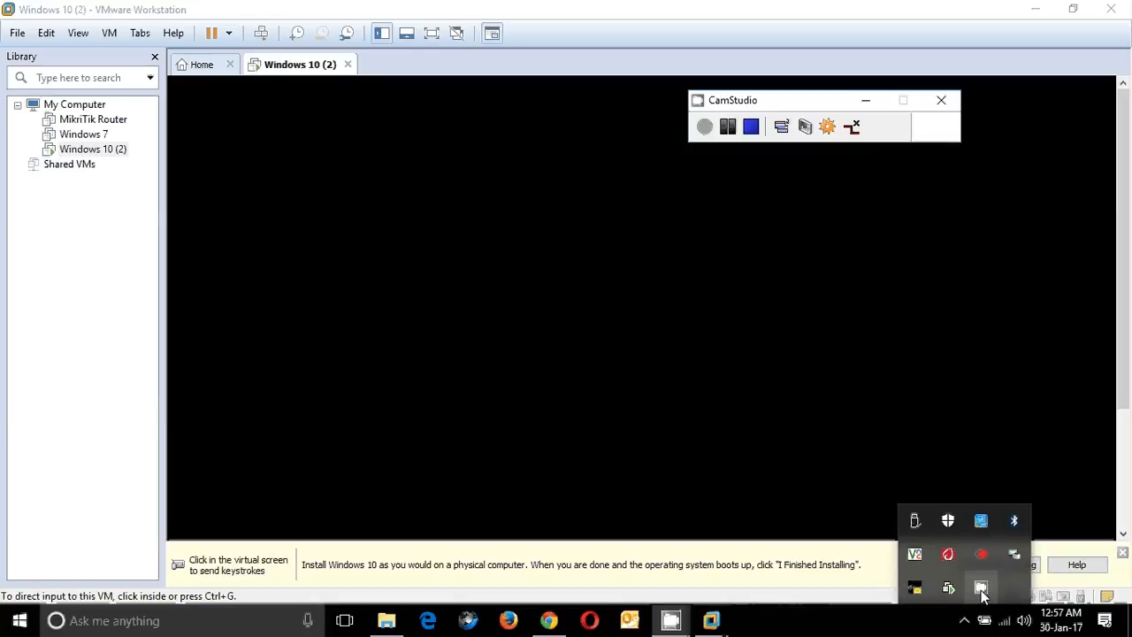
pyautogui.click(726, 128)
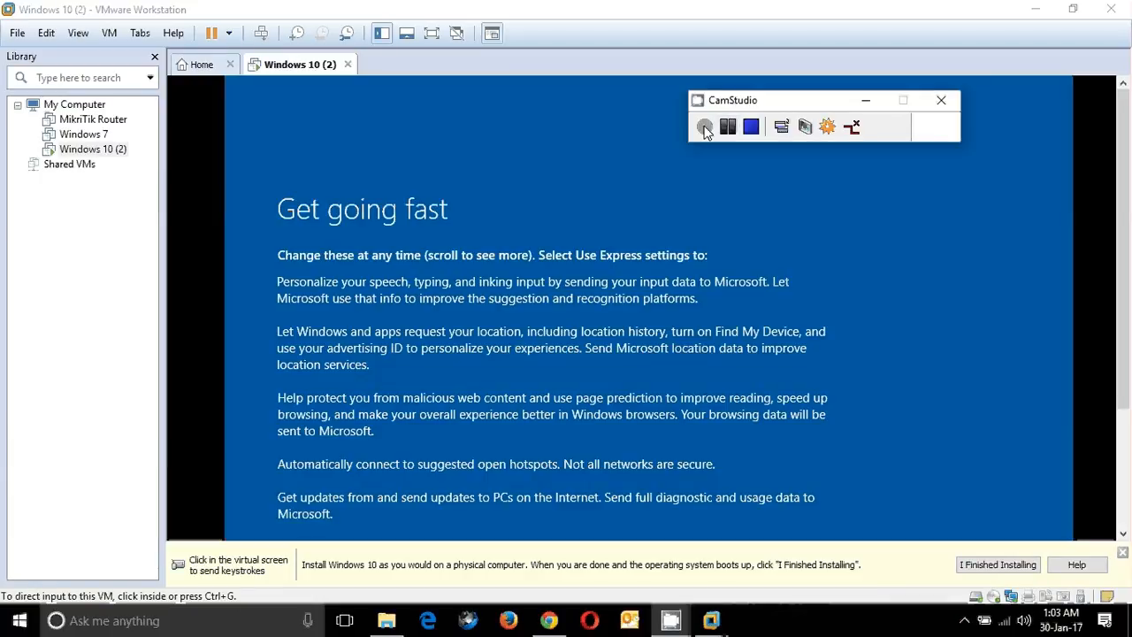
pyautogui.click(866, 100)
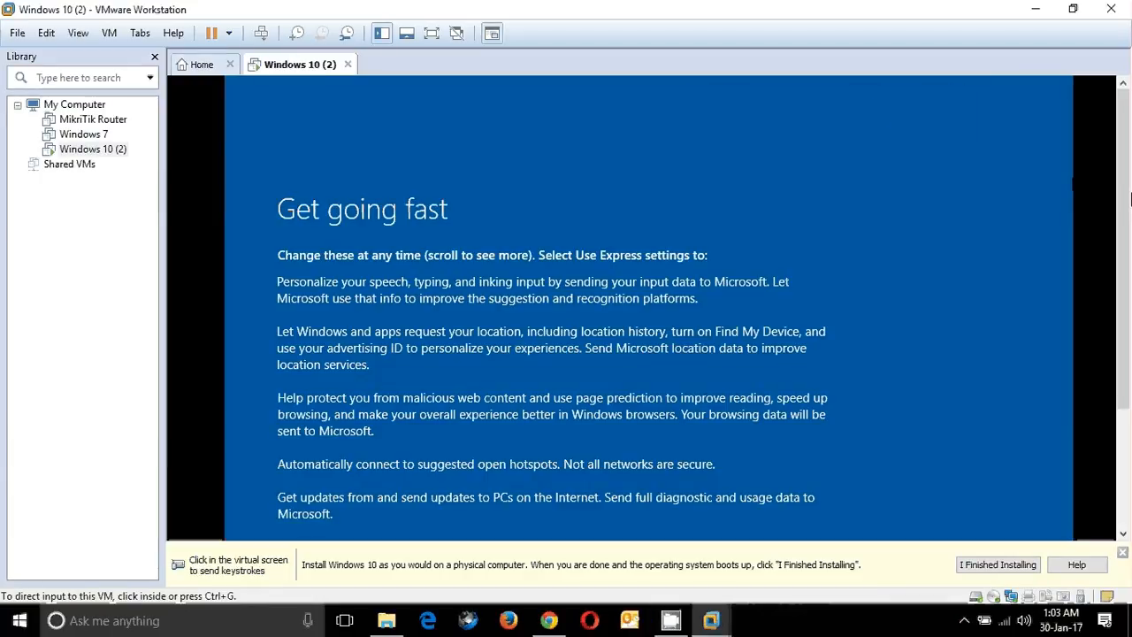
# Review the Get going fast page and continue the Windows setup with the Express settings
pyautogui.moveTo(1129, 199); pyautogui.dragTo(1124, 284)
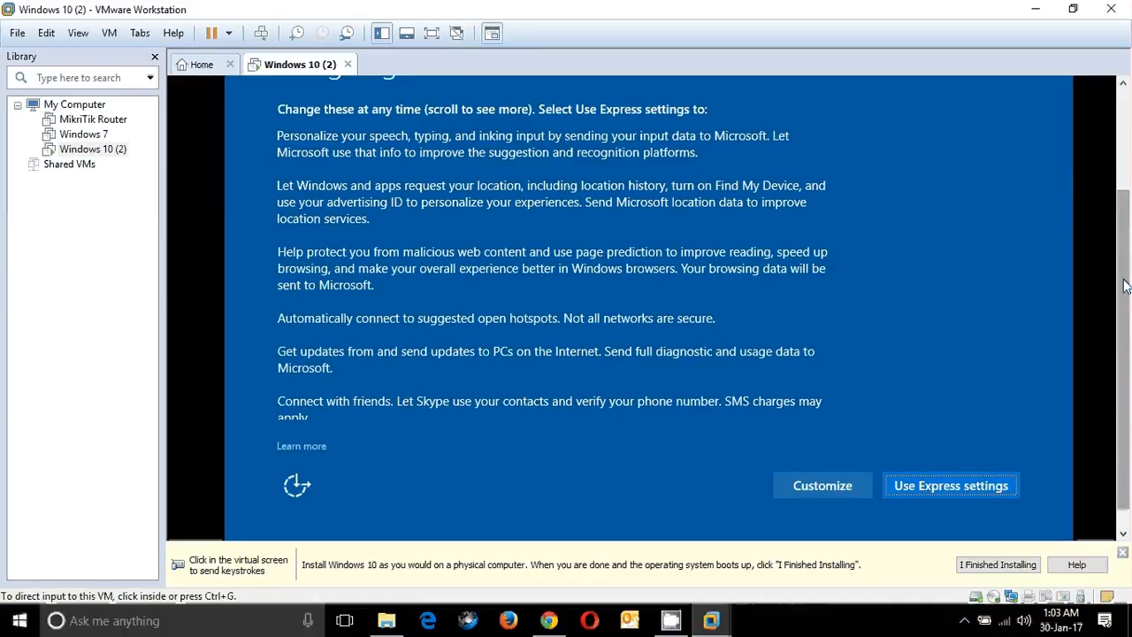
pyautogui.moveTo(1125, 284); pyautogui.dragTo(1124, 196)
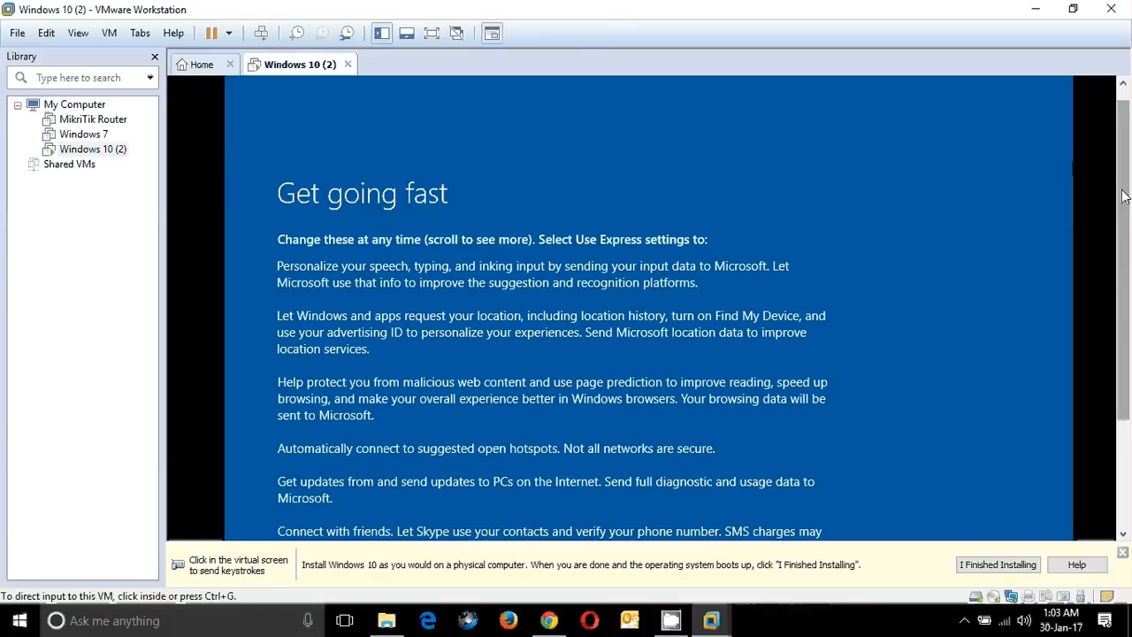
pyautogui.moveTo(1125, 196); pyautogui.dragTo(1125, 323)
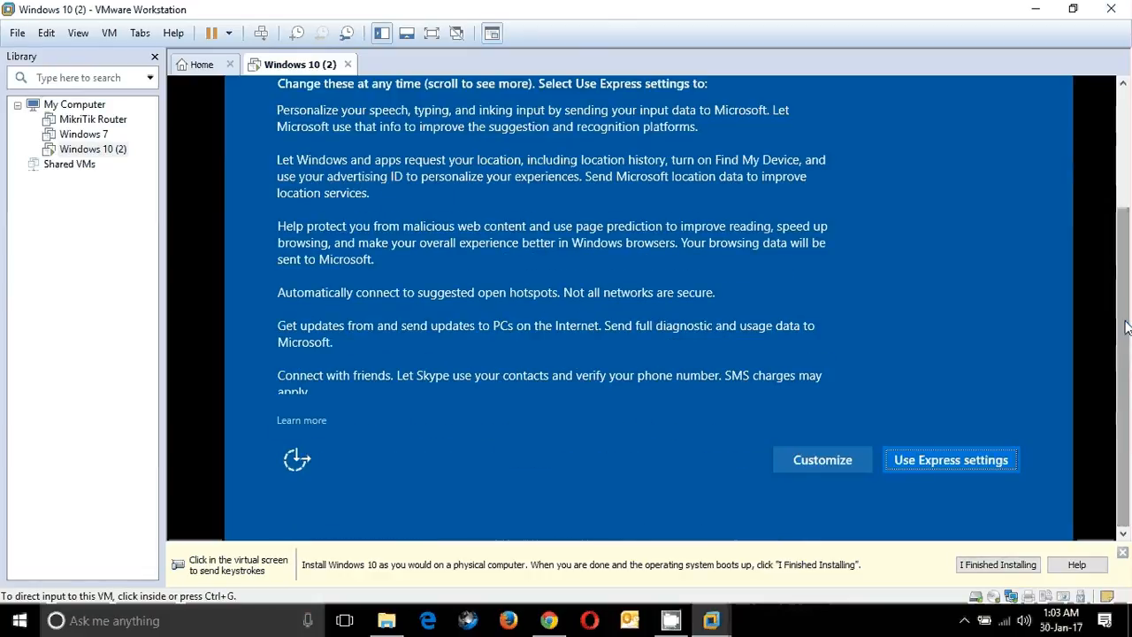
pyautogui.click(939, 379)
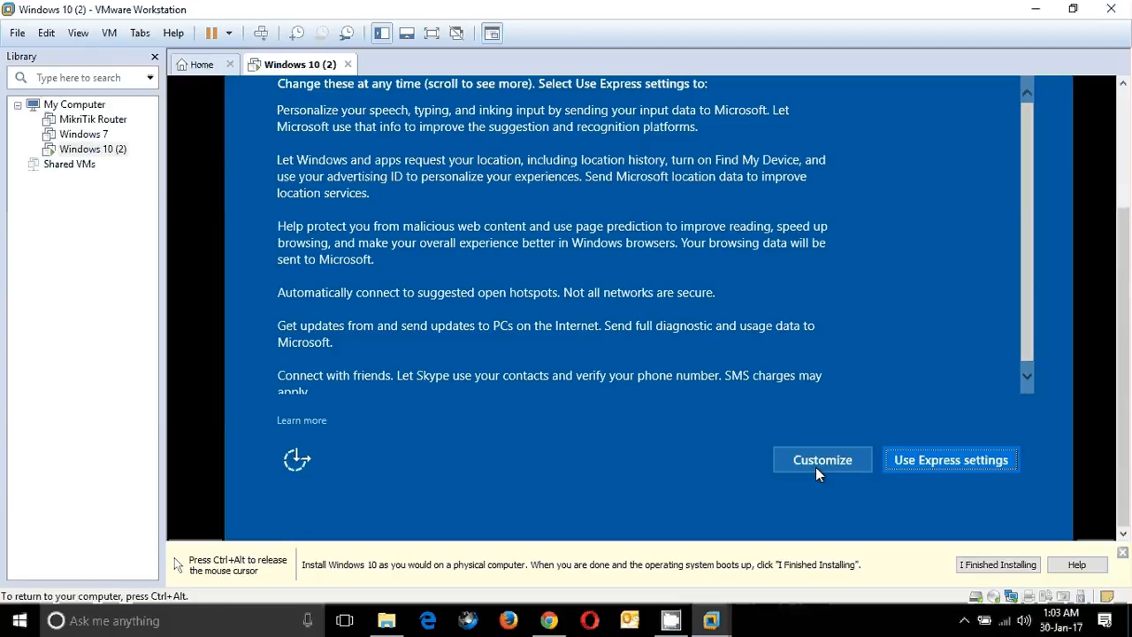
pyautogui.click(934, 458)
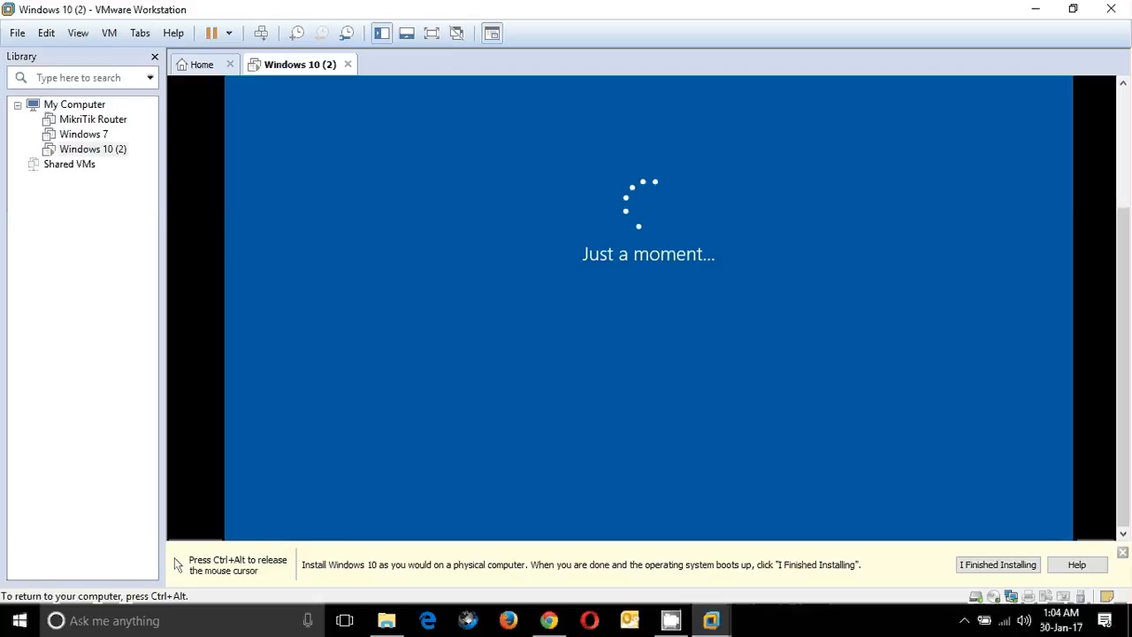
pyautogui.hotkey('ctrl', 'alt')
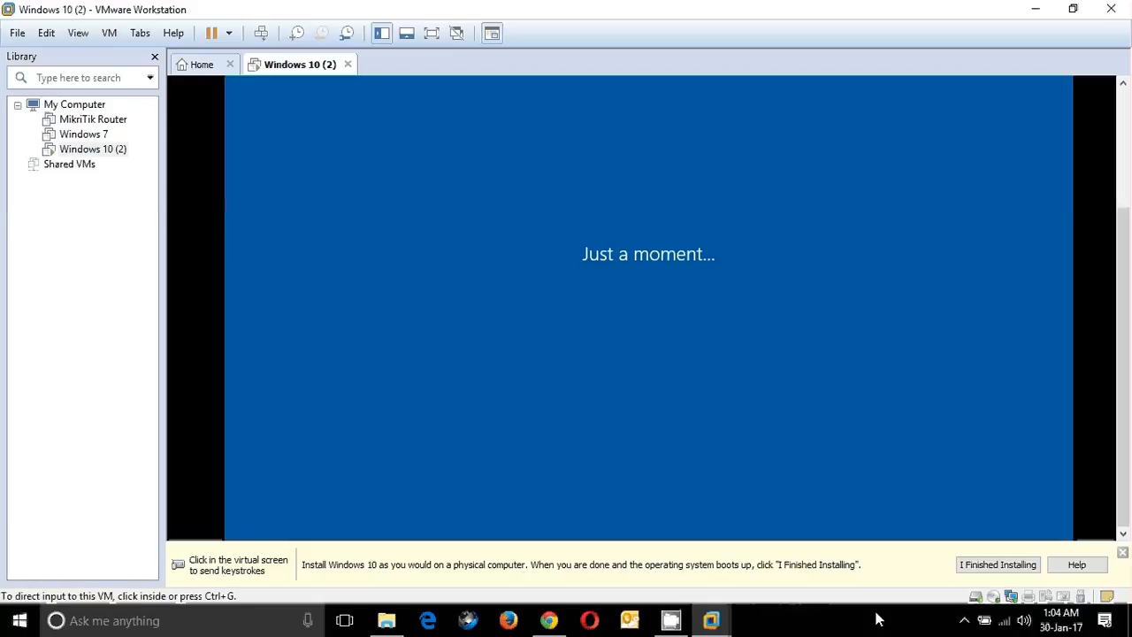
pyautogui.click(963, 620)
pyautogui.click(981, 588)
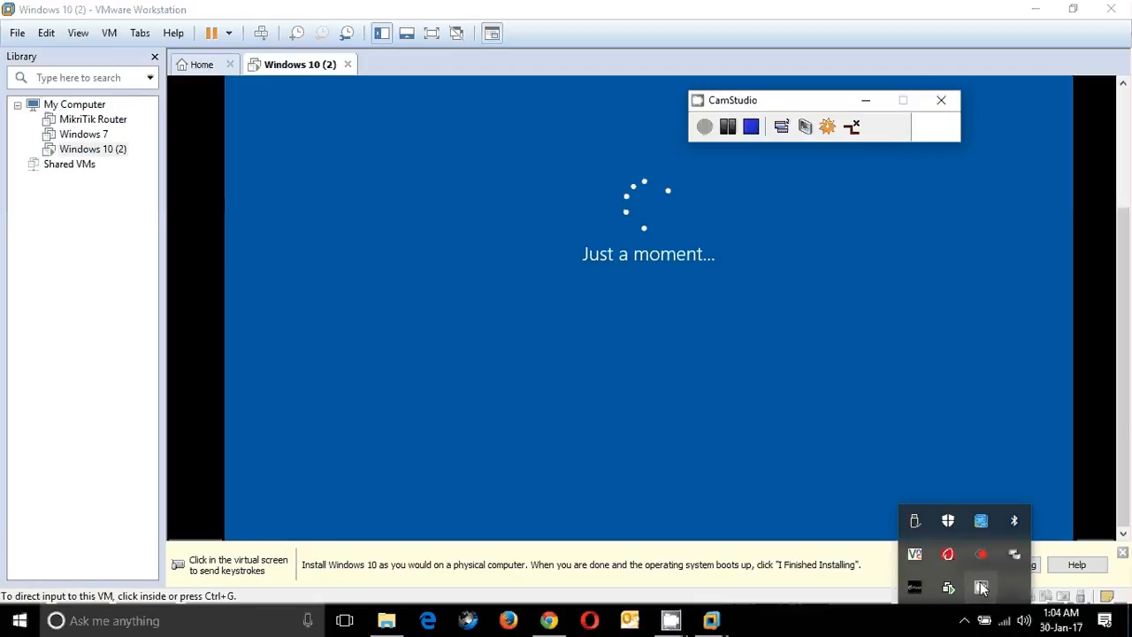
pyautogui.click(704, 128)
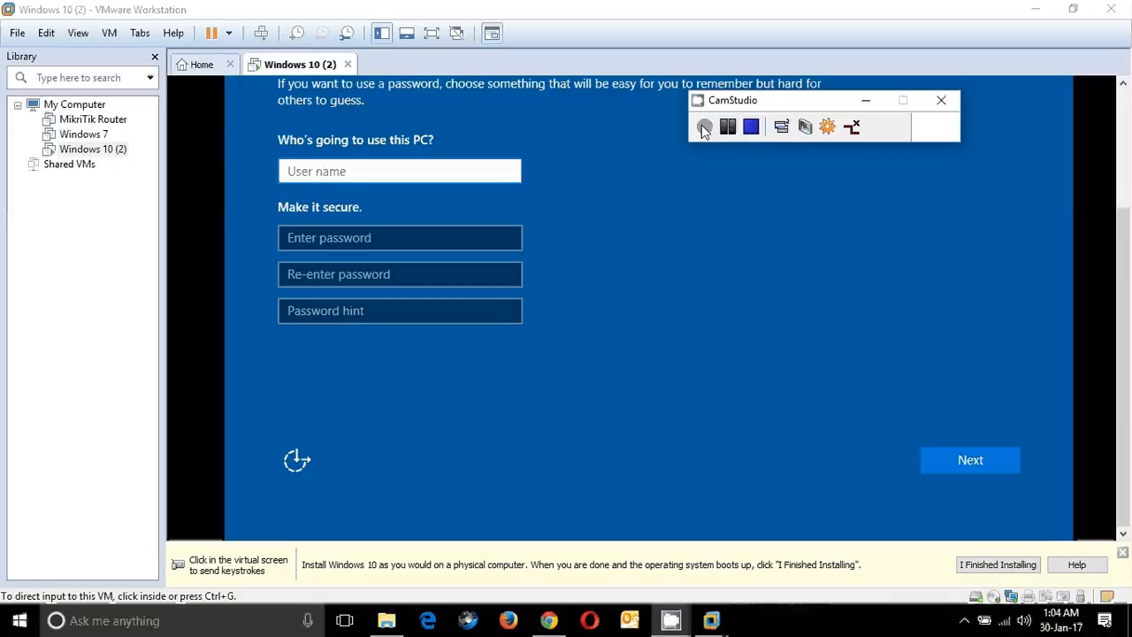
pyautogui.click(862, 102)
pyautogui.click(857, 109)
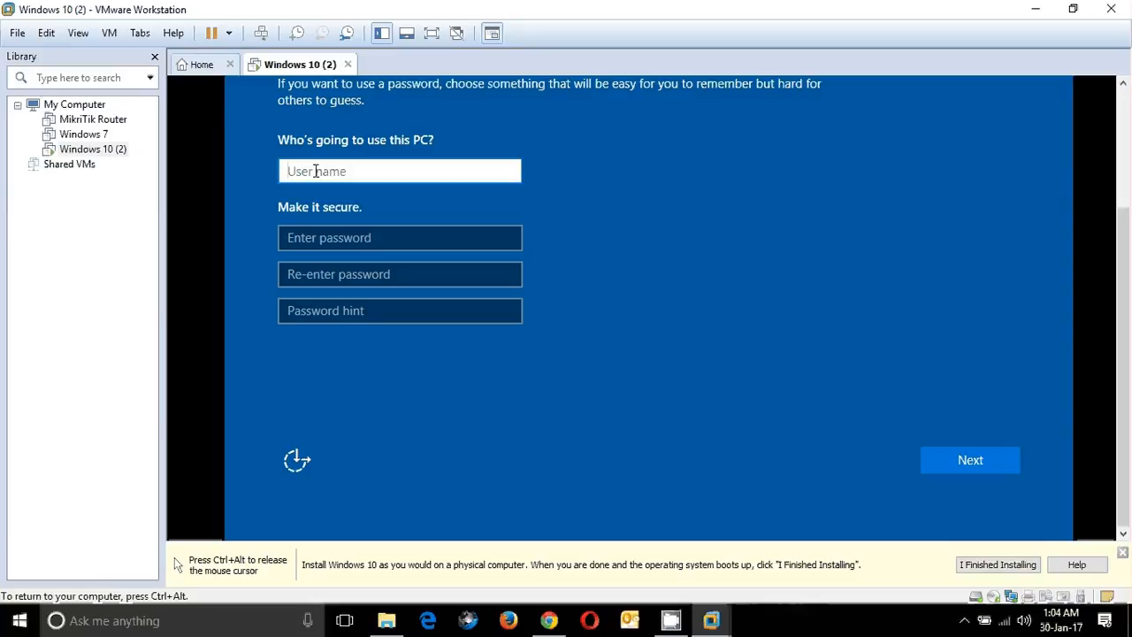
# Create the PC's user account with the user's name and no password, and decline Cortana with Not now
pyautogui.write('Shimul')
pyautogui.click(958, 458)
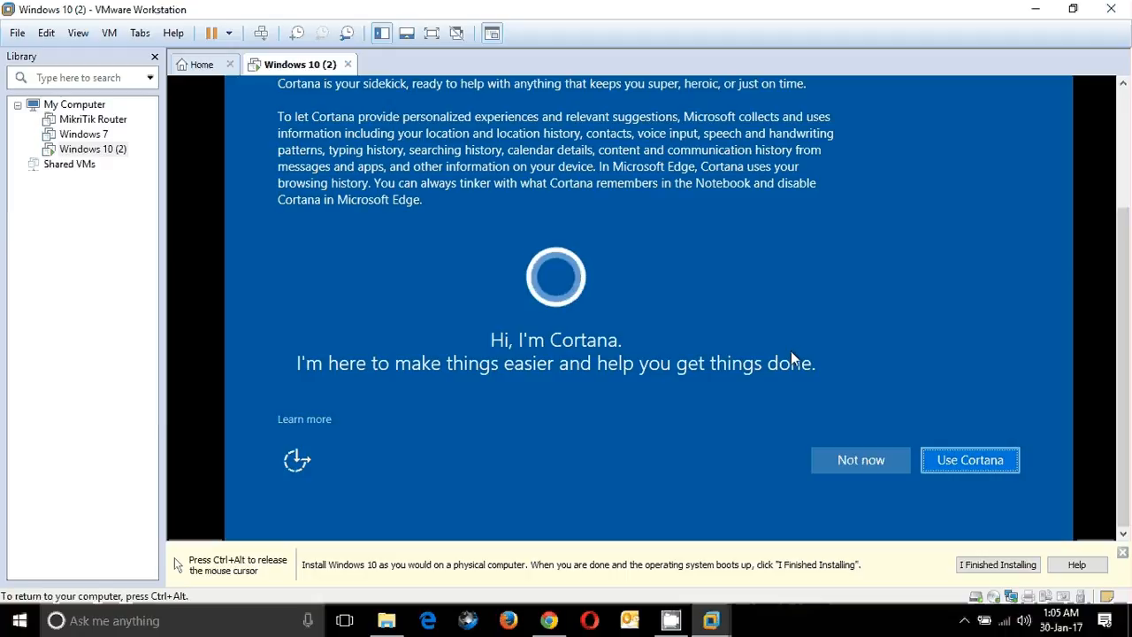
pyautogui.click(851, 461)
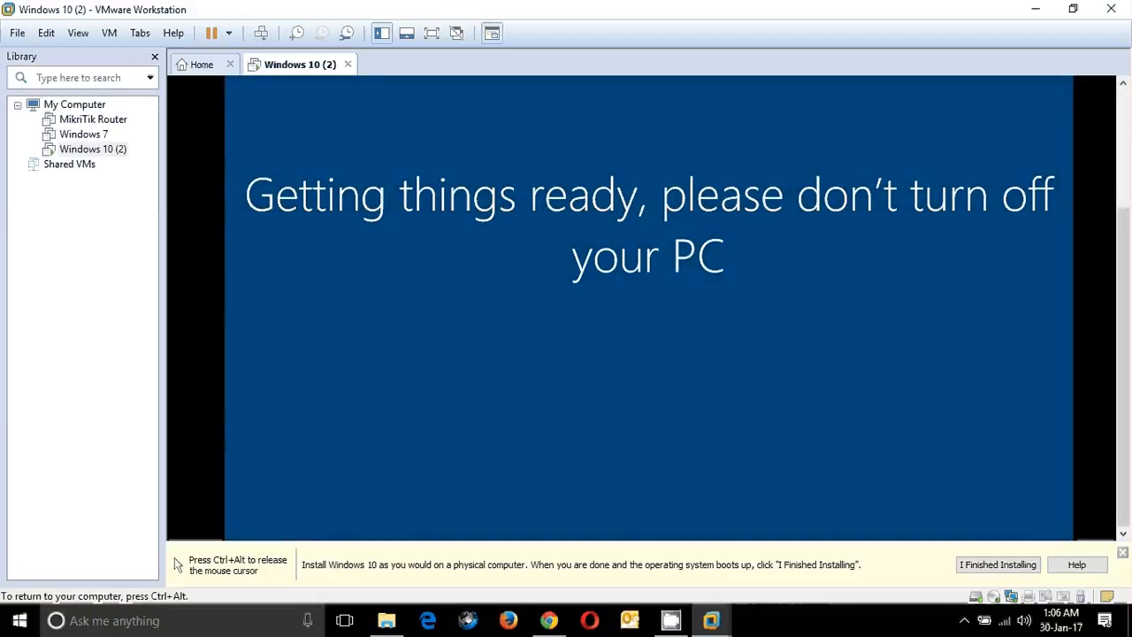
pyautogui.hotkey('ctrl', 'alt')
pyautogui.click(963, 619)
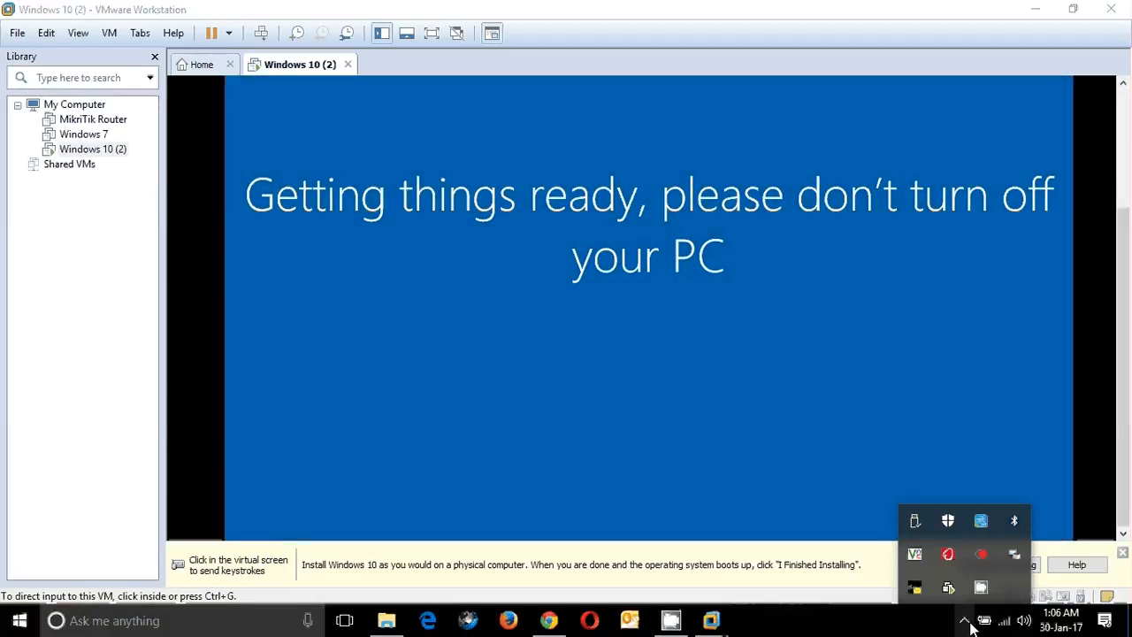
pyautogui.click(981, 587)
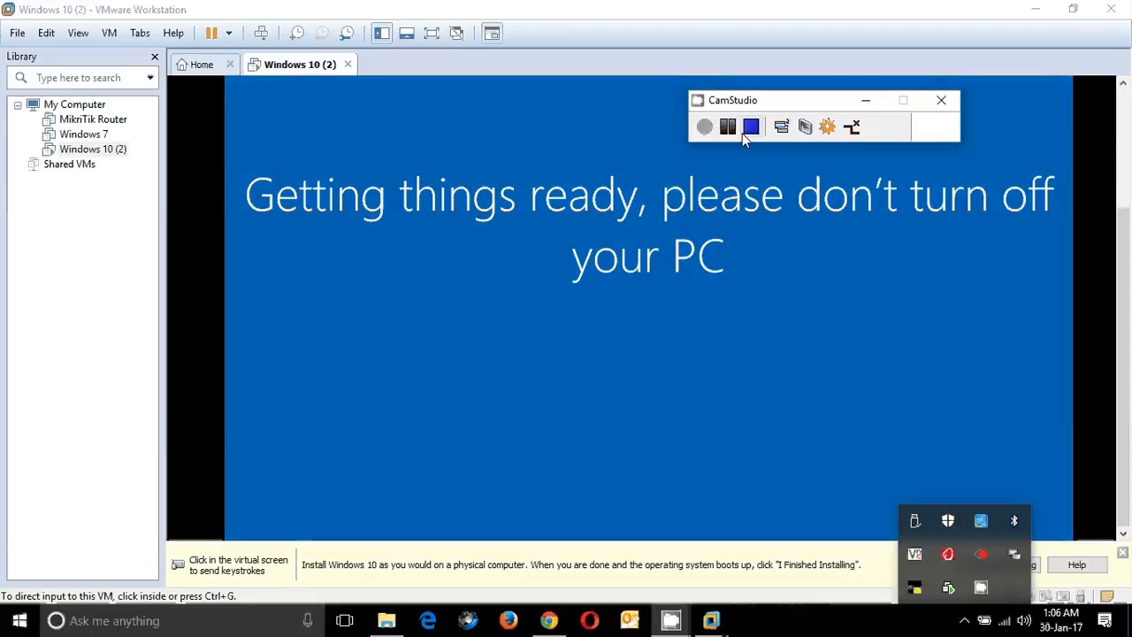
pyautogui.click(705, 129)
pyautogui.click(871, 99)
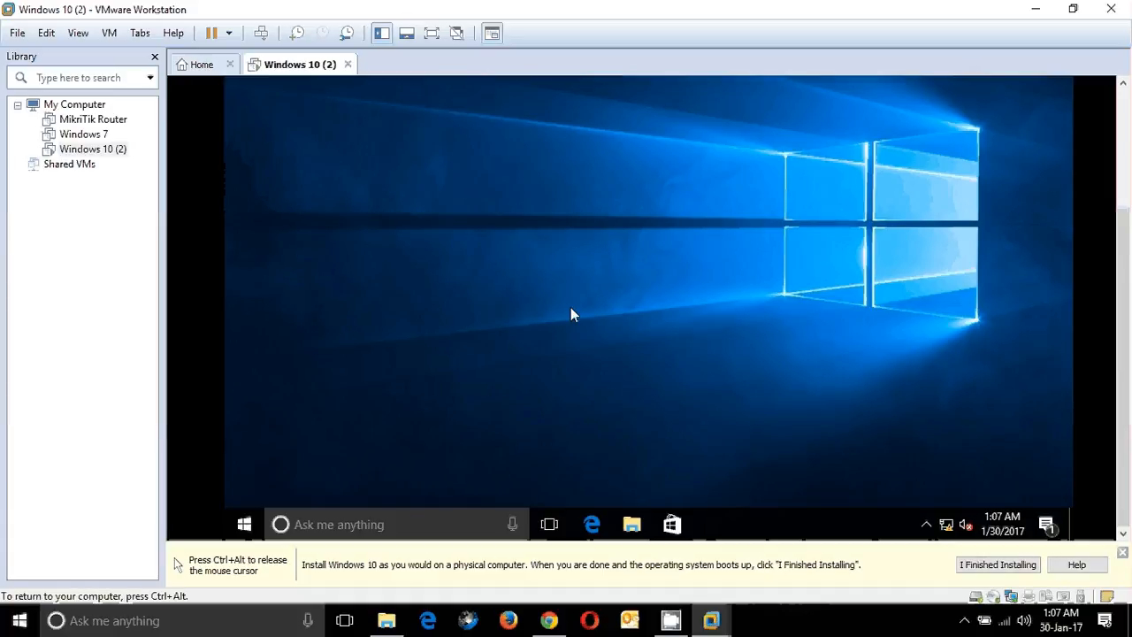
# Refresh the virtual machine's Windows 10 desktop twice
pyautogui.rightClick(626, 212)
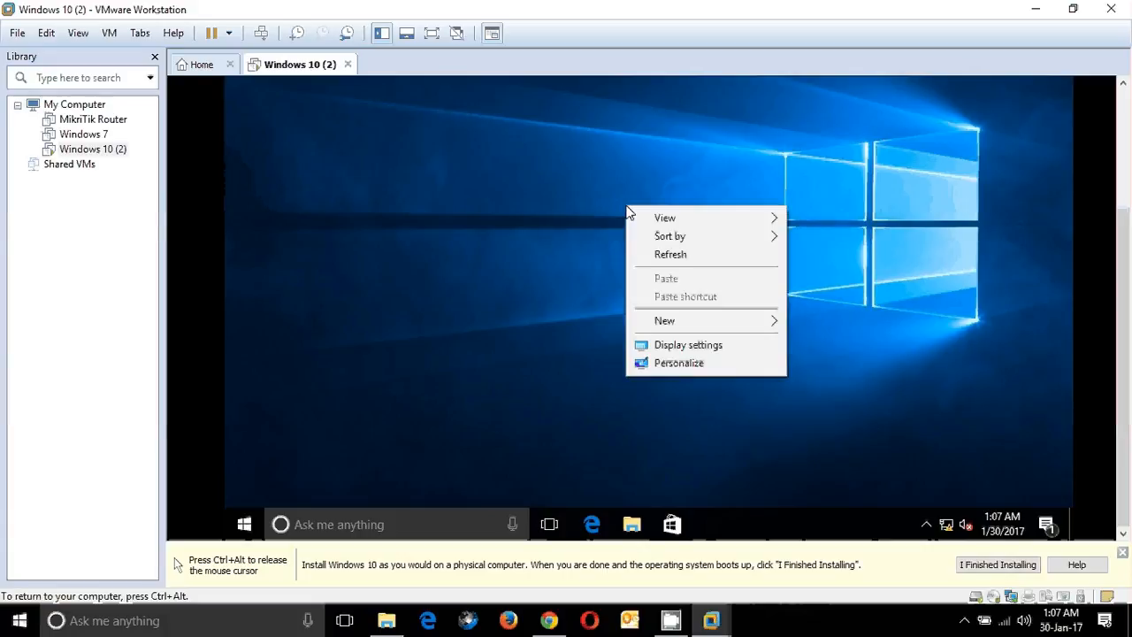
pyautogui.click(669, 255)
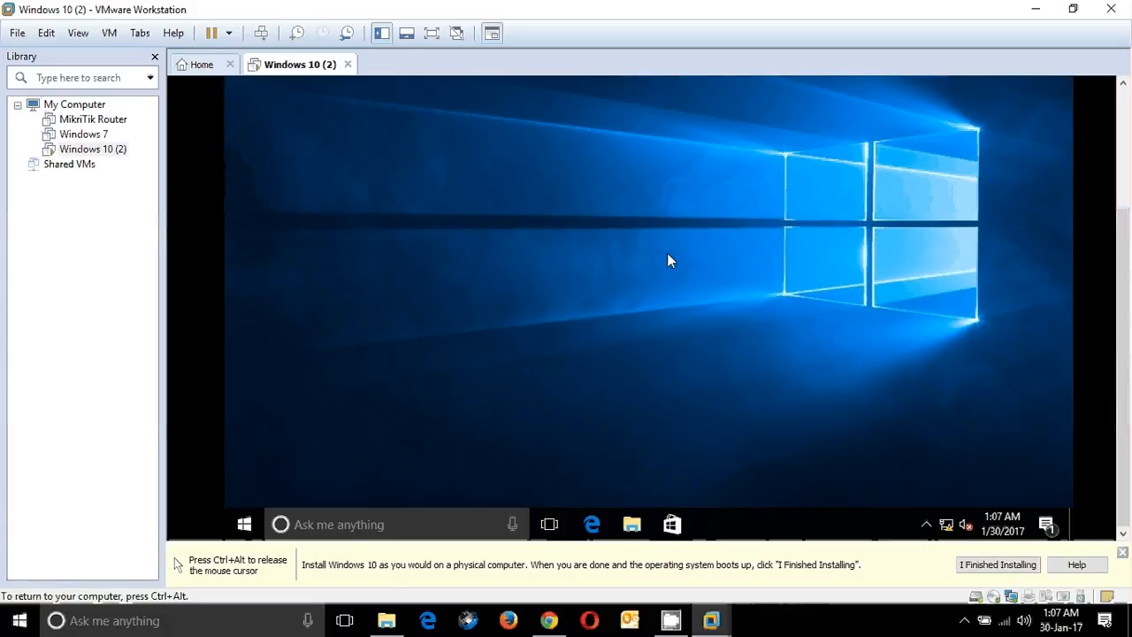
pyautogui.rightClick(583, 144)
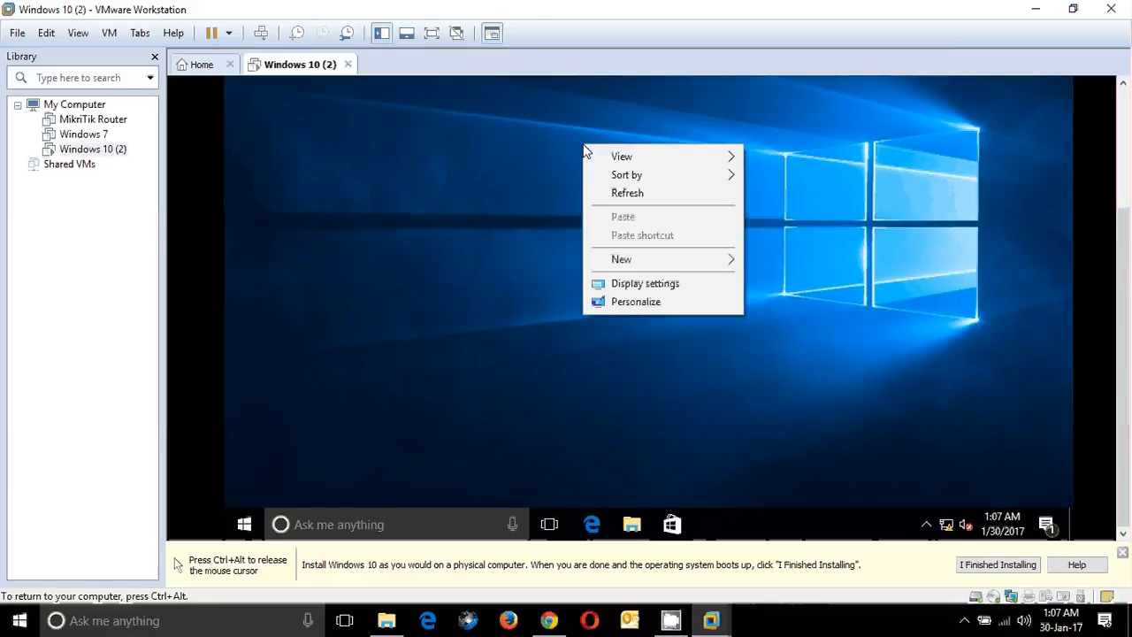
pyautogui.click(621, 196)
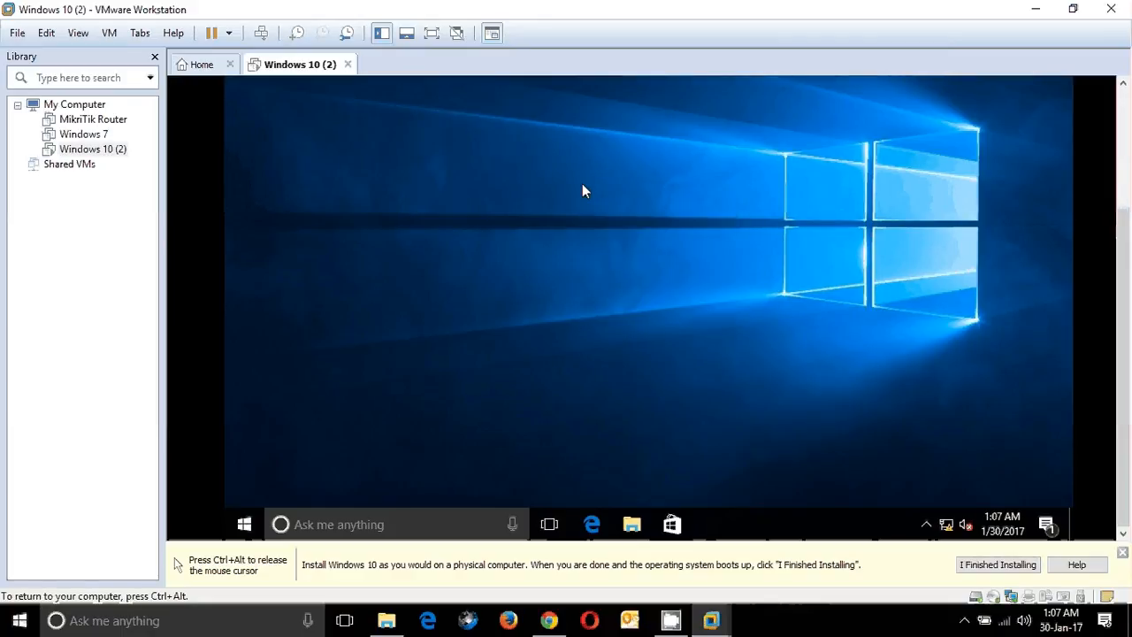
# Open the desktop icon settings from the Themes page of the virtual machine's personalization settings
pyautogui.rightClick(582, 191)
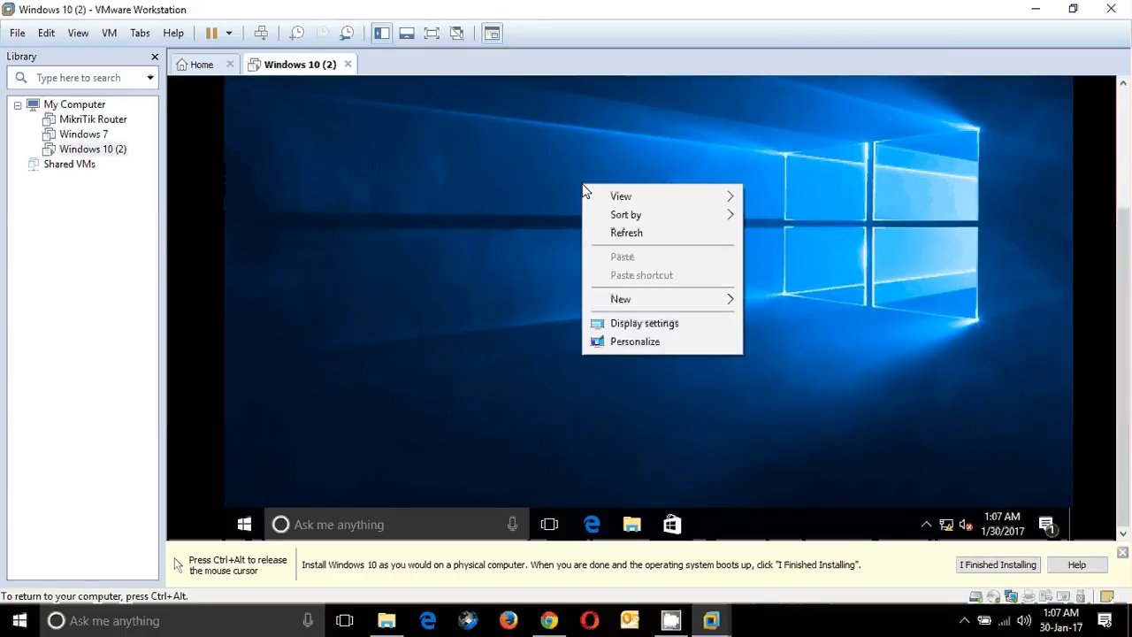
pyautogui.click(628, 341)
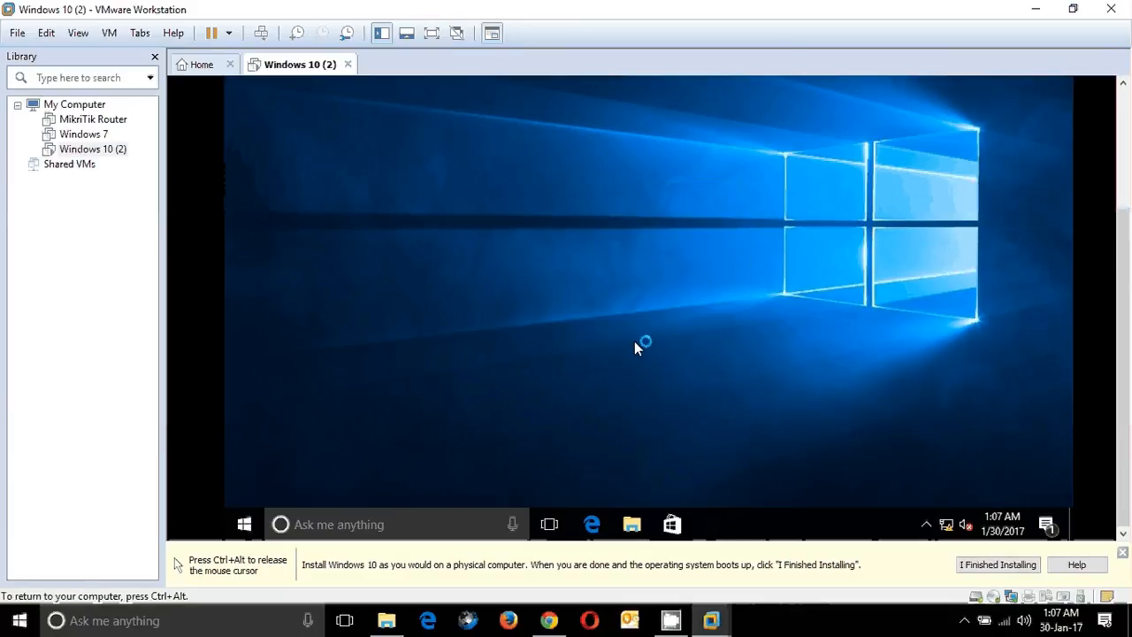
pyautogui.hotkey('ctrl', 'alt')
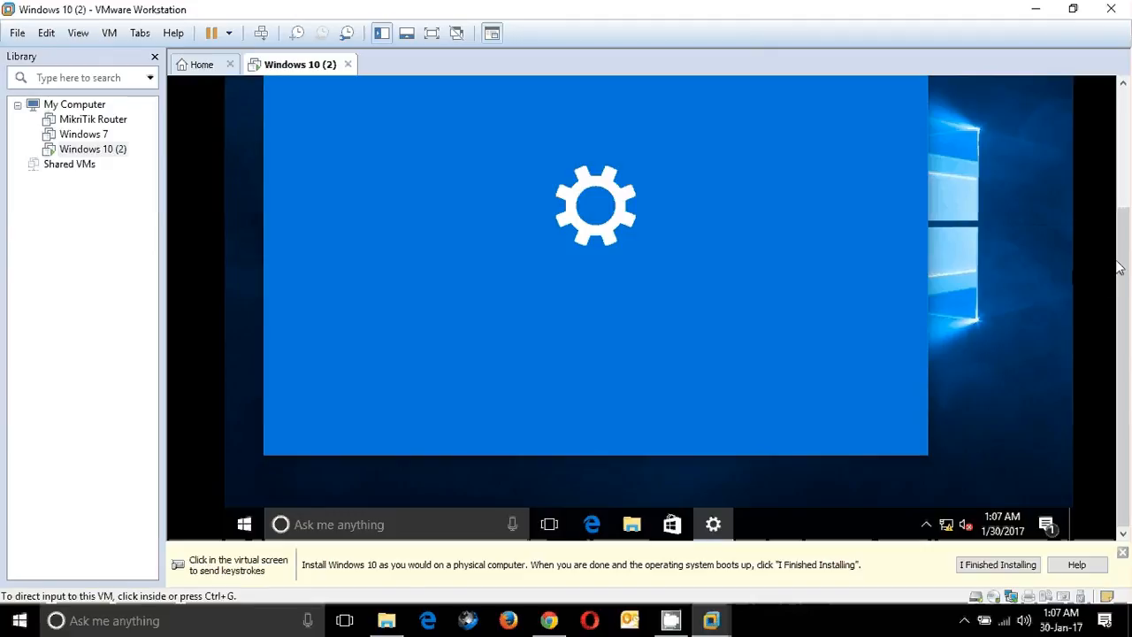
pyautogui.moveTo(1125, 236); pyautogui.dragTo(1123, 127)
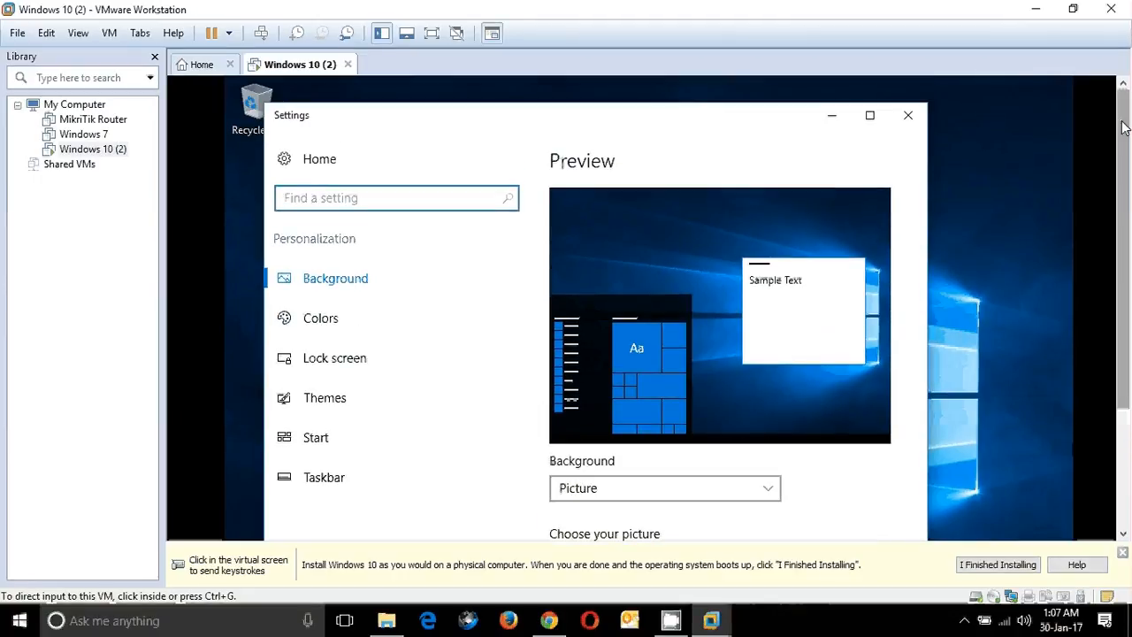
pyautogui.click(711, 360)
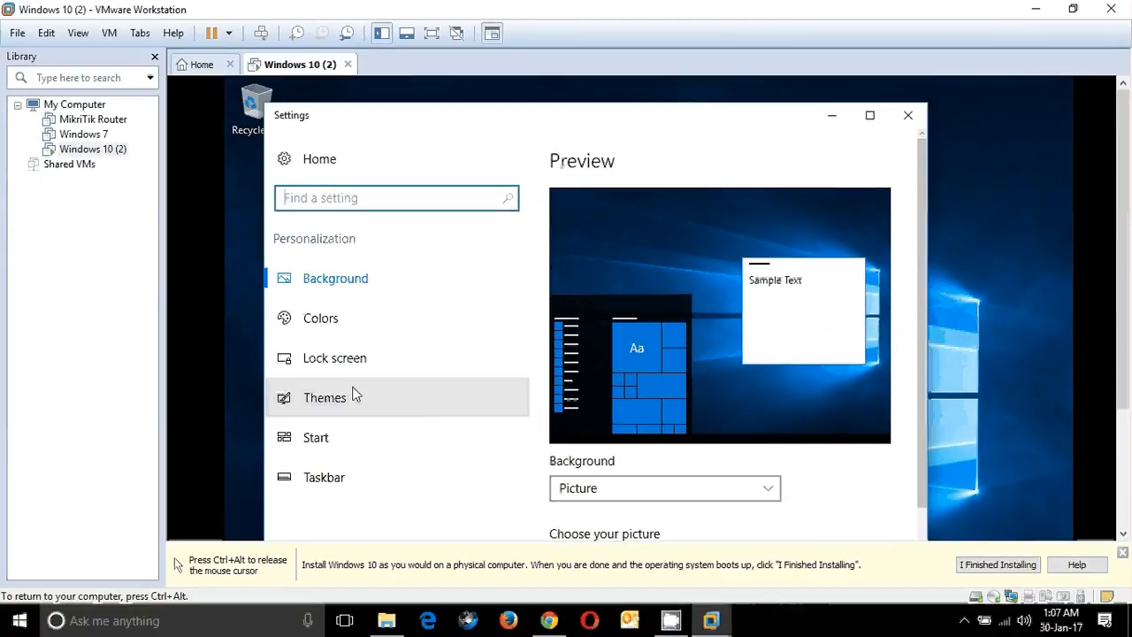
pyautogui.click(309, 402)
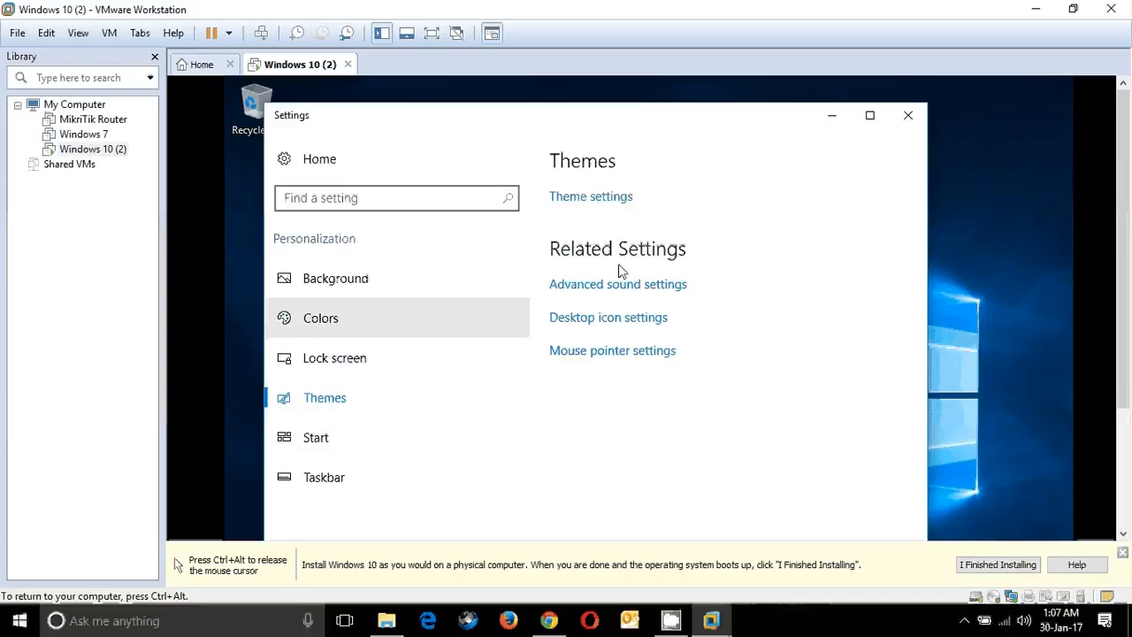
pyautogui.click(607, 323)
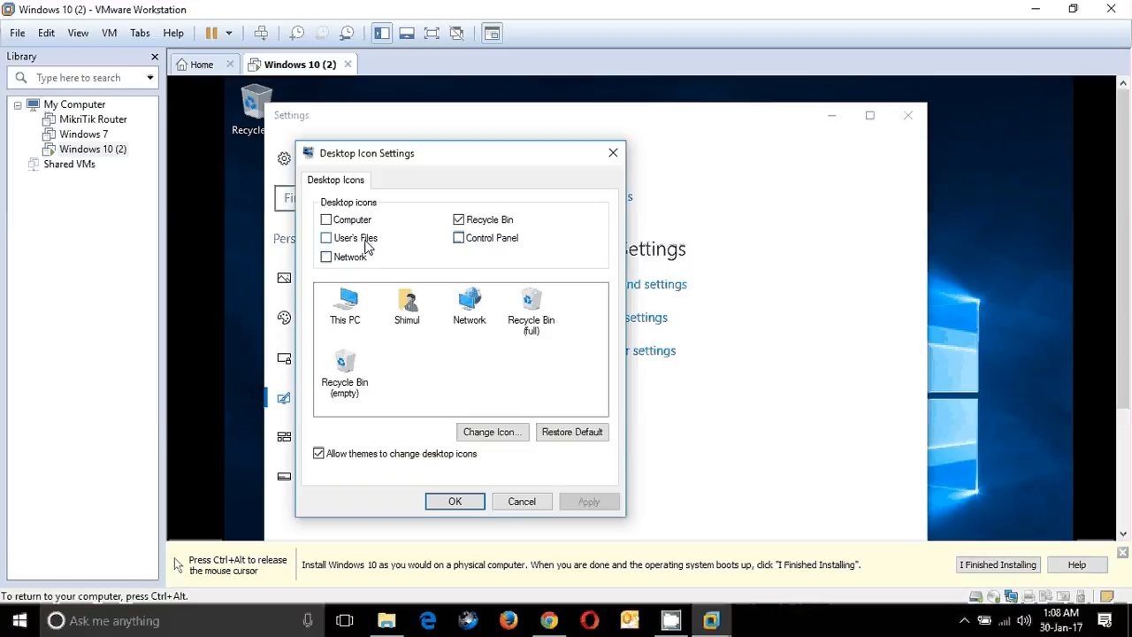
# Enable the Computer, User's Files, Network and Control Panel desktop icons, and move the Settings window aside to uncover them
pyautogui.click(326, 221)
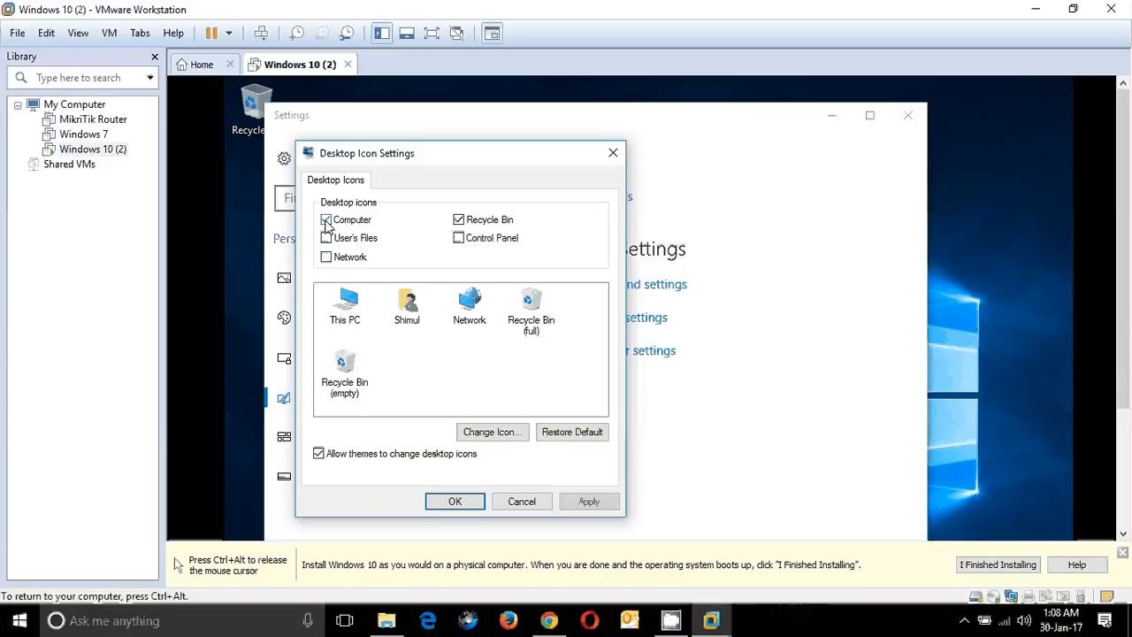
pyautogui.click(327, 238)
pyautogui.click(326, 257)
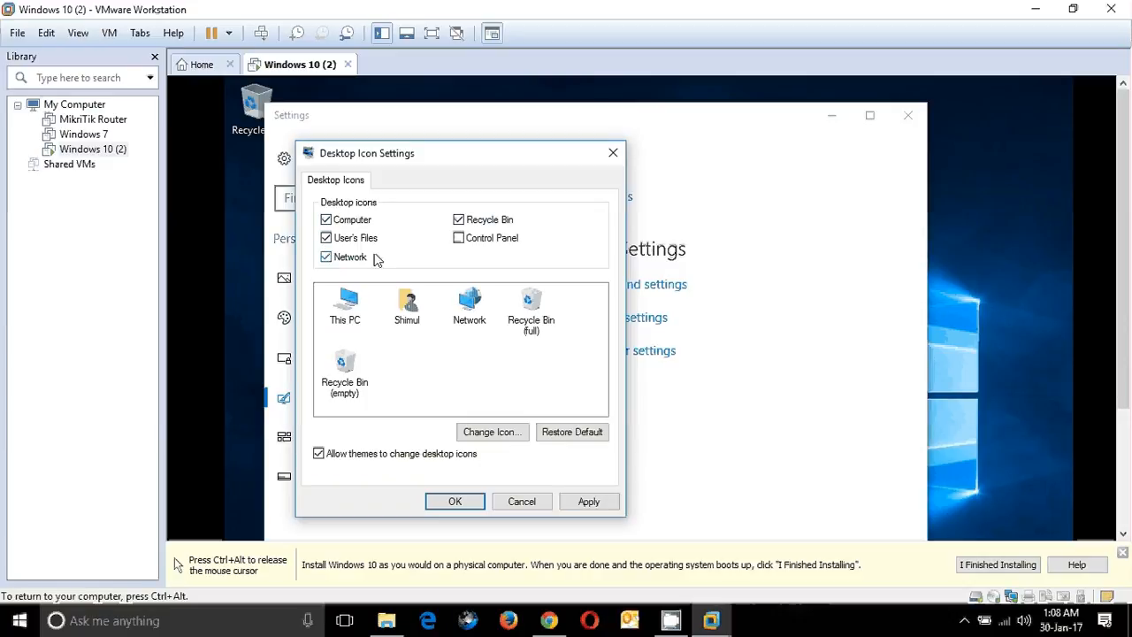
pyautogui.click(458, 238)
pyautogui.click(455, 501)
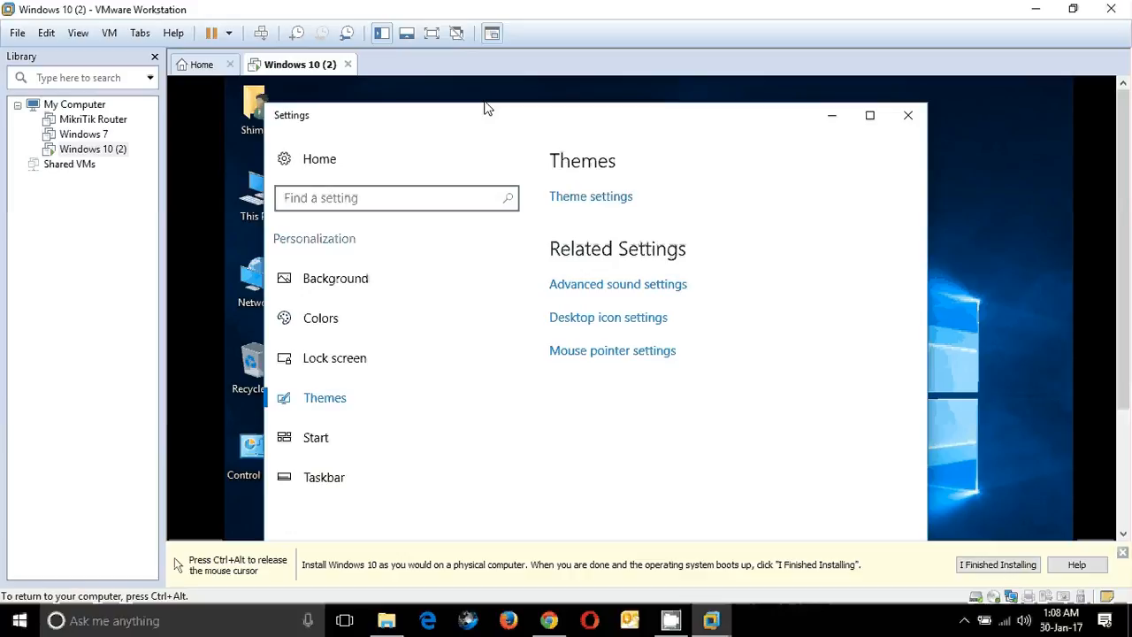
pyautogui.moveTo(484, 110); pyautogui.dragTo(583, 109)
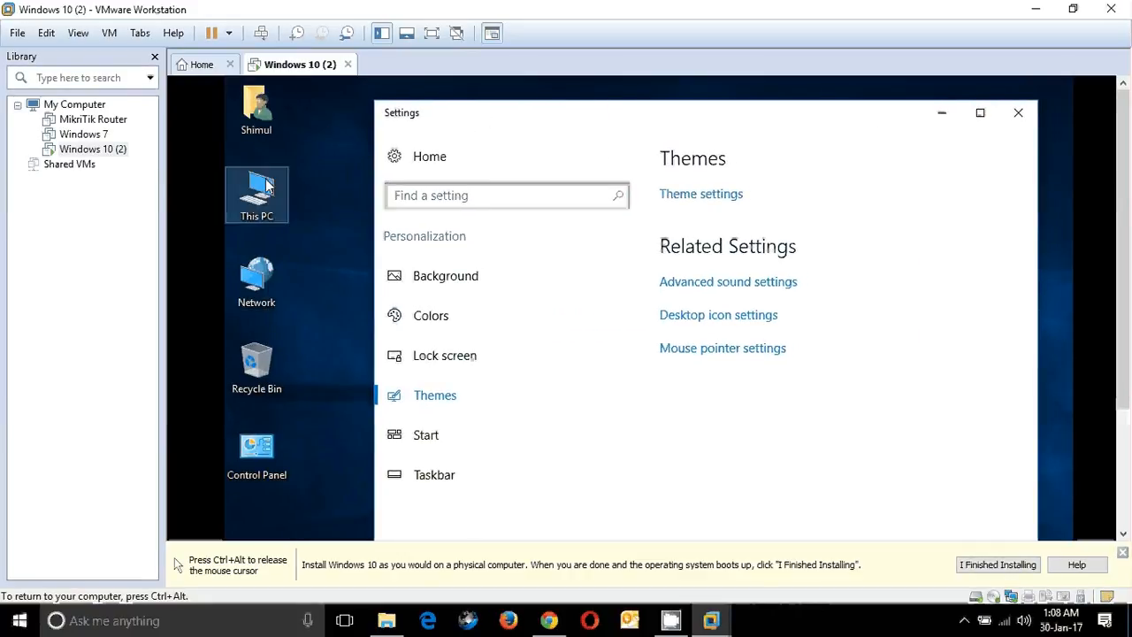
# Examine the lock screen background options and the accent color choices in the personalization settings
pyautogui.click(433, 359)
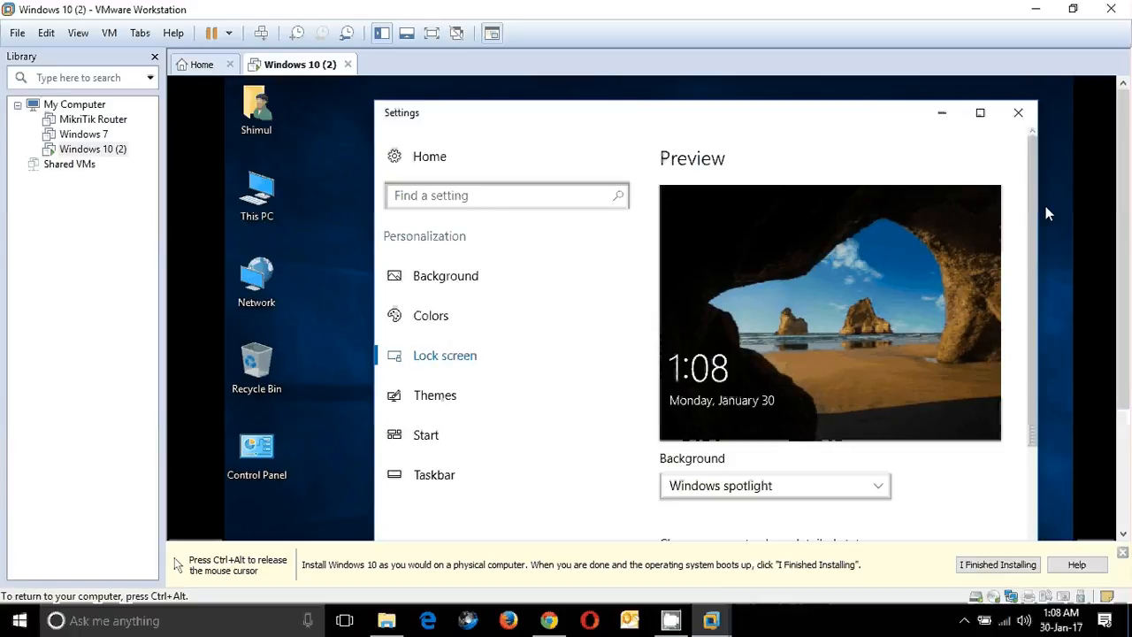
pyautogui.moveTo(1033, 193); pyautogui.dragTo(1020, 227)
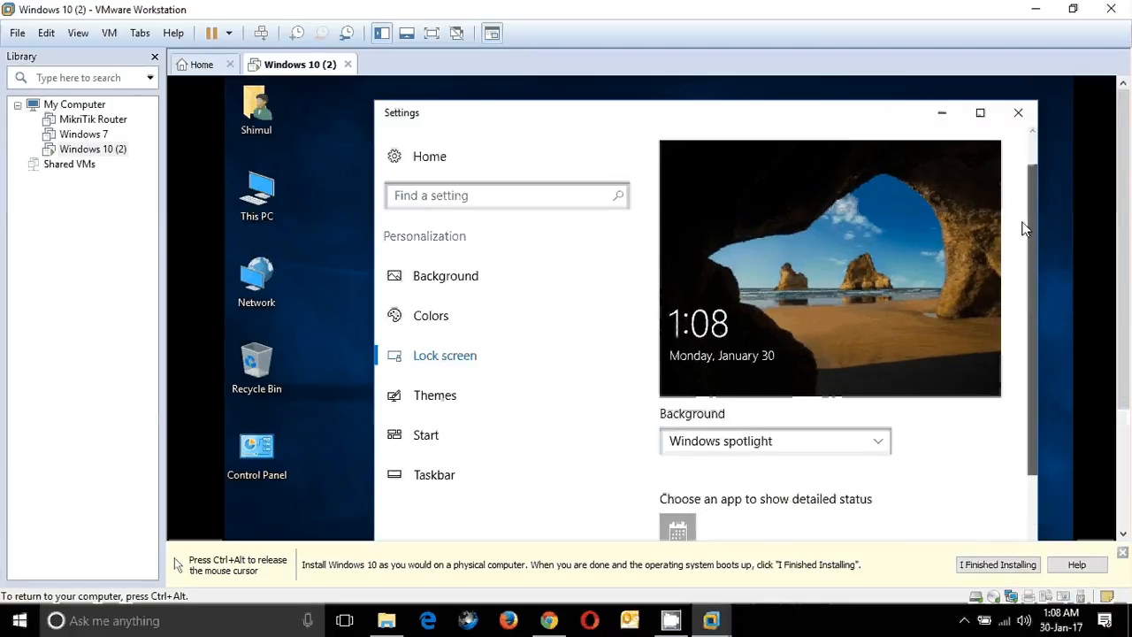
pyautogui.click(876, 433)
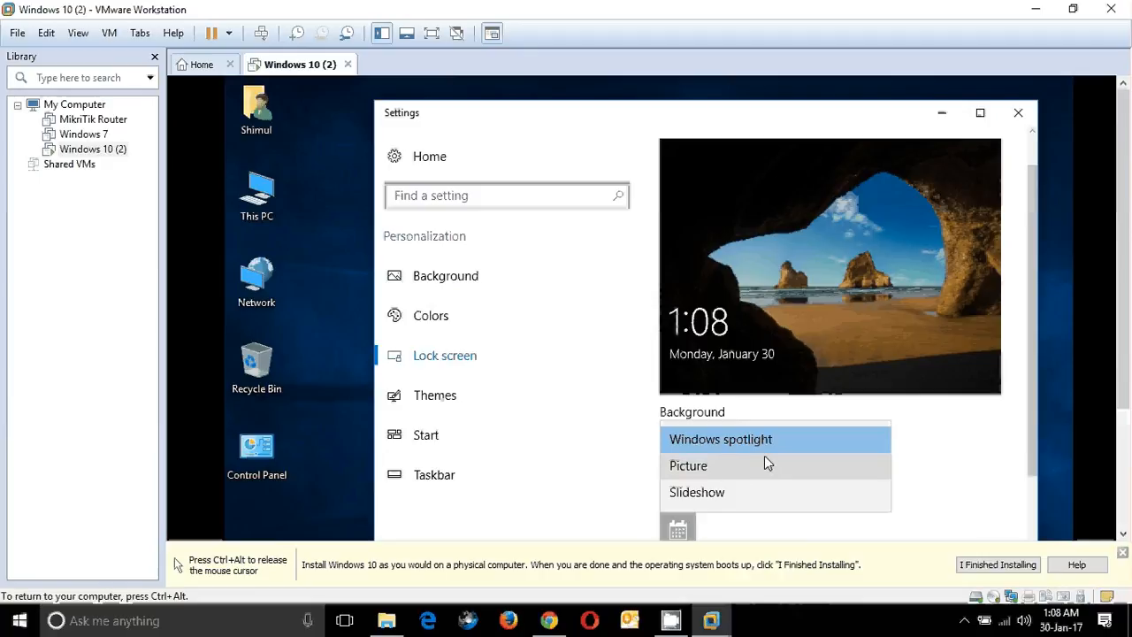
pyautogui.click(933, 459)
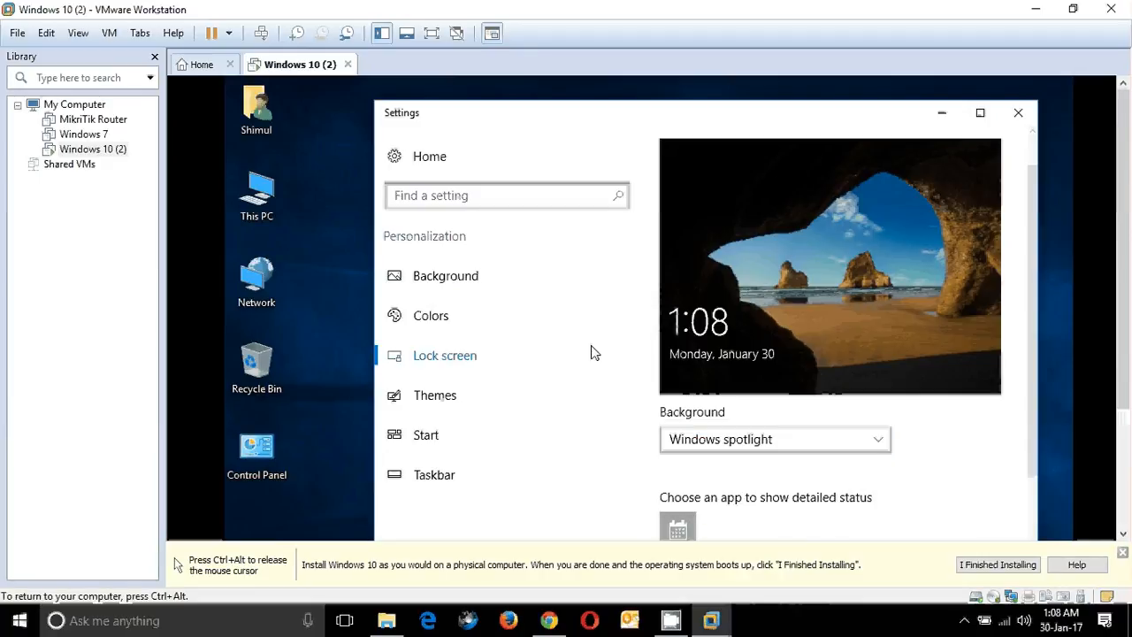
pyautogui.click(419, 320)
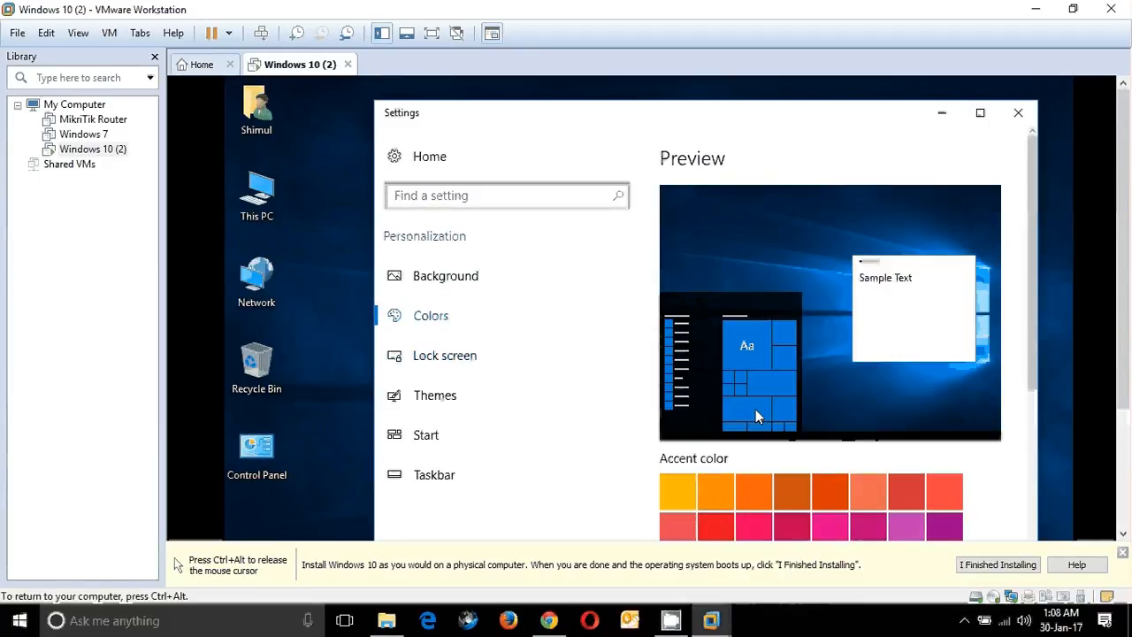
pyautogui.click(681, 493)
pyautogui.moveTo(1032, 289); pyautogui.dragTo(1032, 327)
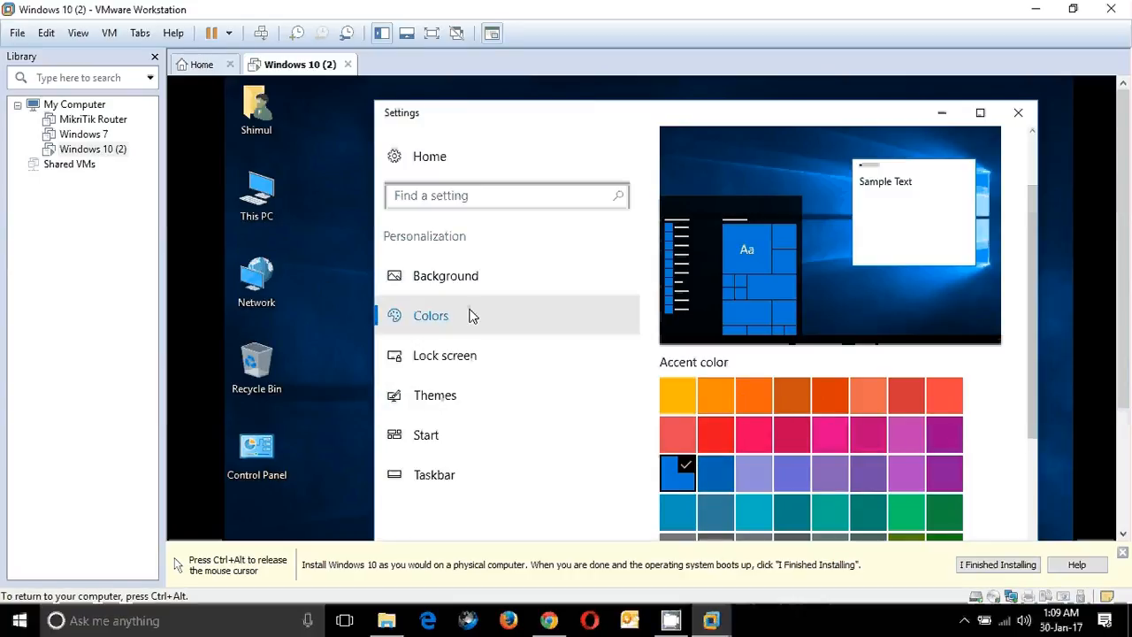
# View the background personalization page, close the Settings window and refresh the virtual machine's desktop
pyautogui.click(437, 276)
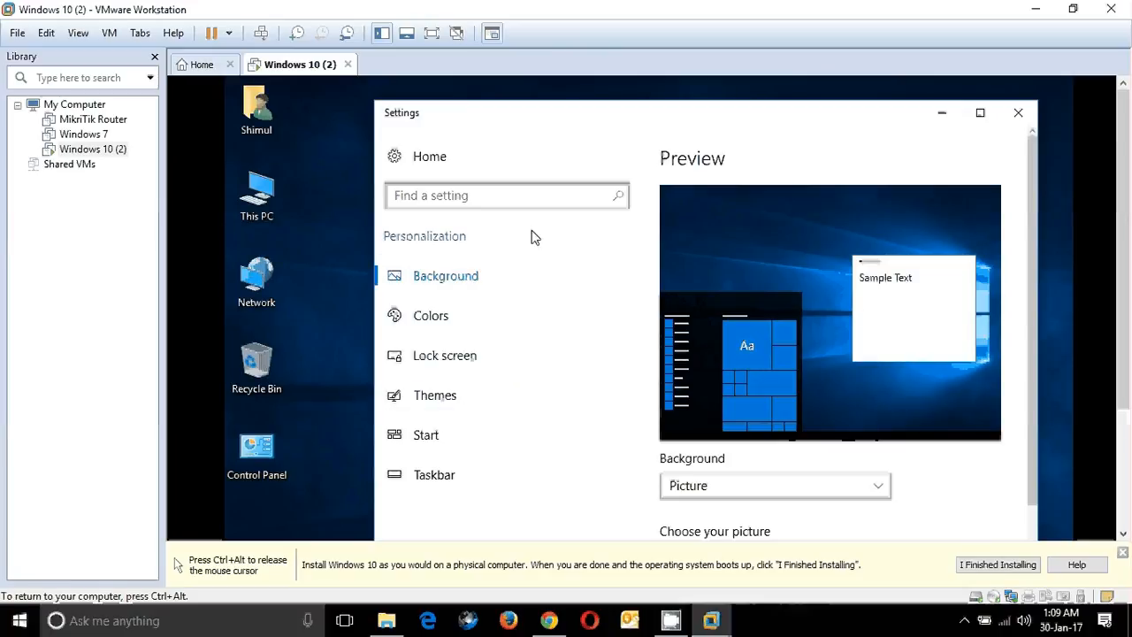
pyautogui.click(1013, 116)
pyautogui.rightClick(452, 186)
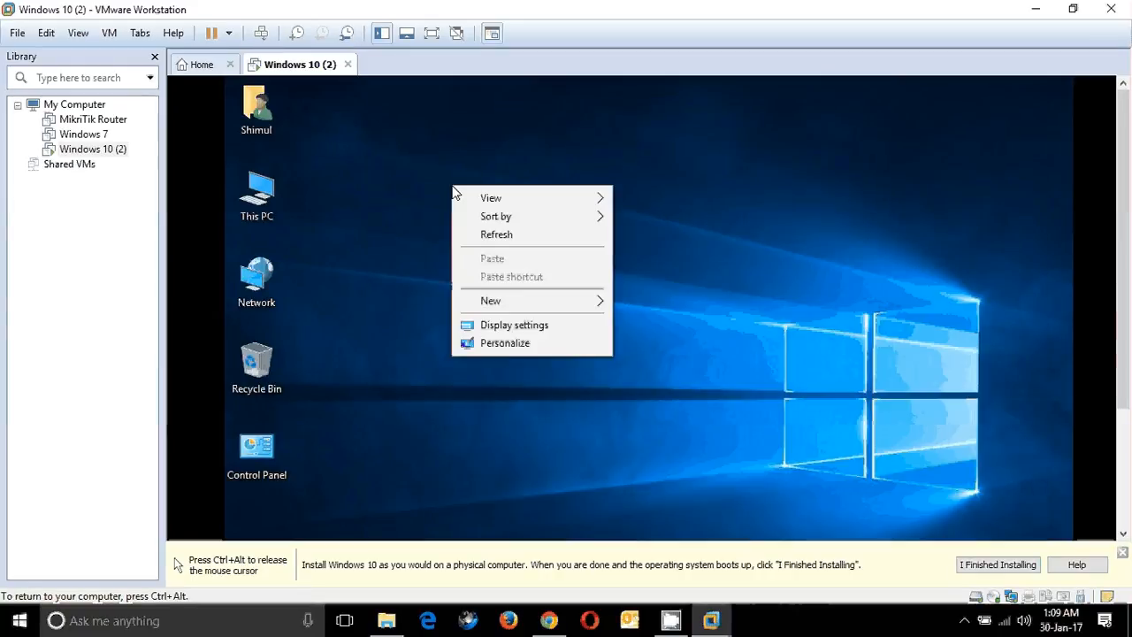
pyautogui.click(482, 235)
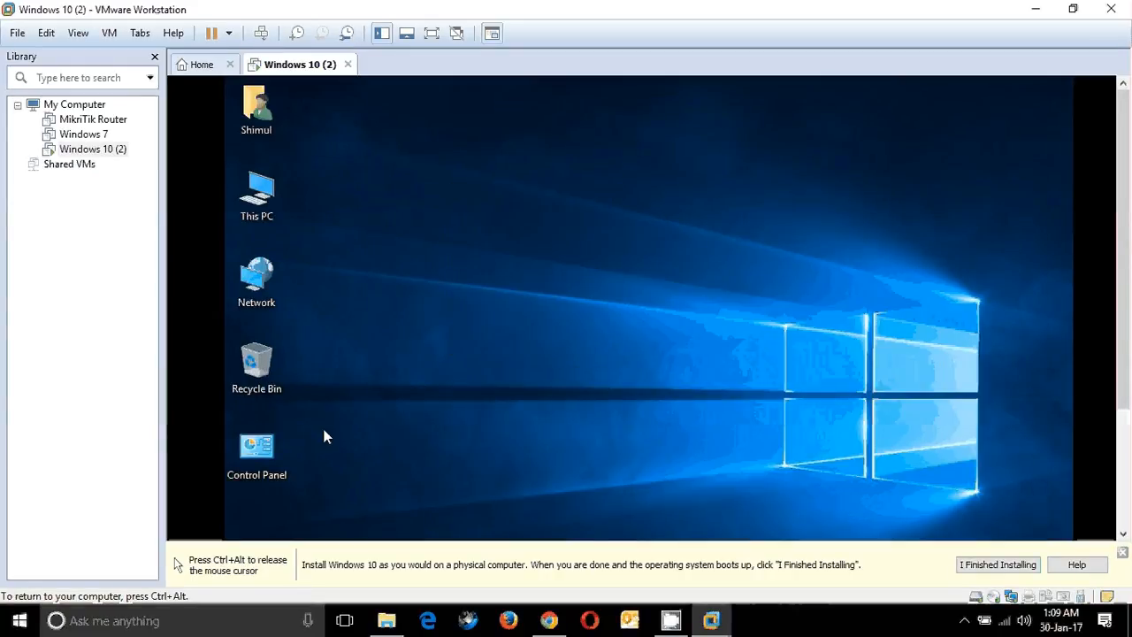
# Open the virtual machine's Control Panel from the desktop and display its items as small icons
pyautogui.doubleClick(260, 451)
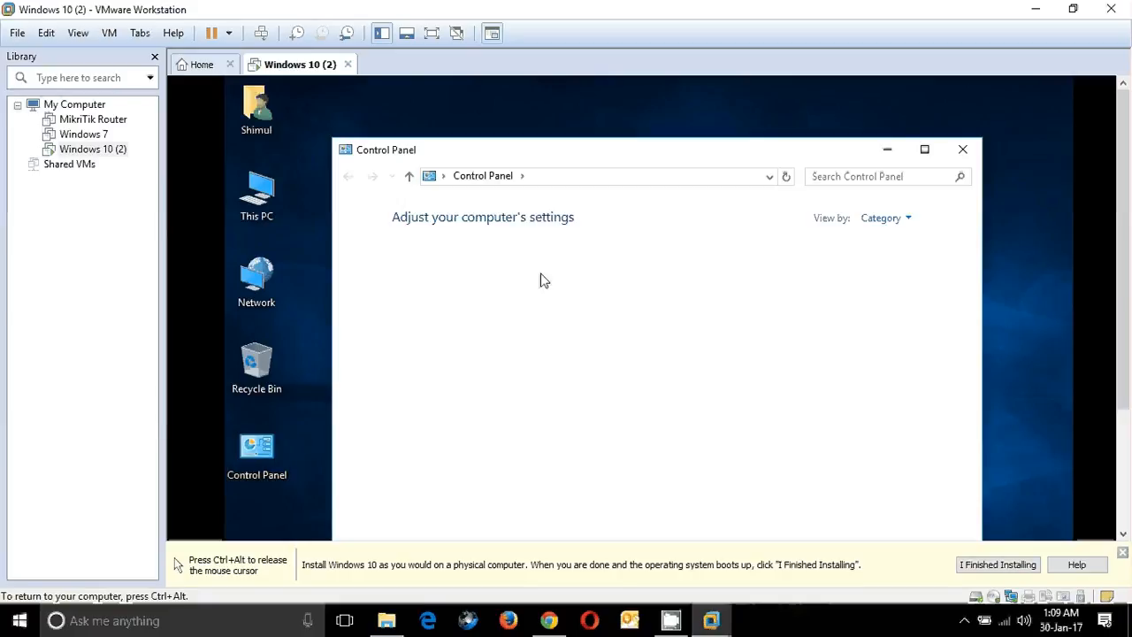
pyautogui.moveTo(574, 163); pyautogui.dragTo(573, 124)
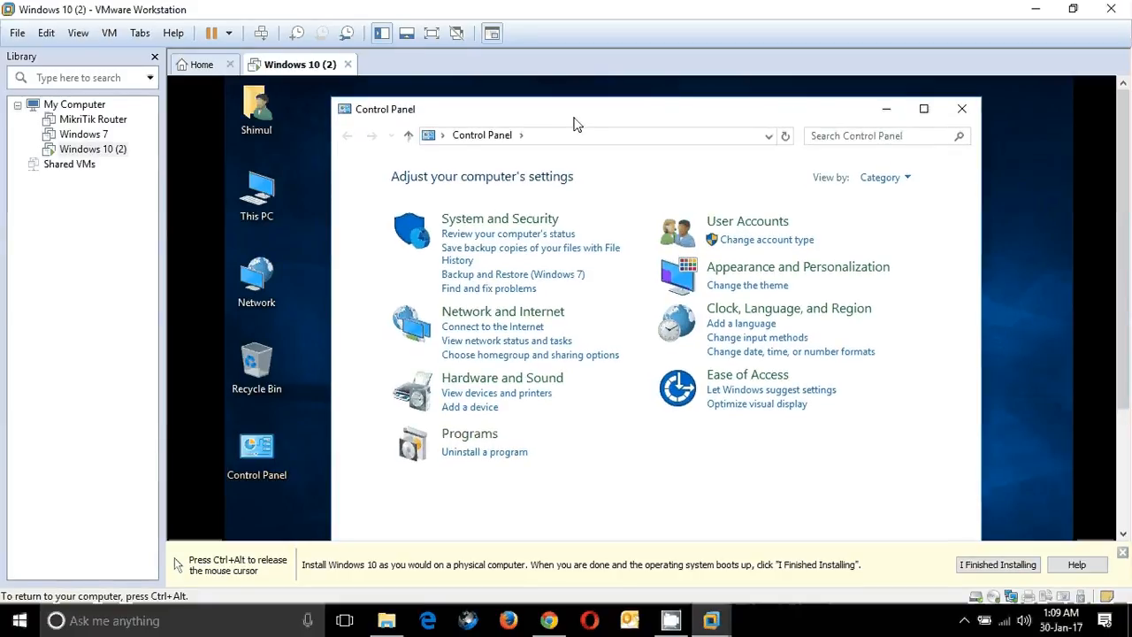
pyautogui.click(884, 178)
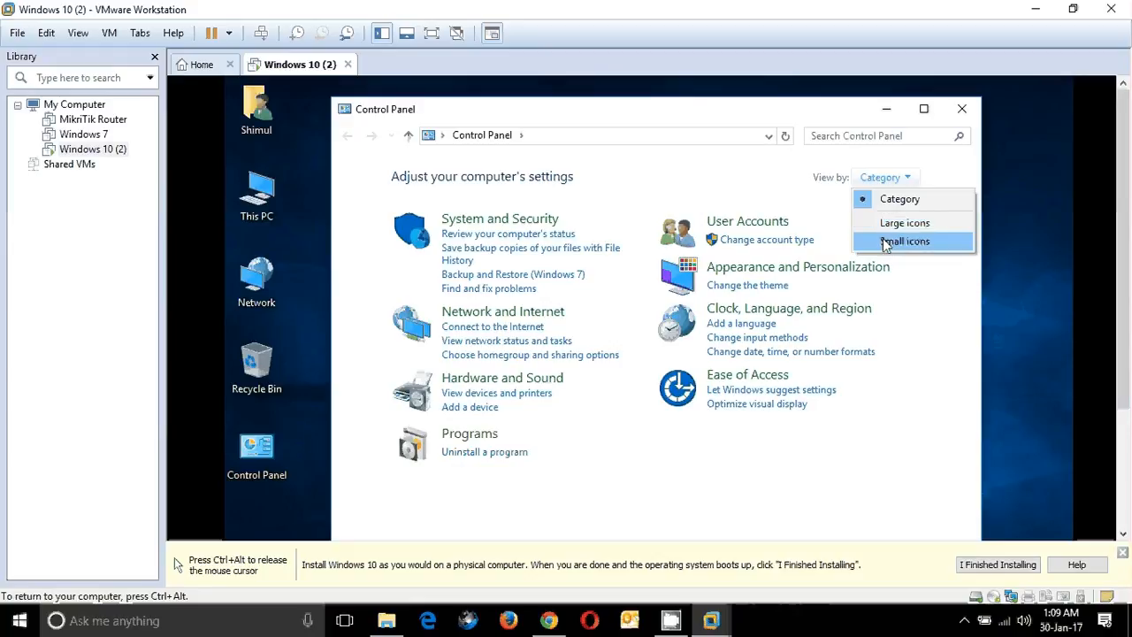
pyautogui.click(885, 242)
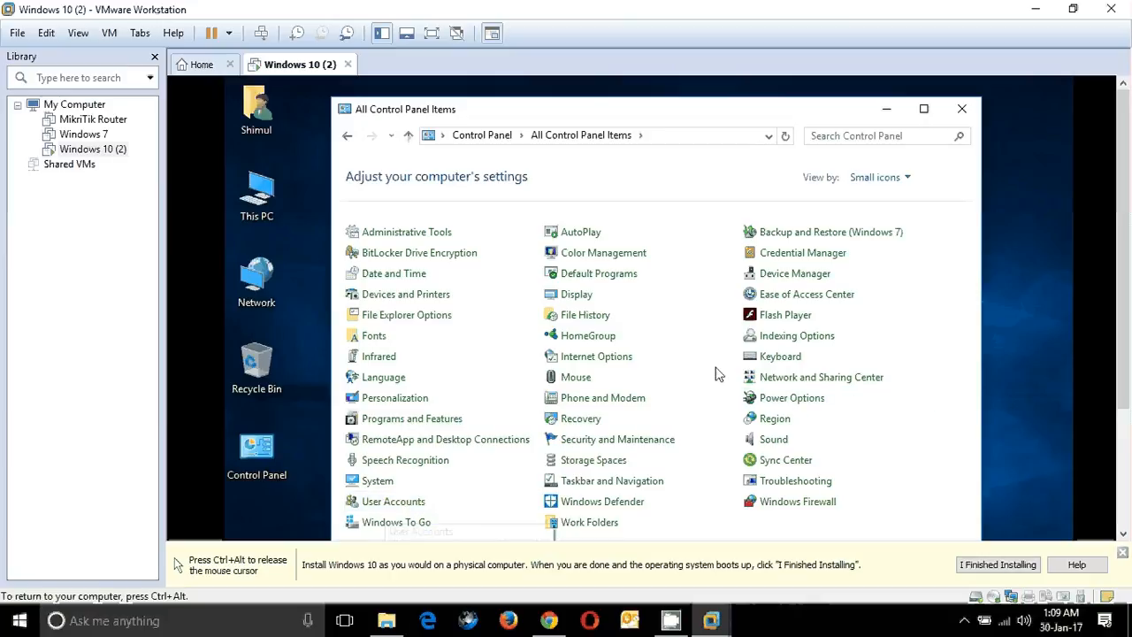
# Set the Balanced power plan to turn off the display after 10 minutes, save the changes and close the Power Options window
pyautogui.click(771, 402)
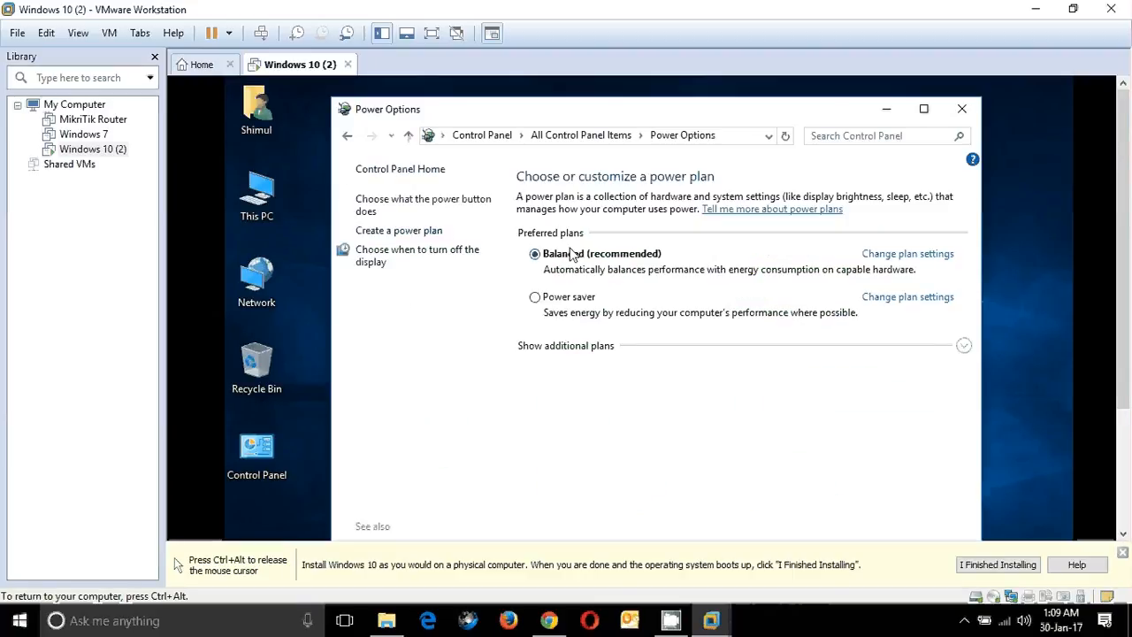
pyautogui.click(907, 254)
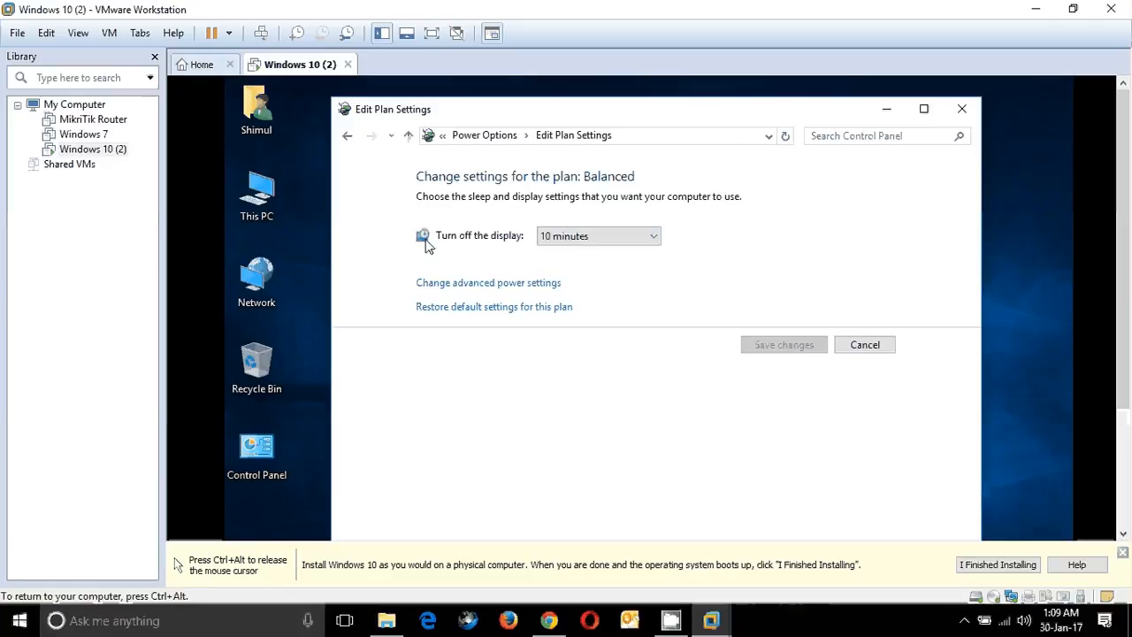
pyautogui.click(616, 244)
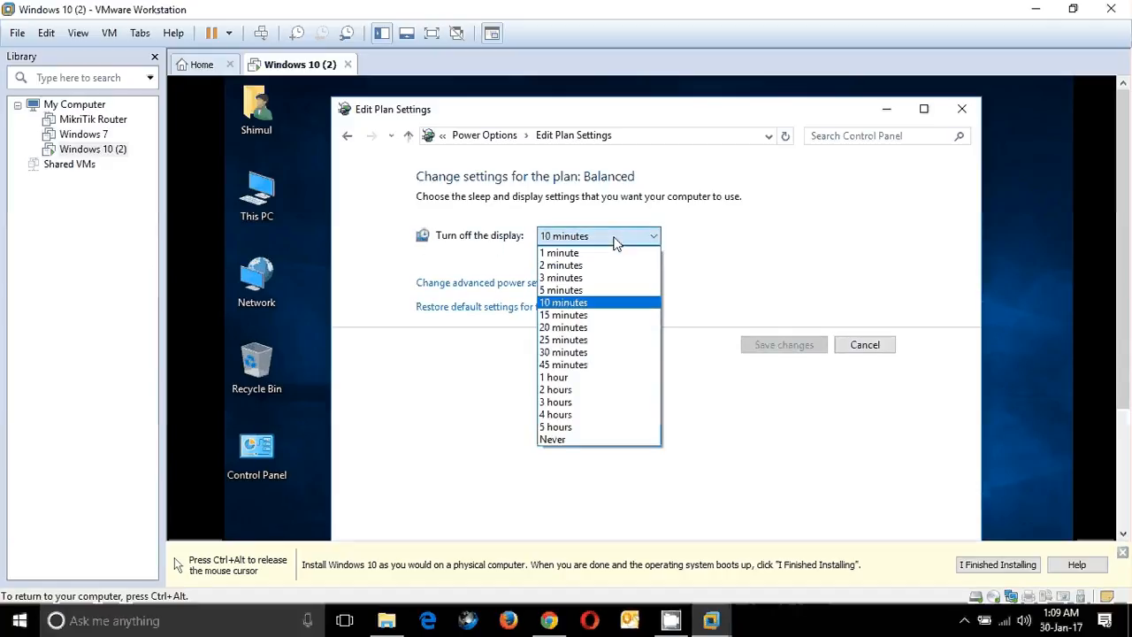
pyautogui.click(562, 305)
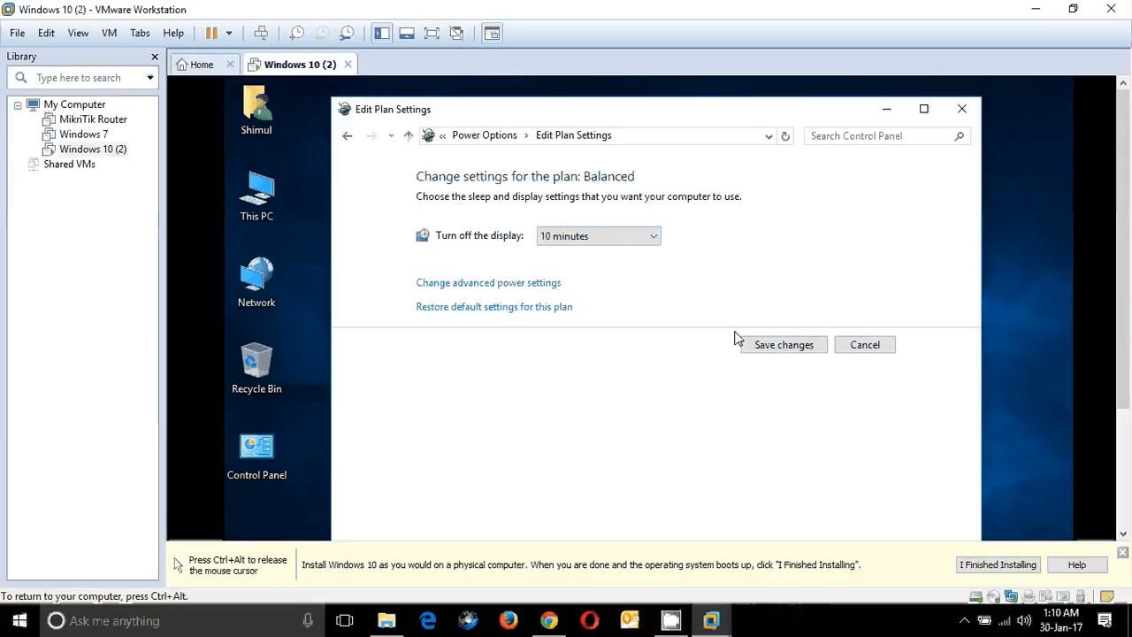
pyautogui.click(750, 347)
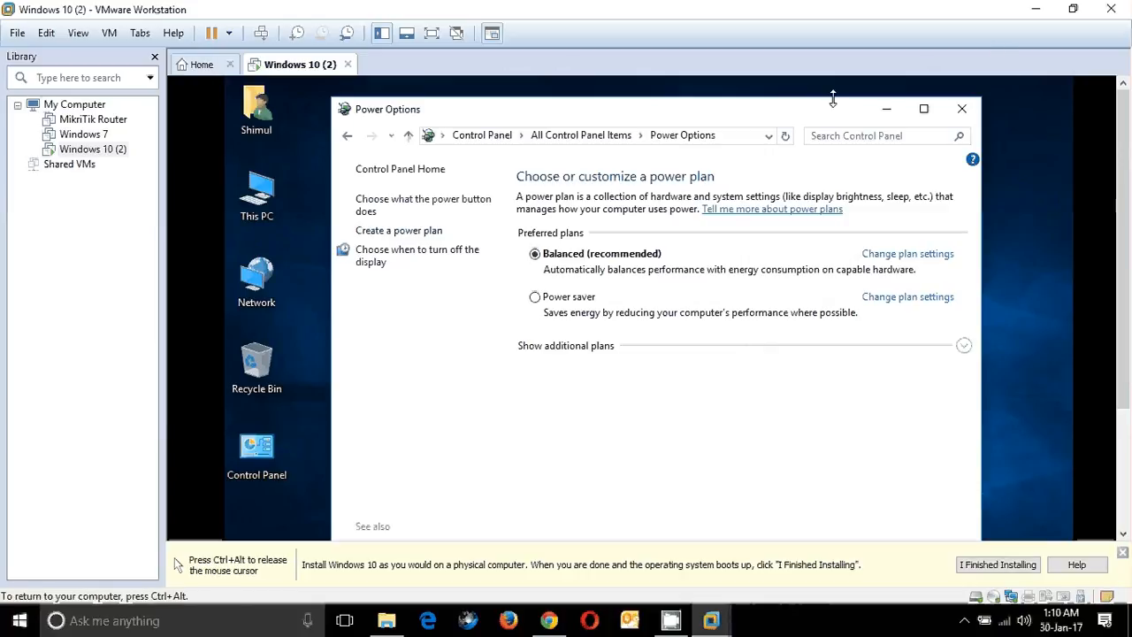
pyautogui.click(956, 115)
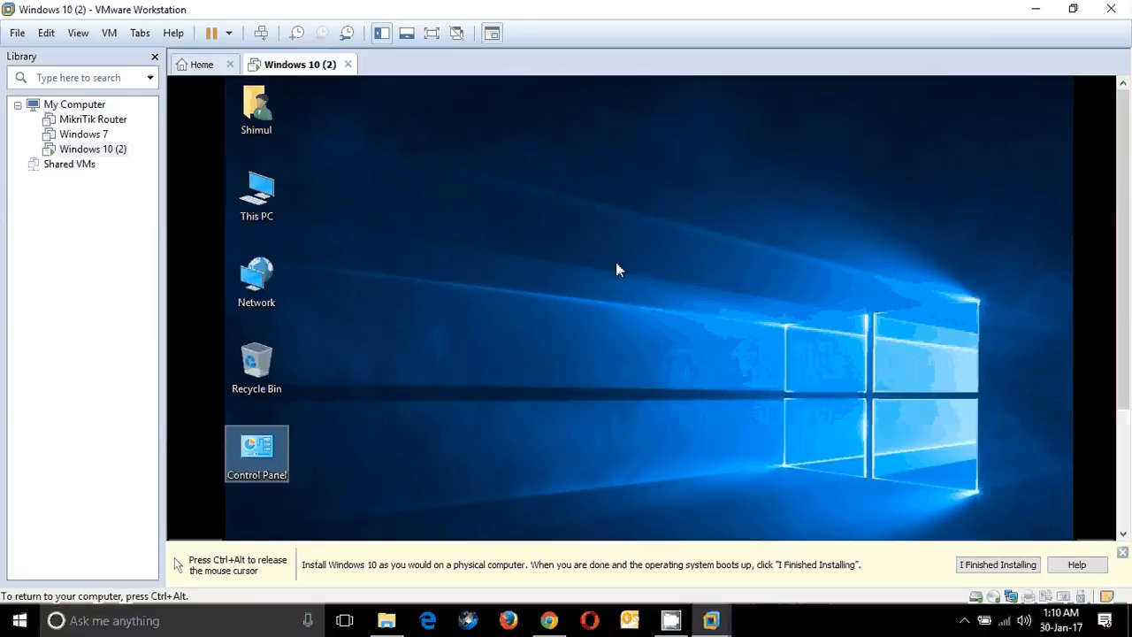
pyautogui.click(964, 620)
pyautogui.click(980, 602)
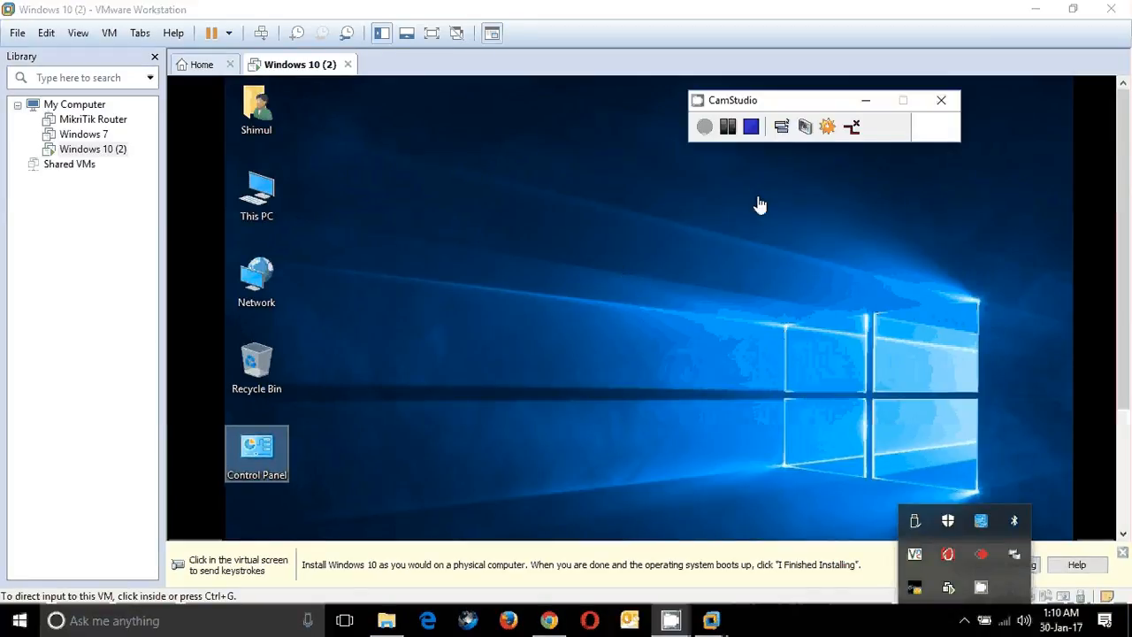